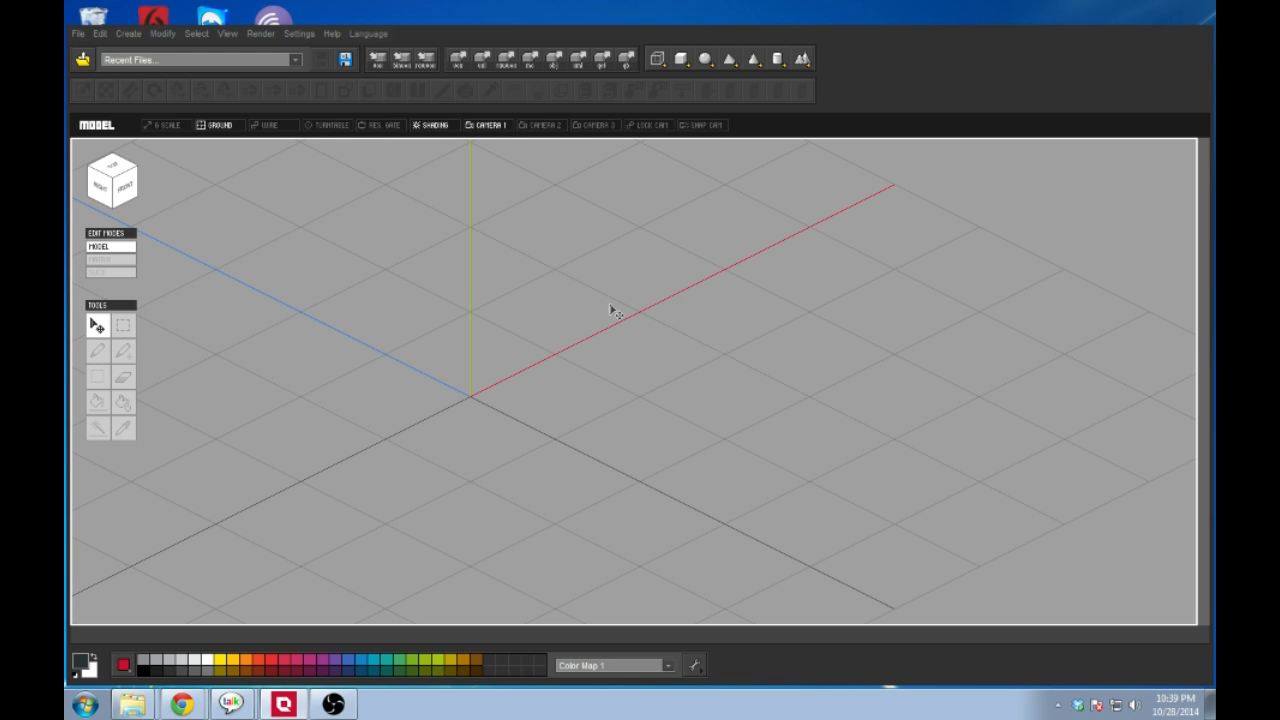
# Step: Create an empty matrix with width 5, height 12 and depth 5
pyautogui.click(660, 64)
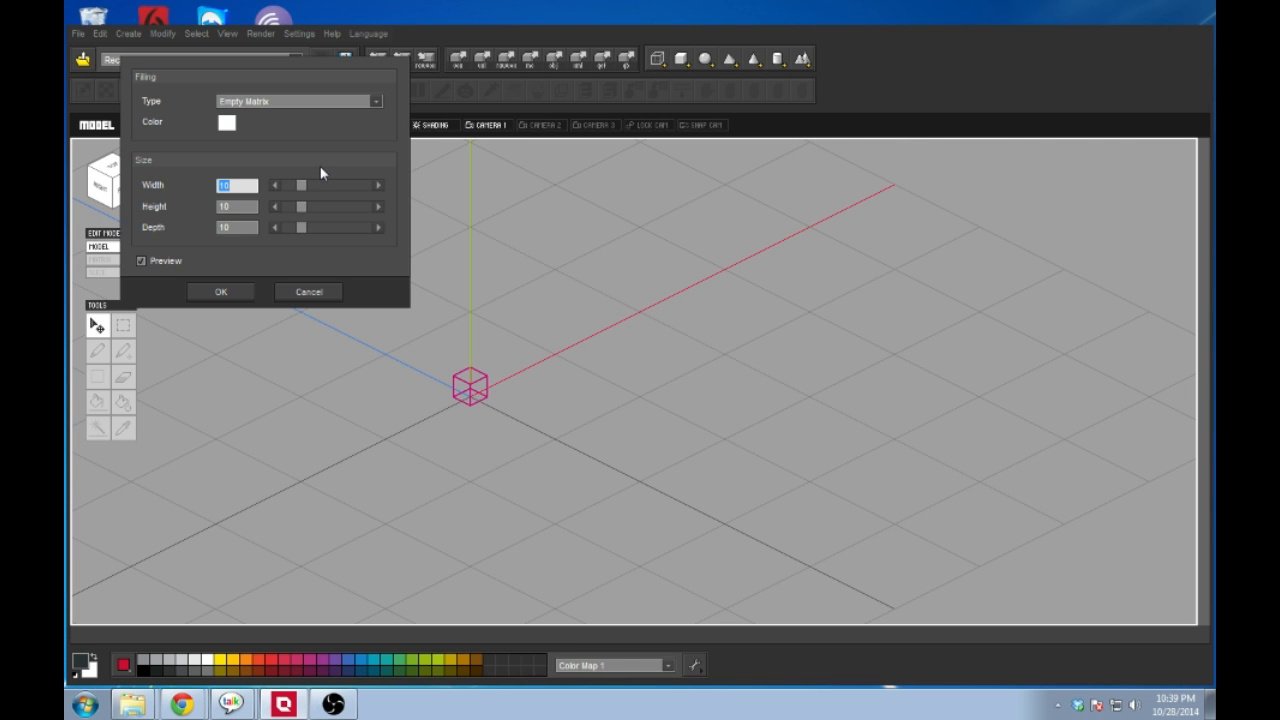
pyautogui.click(223, 206)
pyautogui.write('5')
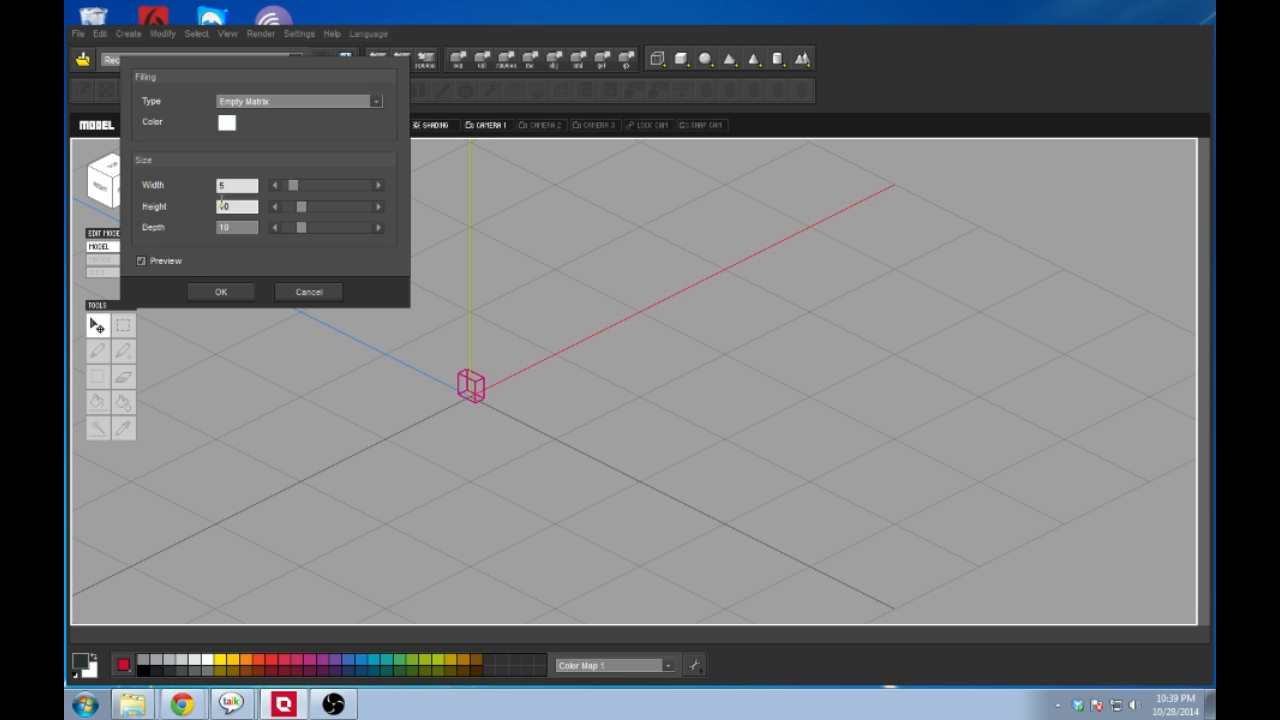
pyautogui.moveTo(232, 206); pyautogui.dragTo(203, 202)
pyautogui.click(223, 206)
pyautogui.write('12')
pyautogui.moveTo(248, 208); pyautogui.dragTo(234, 207)
pyautogui.press('BackSpace')
pyautogui.press('BackSpace')
pyautogui.click(220, 228)
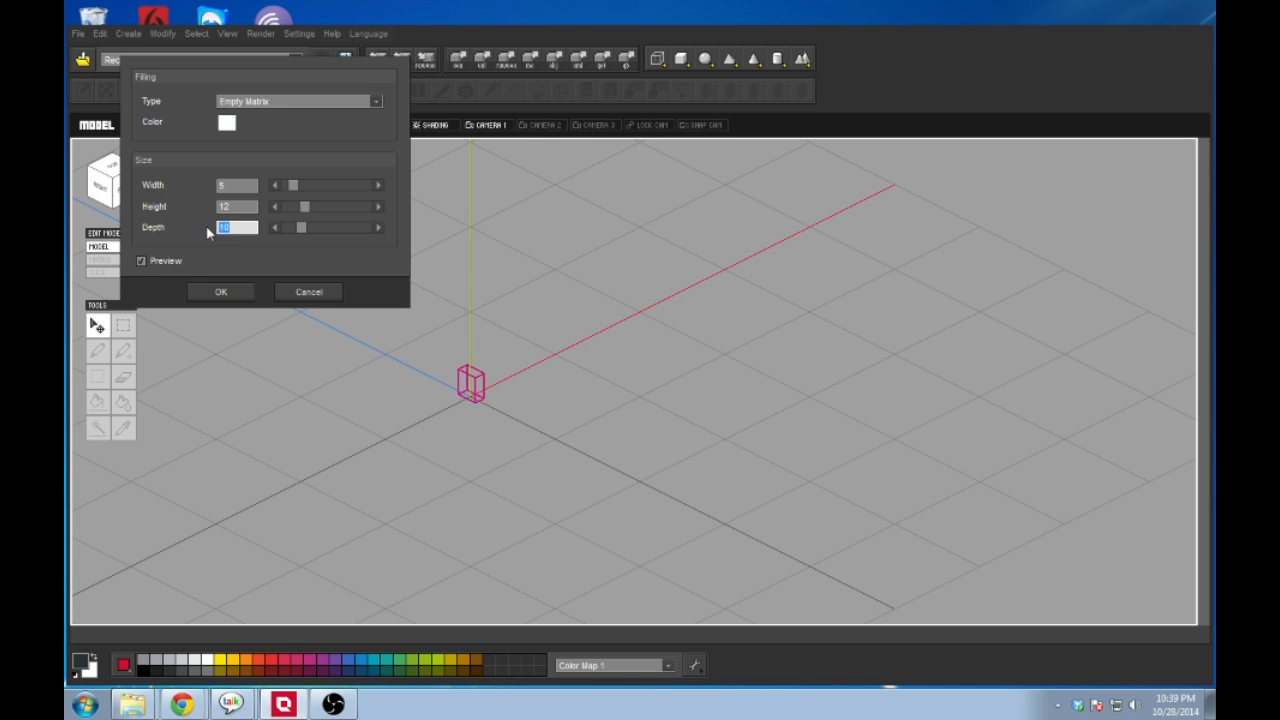
pyautogui.write('5')
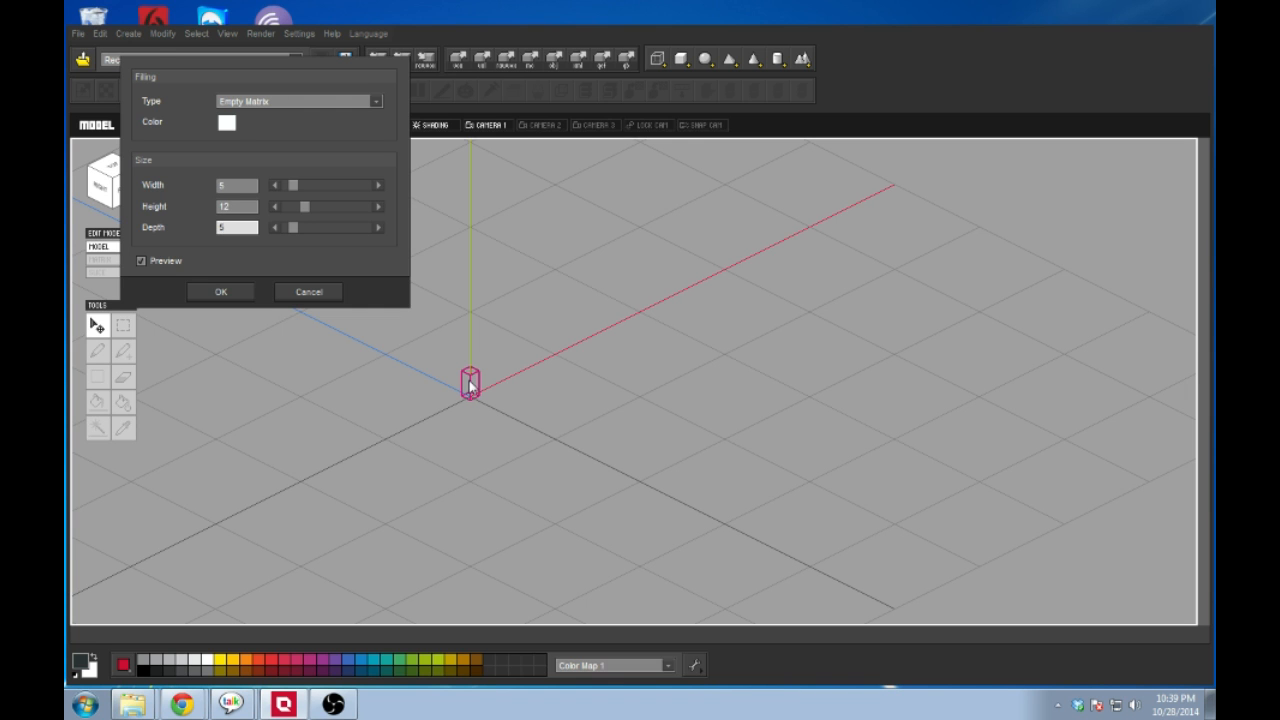
pyautogui.click(224, 293)
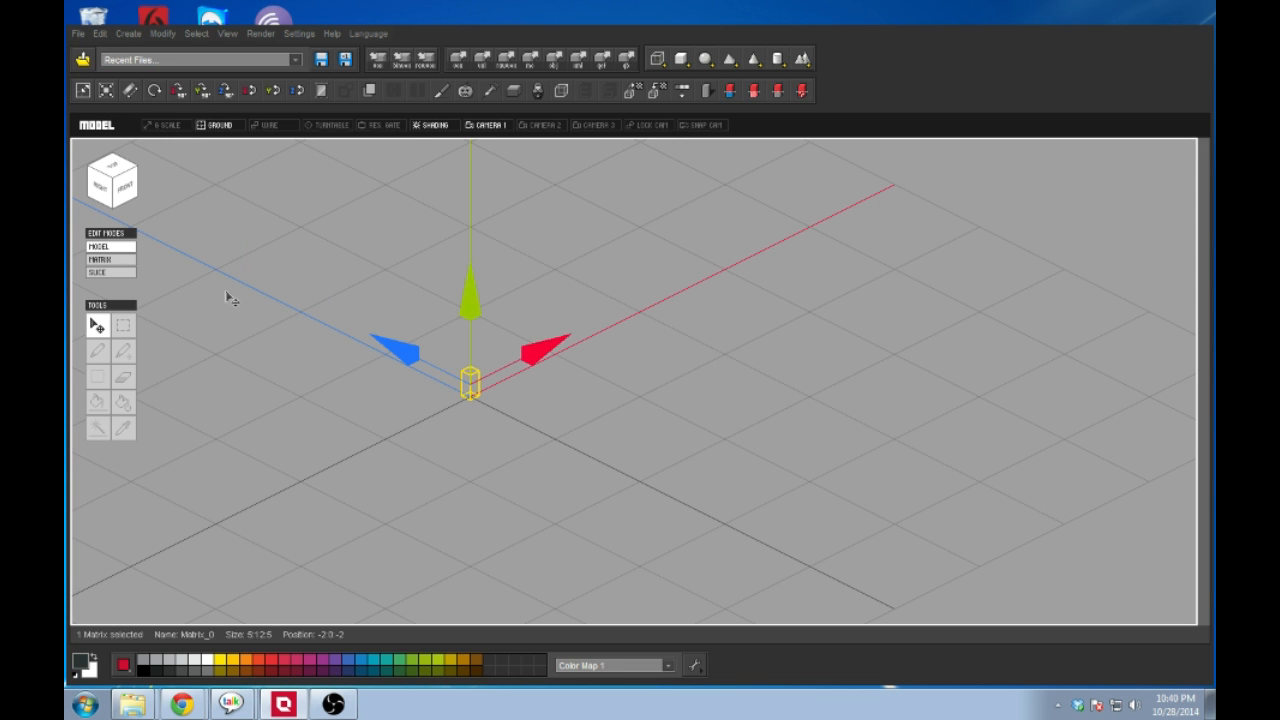
# Step: Open the matrix's lowest horizontal slice, number 12 from the top, for slice editing with the Add Cube tool
pyautogui.click(130, 260)
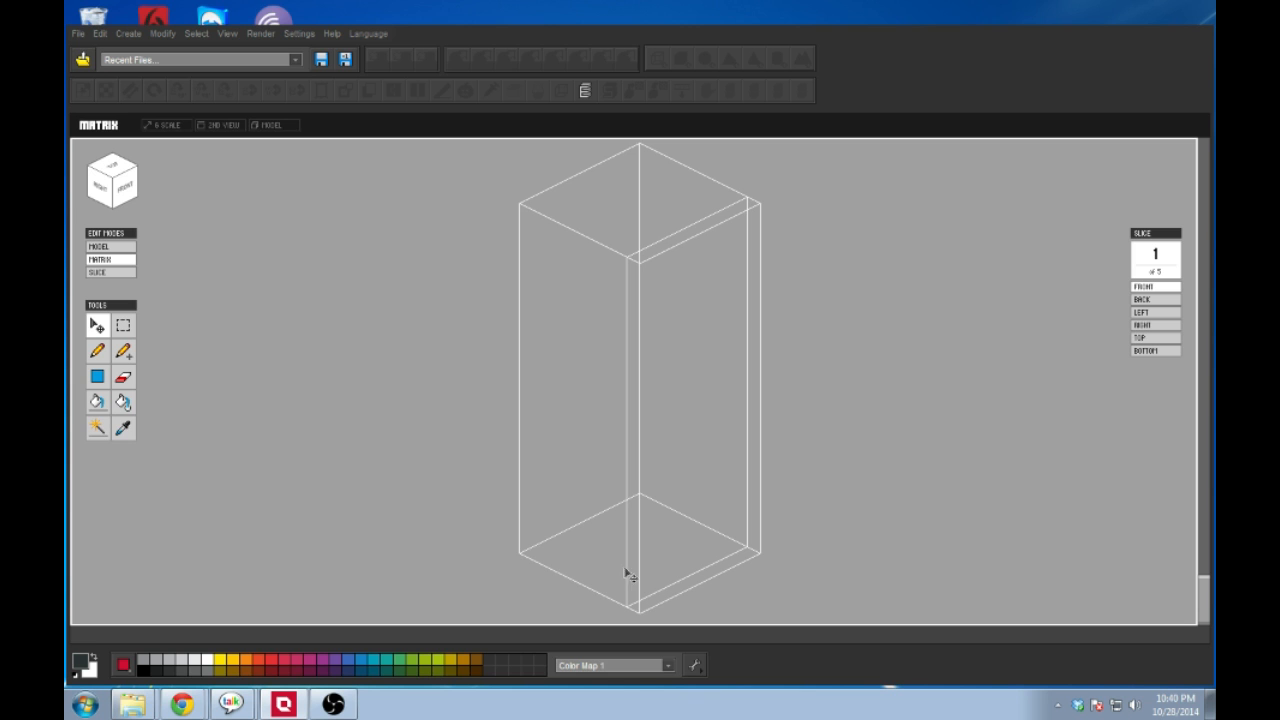
pyautogui.moveTo(512, 569)
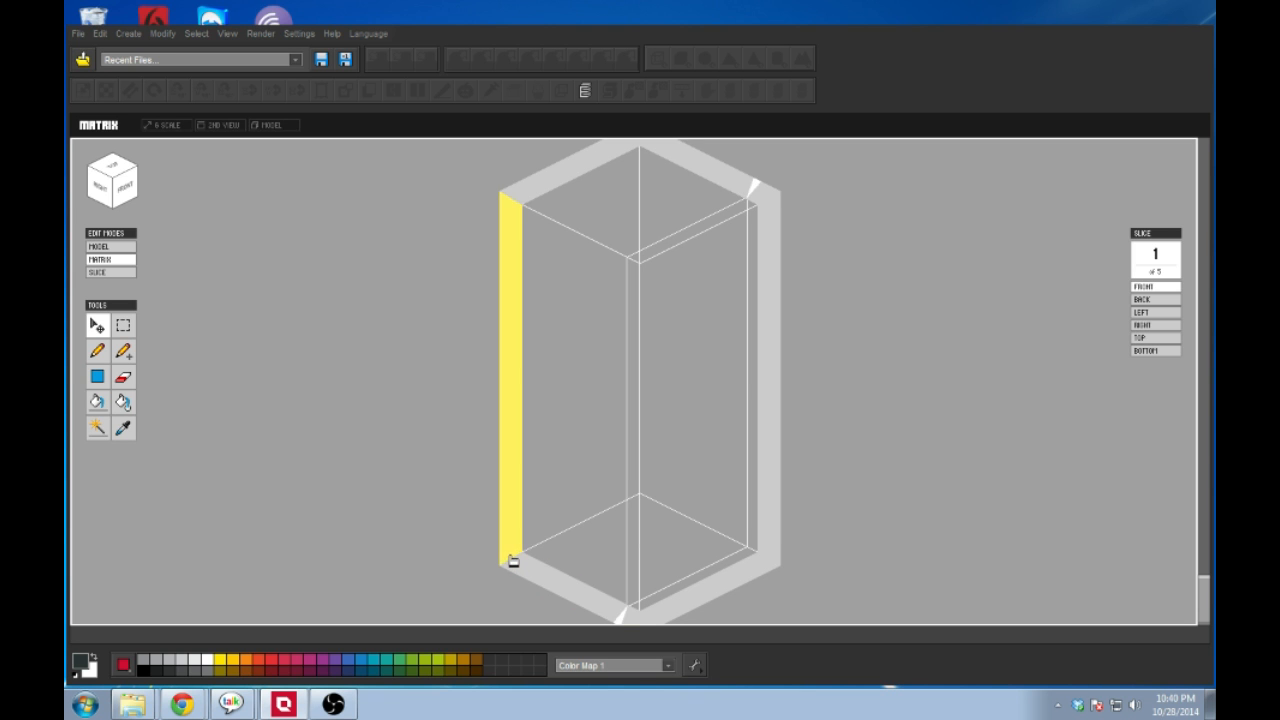
pyautogui.click(524, 569)
pyautogui.moveTo(512, 545)
pyautogui.mouseDown()
pyautogui.moveTo(508, 366)
pyautogui.moveTo(517, 557)
pyautogui.mouseUp()
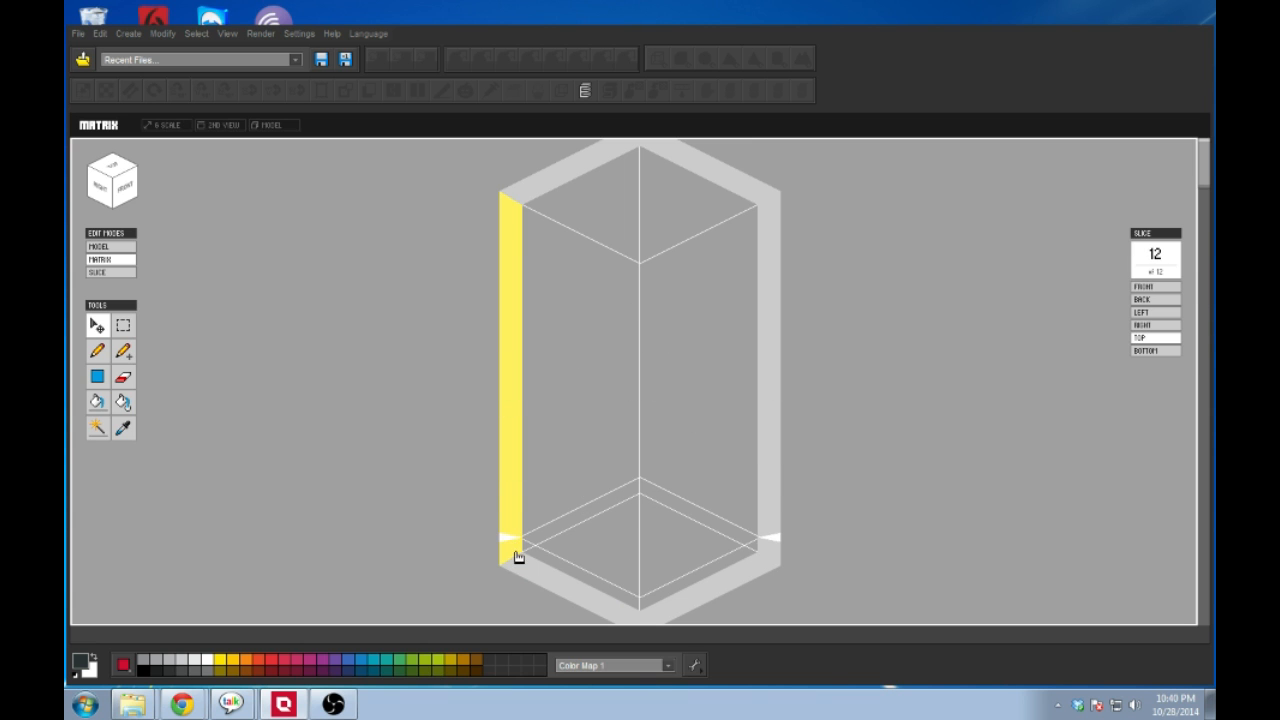
pyautogui.doubleClick(577, 580)
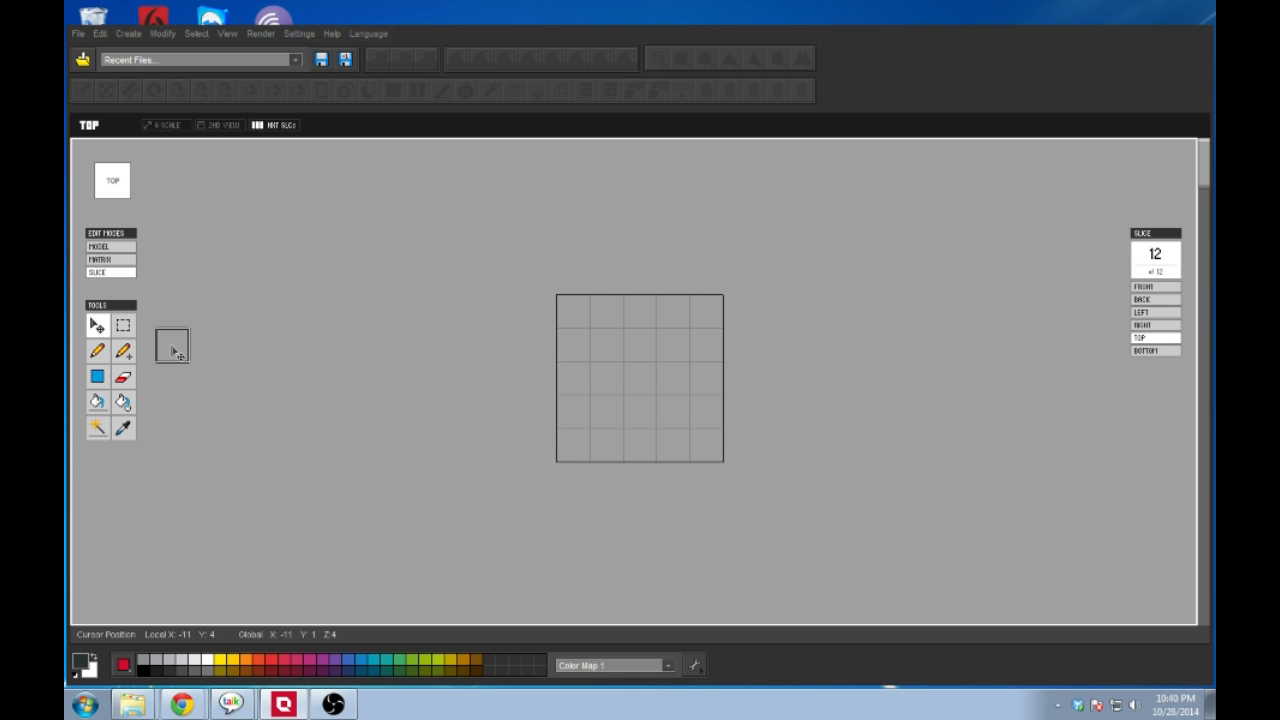
pyautogui.click(123, 350)
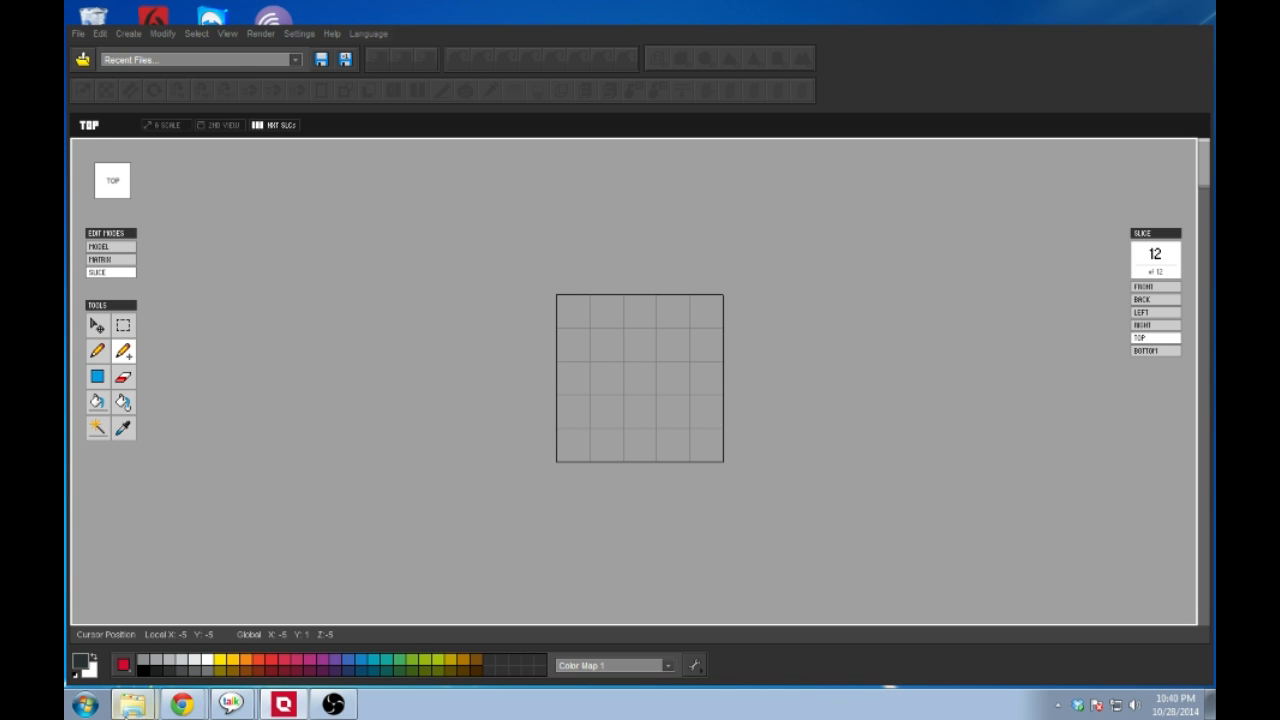
pyautogui.click(80, 664)
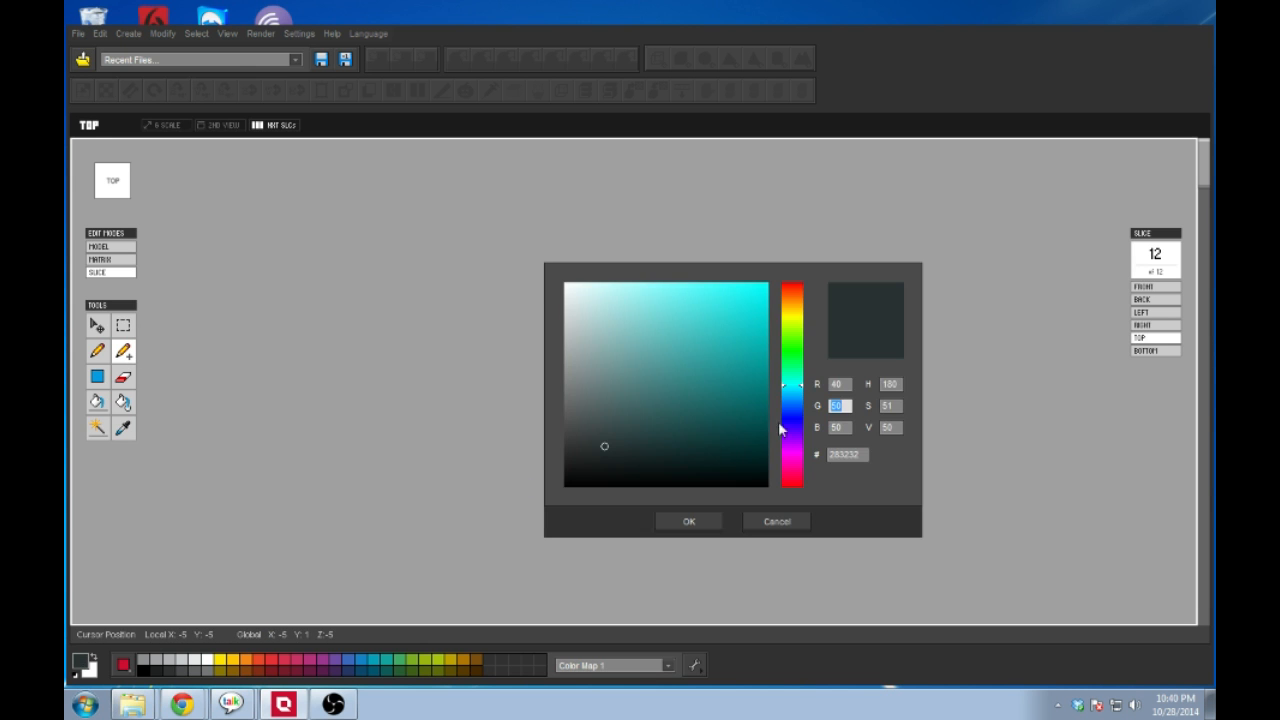
pyautogui.click(838, 384)
pyautogui.write('3')
pyautogui.moveTo(846, 406); pyautogui.dragTo(829, 403)
pyautogui.write('255')
pyautogui.doubleClick(846, 425)
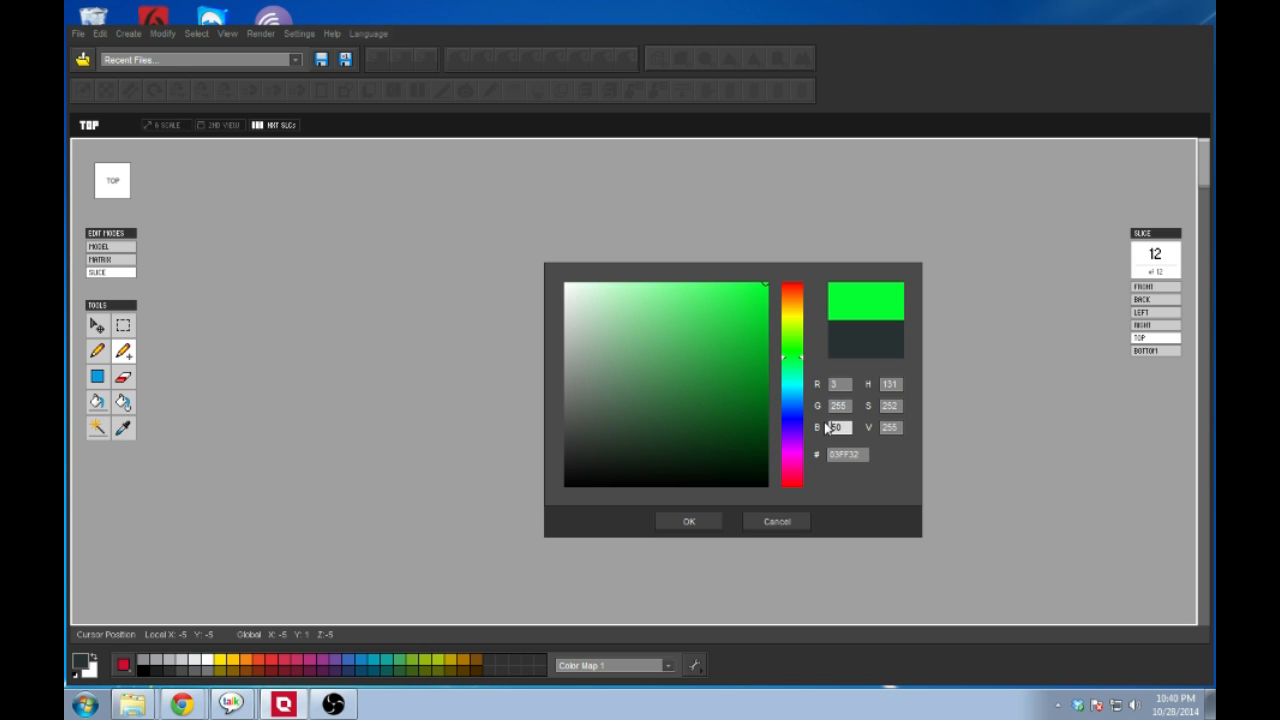
pyautogui.write('255')
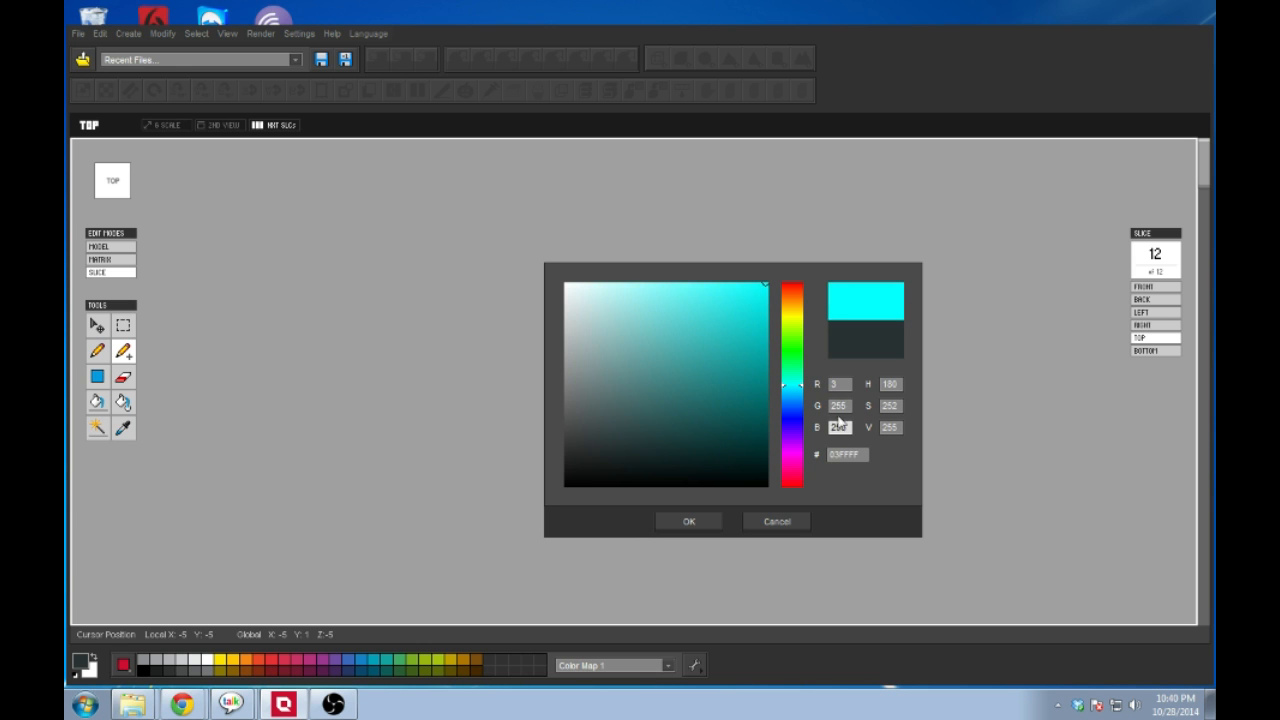
pyautogui.moveTo(842, 384); pyautogui.dragTo(820, 386)
pyautogui.write('0')
pyautogui.doubleClick(844, 406)
pyautogui.write('5')
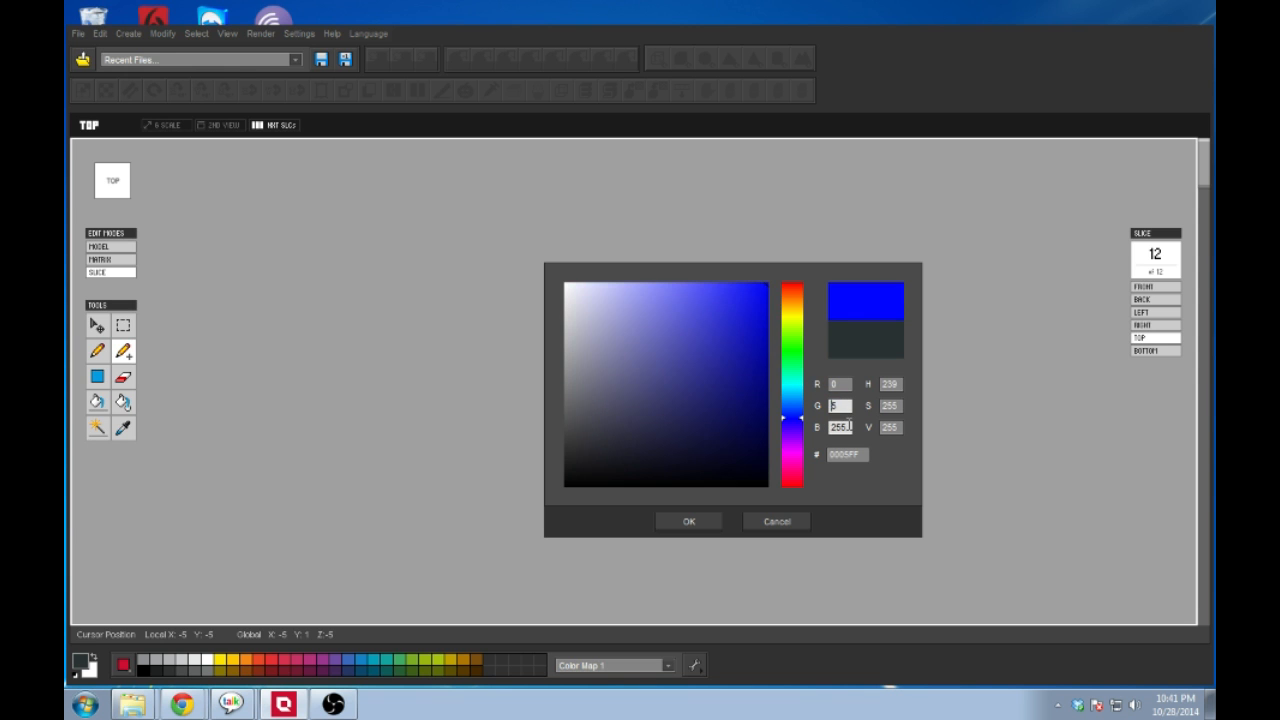
pyautogui.doubleClick(845, 427)
pyautogui.write('0')
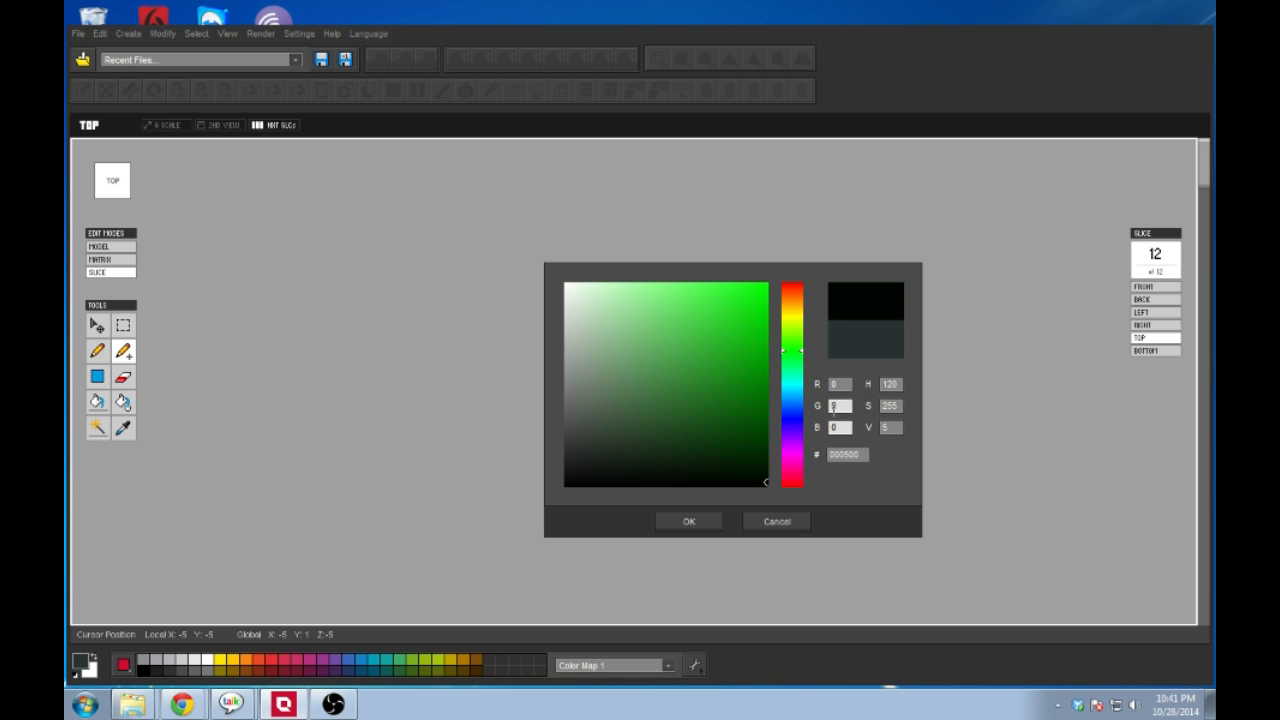
pyautogui.click(842, 384)
pyautogui.moveTo(838, 384); pyautogui.dragTo(827, 390)
pyautogui.write('255')
pyautogui.click(842, 405)
pyautogui.write('0')
pyautogui.click(843, 427)
pyautogui.write('255')
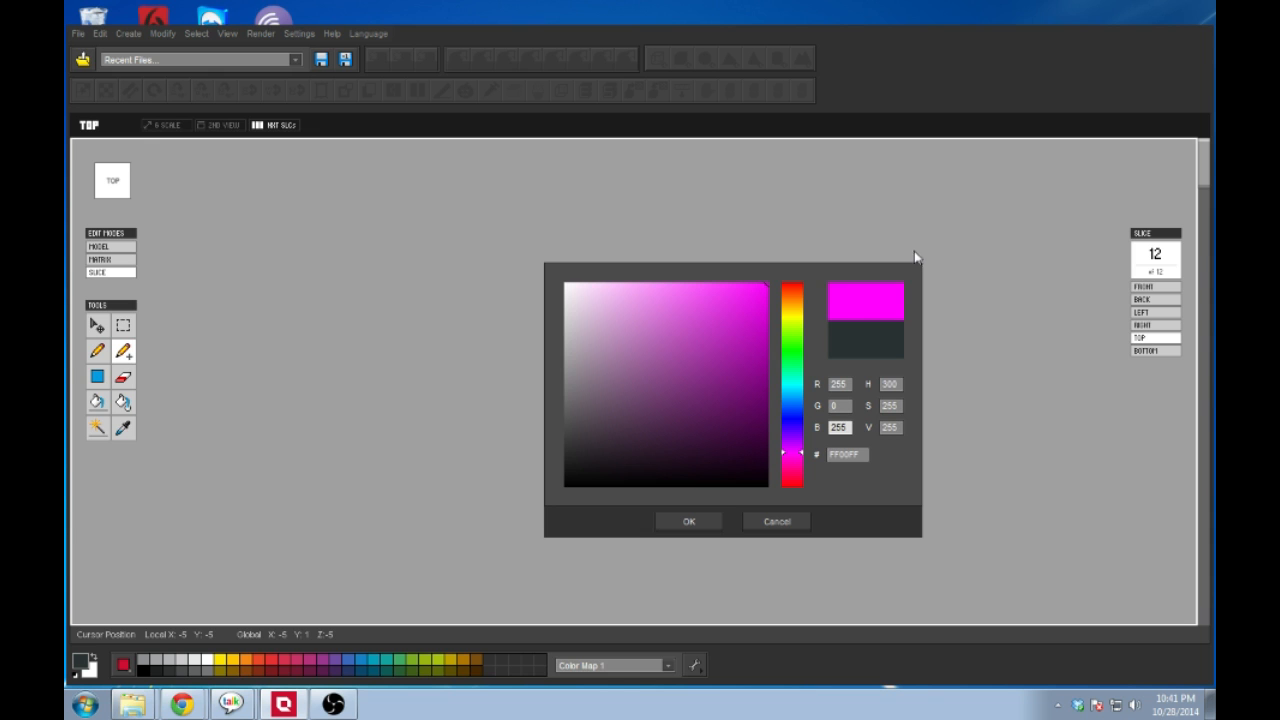
pyautogui.press('Return')
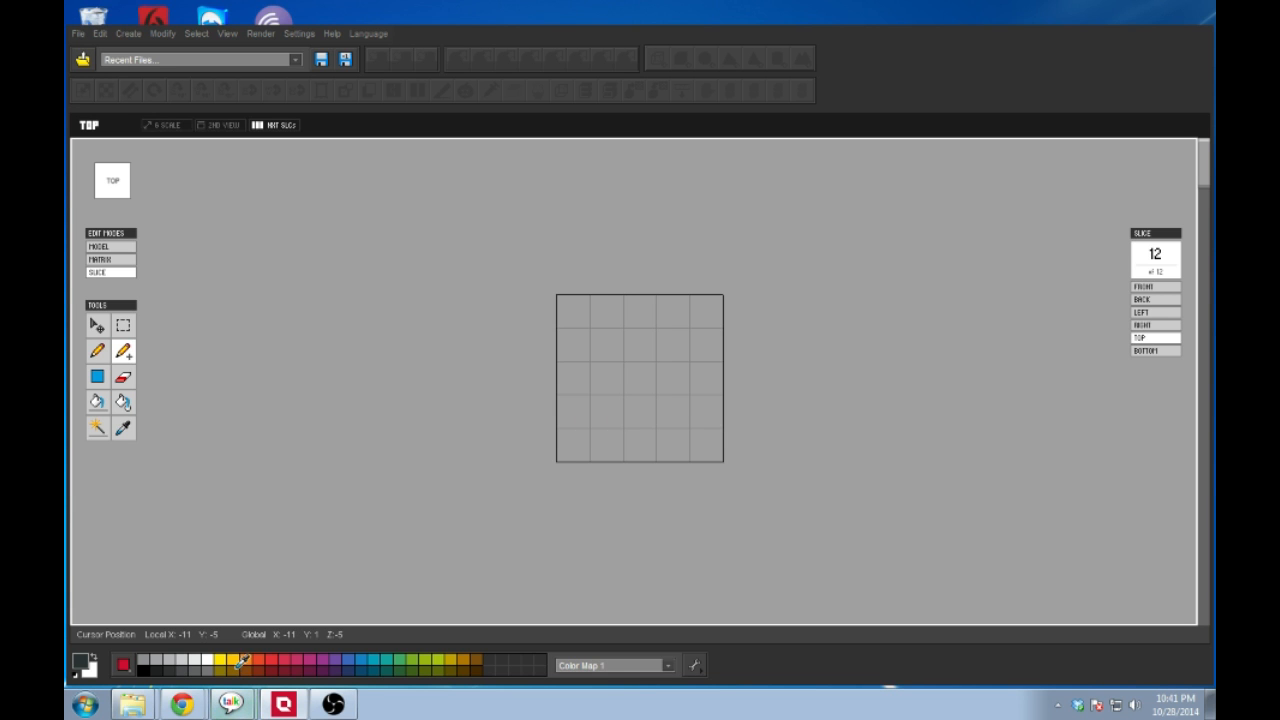
# Step: Fill a block of blue cubes two wide and three deep inside the slice, and return to the matrix view
pyautogui.click(357, 660)
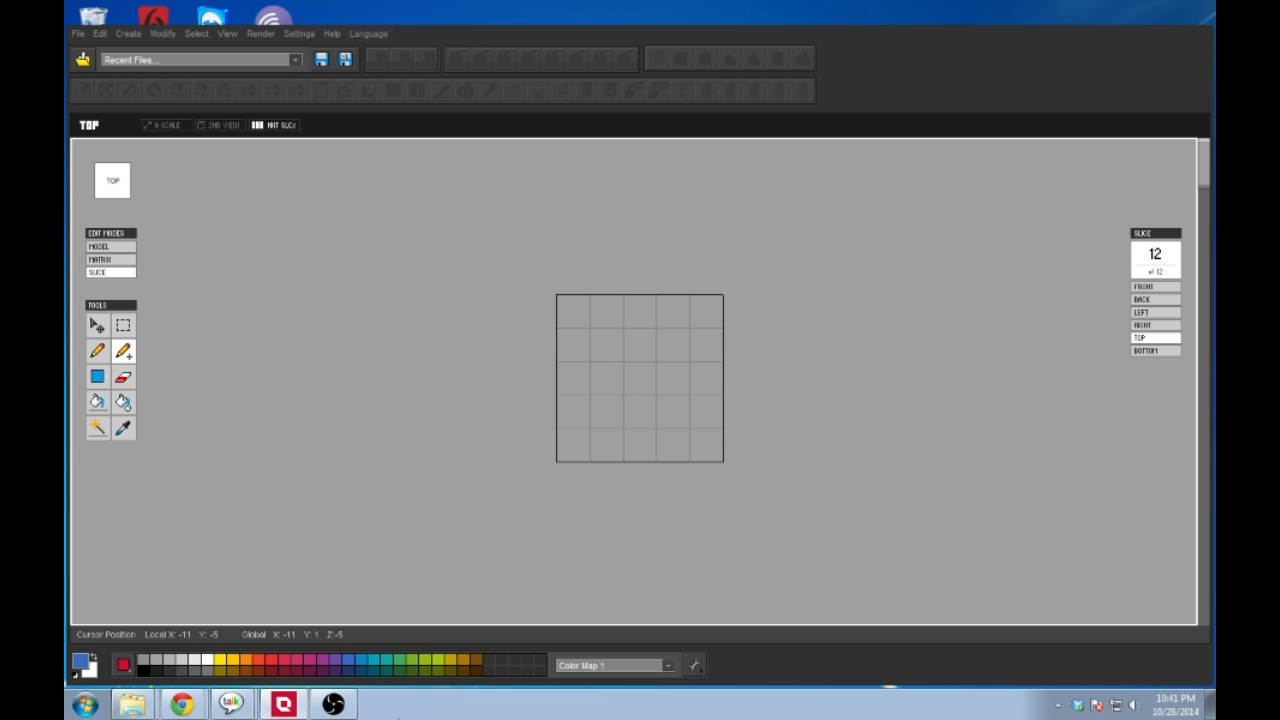
pyautogui.moveTo(607, 348)
pyautogui.mouseDown()
pyautogui.moveTo(606, 400)
pyautogui.moveTo(640, 409)
pyautogui.moveTo(645, 348)
pyautogui.mouseUp()
pyautogui.click(645, 348)
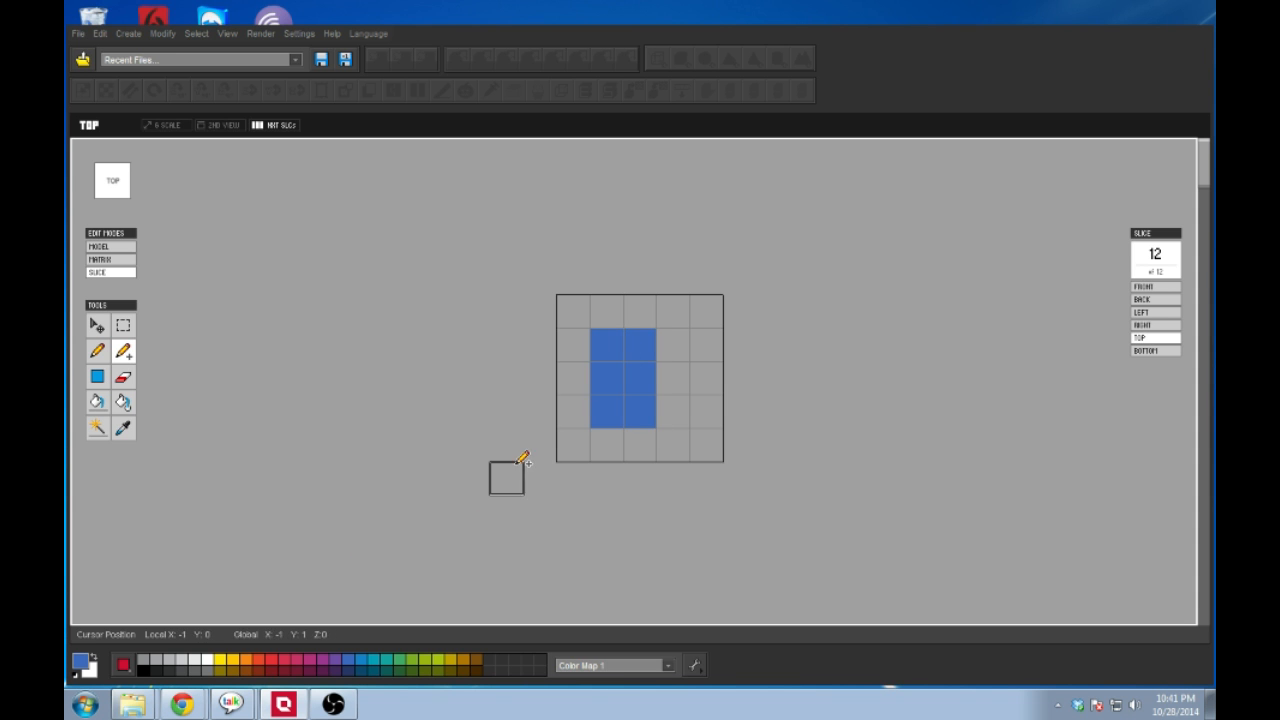
pyautogui.press('Tab')
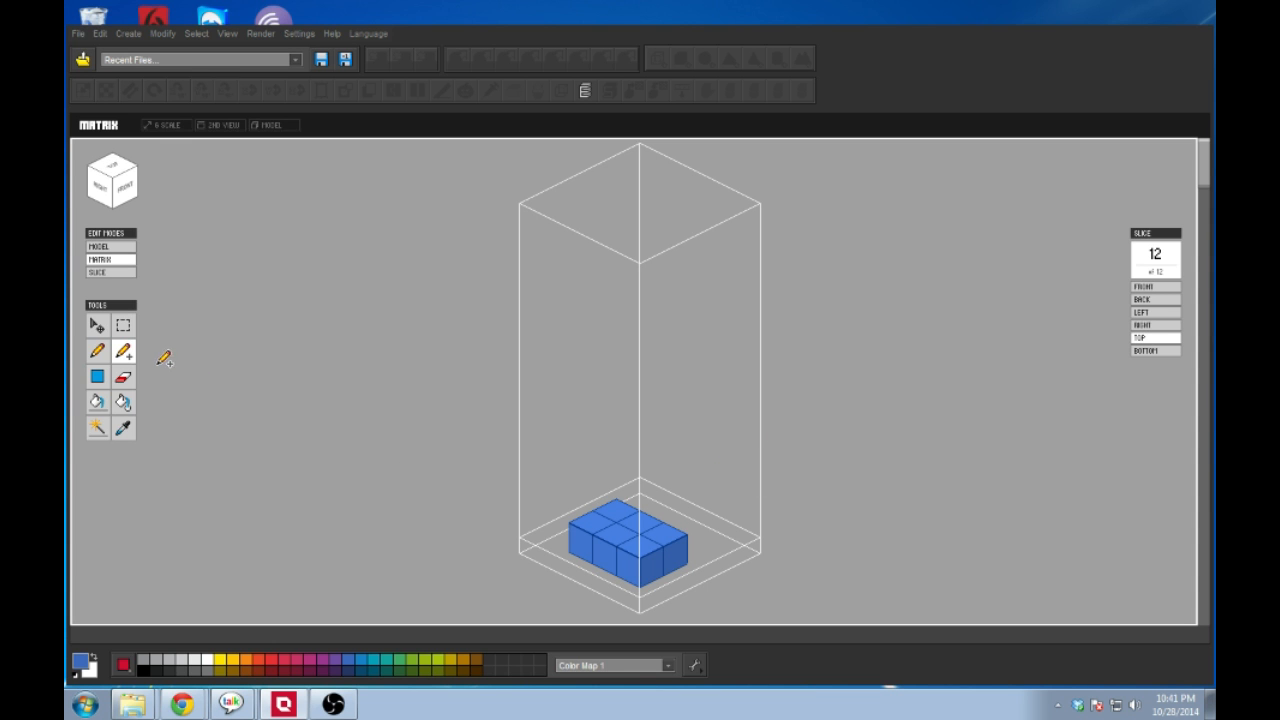
# Step: Erase the two end cubes of the blue block and add blue cubes back in their place
pyautogui.click(123, 376)
pyautogui.click(651, 558)
pyautogui.click(651, 545)
pyautogui.click(123, 351)
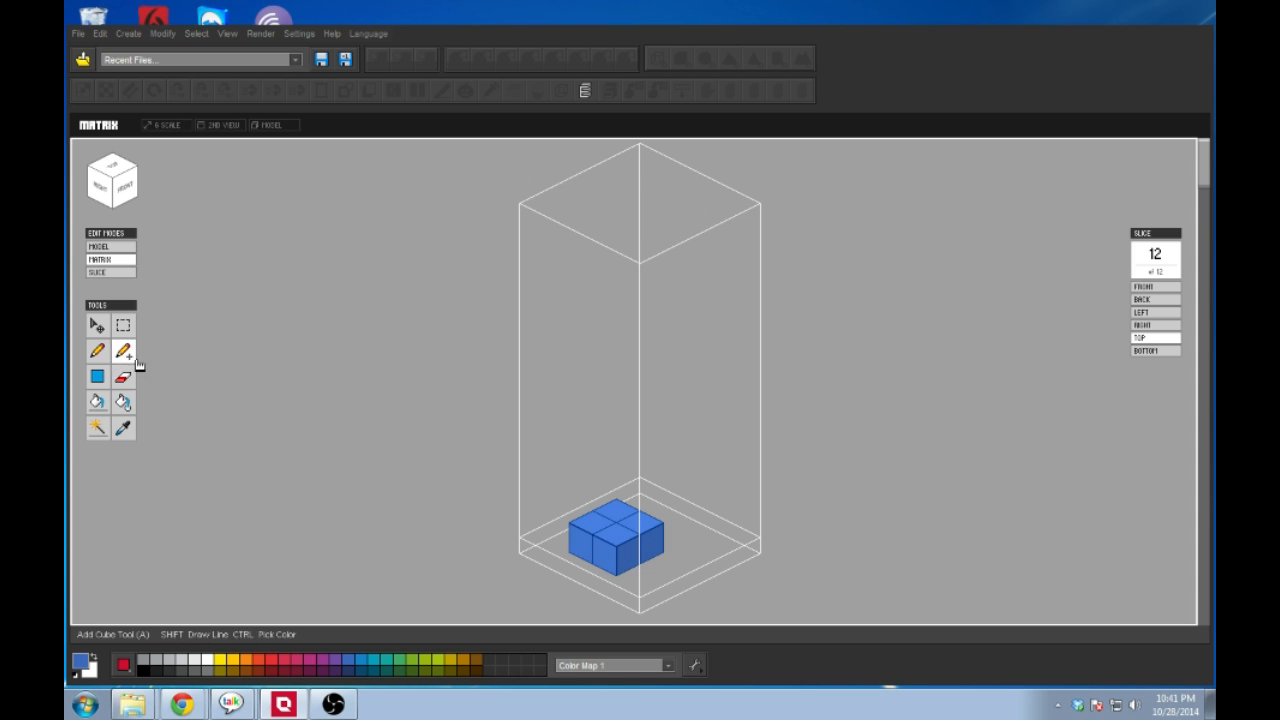
pyautogui.moveTo(742, 523); pyautogui.dragTo(603, 531, button='right')
pyautogui.click(665, 533)
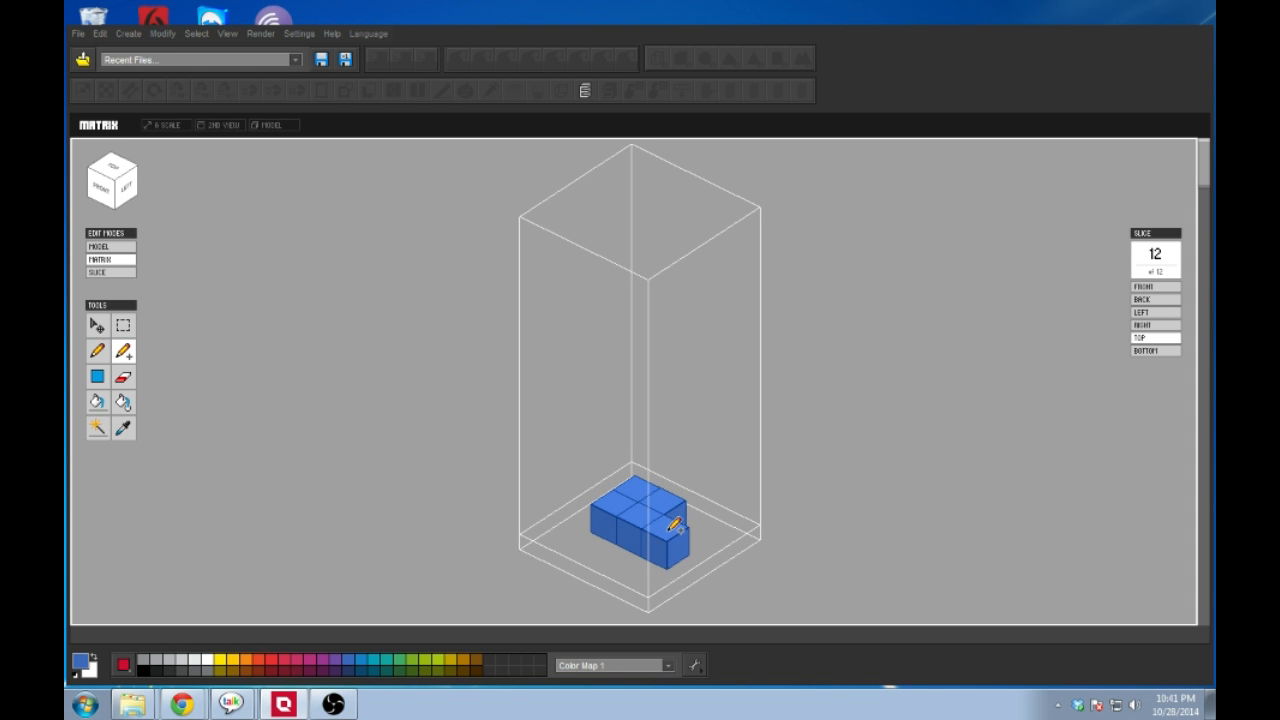
# Step: Stack blue cubes on the two-by-three base until the block is six cubes high
pyautogui.moveTo(526, 486)
pyautogui.mouseDown(button='right')
pyautogui.moveTo(723, 557)
pyautogui.moveTo(651, 523)
pyautogui.moveTo(686, 497)
pyautogui.moveTo(706, 509)
pyautogui.moveTo(600, 517)
pyautogui.moveTo(671, 563)
pyautogui.moveTo(667, 514)
pyautogui.moveTo(640, 511)
pyautogui.moveTo(737, 477)
pyautogui.moveTo(729, 520)
pyautogui.moveTo(734, 459)
pyautogui.moveTo(671, 557)
pyautogui.moveTo(717, 431)
pyautogui.moveTo(666, 526)
pyautogui.moveTo(745, 540)
pyautogui.moveTo(543, 531)
pyautogui.moveTo(697, 512)
pyautogui.moveTo(849, 543)
pyautogui.moveTo(816, 566)
pyautogui.mouseUp(button='right')
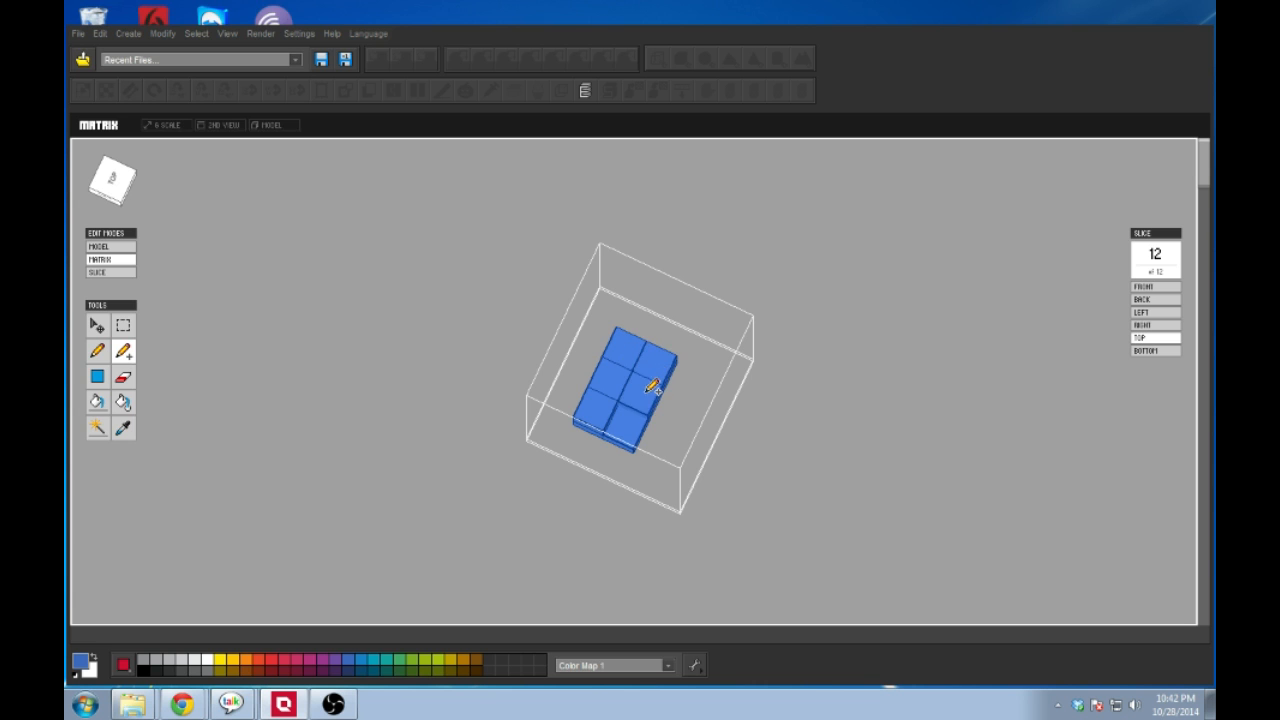
pyautogui.click(629, 350)
pyautogui.click(658, 367)
pyautogui.click(645, 391)
pyautogui.click(629, 418)
pyautogui.click(604, 407)
pyautogui.click(623, 362)
pyautogui.click(634, 349)
pyautogui.click(661, 359)
pyautogui.click(626, 407)
pyautogui.click(596, 399)
pyautogui.moveTo(636, 437); pyautogui.dragTo(606, 392, button='right')
pyautogui.click(643, 377)
pyautogui.click(658, 398)
pyautogui.click(642, 411)
pyautogui.click(620, 426)
pyautogui.moveTo(596, 474); pyautogui.dragTo(634, 437, button='right')
pyautogui.click(603, 404)
pyautogui.click(630, 389)
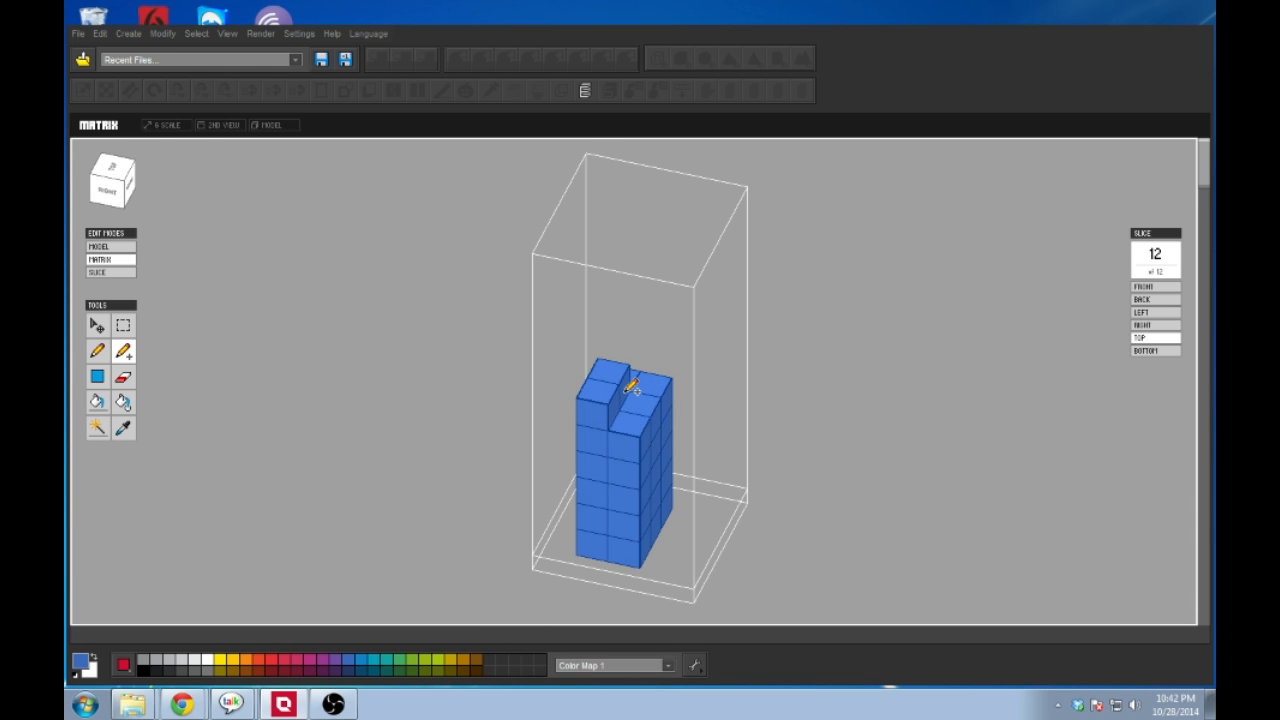
pyautogui.click(641, 367)
pyautogui.click(656, 375)
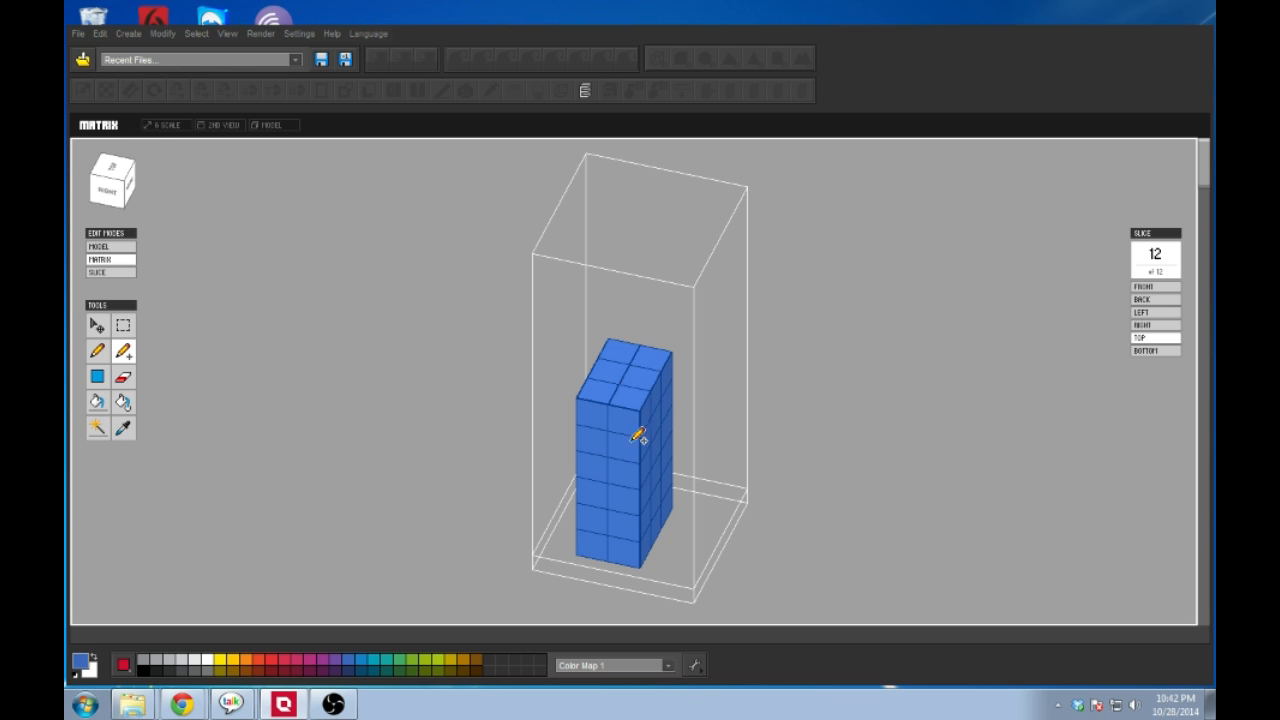
# Step: Add white cubes at the top middle and bottom middle of one three-cube-wide side of the blue block
pyautogui.moveTo(523, 474); pyautogui.dragTo(634, 457, button='right')
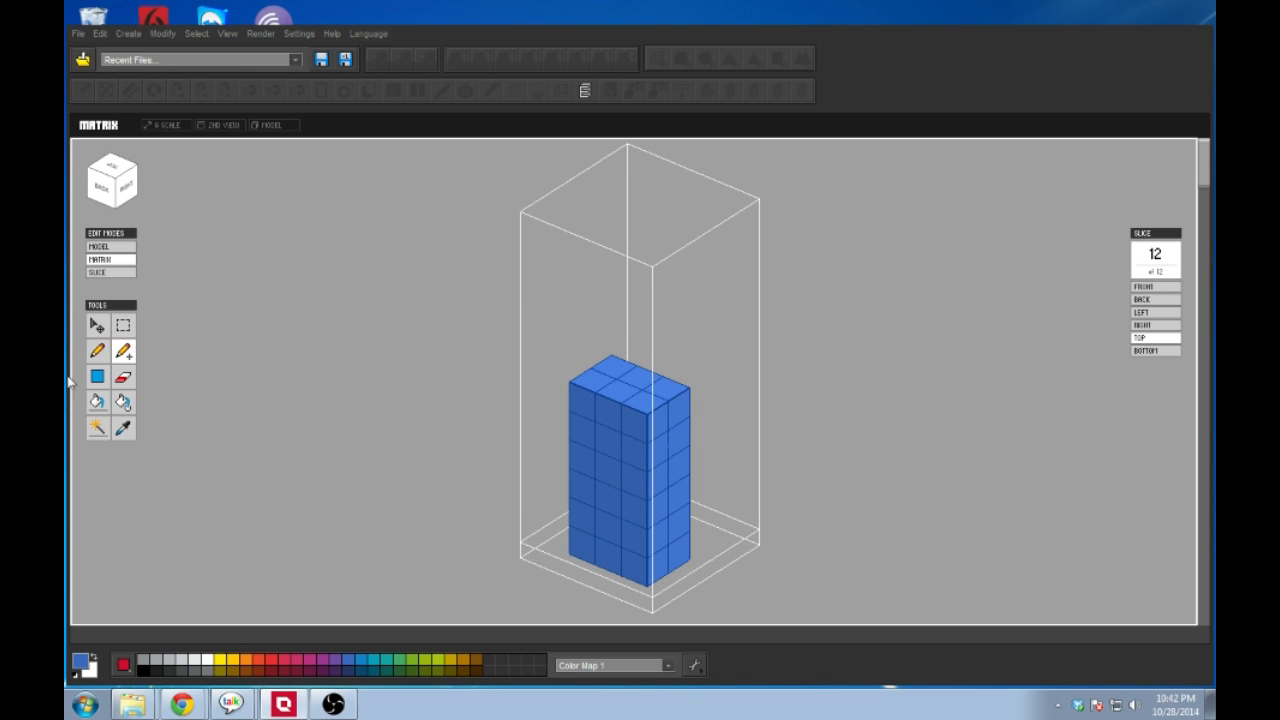
pyautogui.click(210, 660)
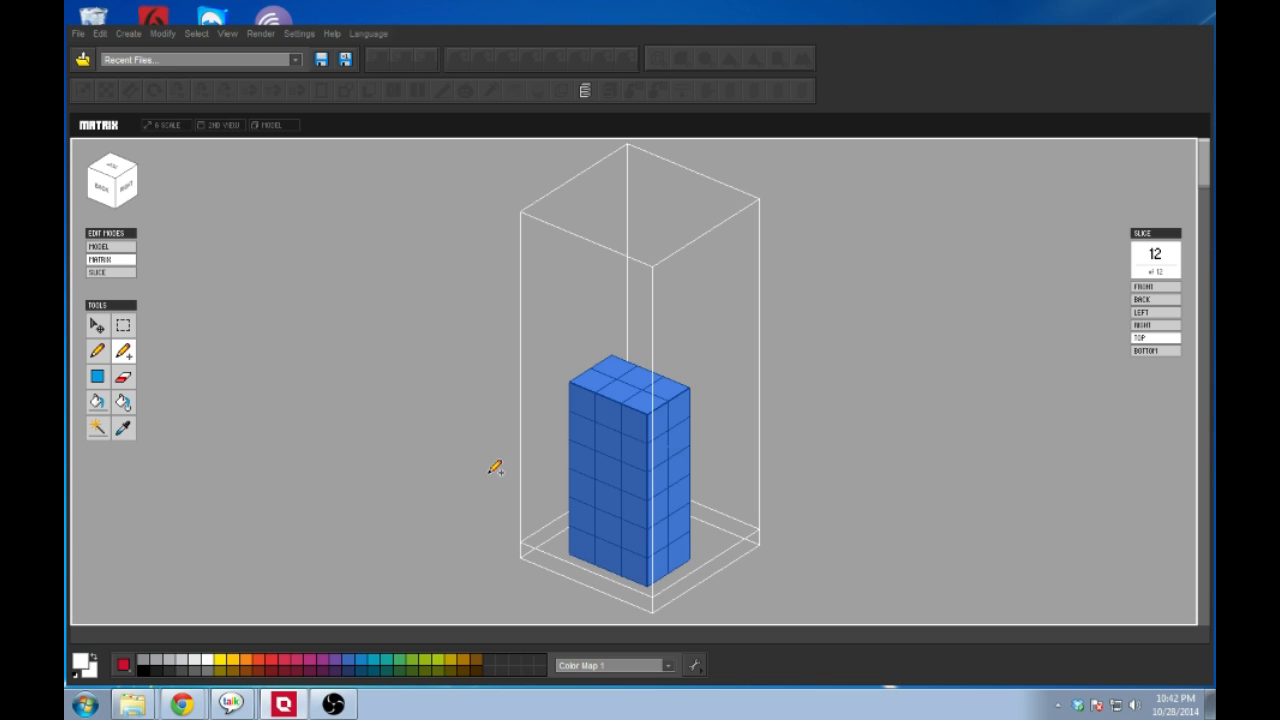
pyautogui.click(606, 418)
pyautogui.click(606, 544)
# Step: Erase the upper white cube and add white cubes at both top corners of the same side instead
pyautogui.moveTo(740, 440)
pyautogui.mouseDown(button='right')
pyautogui.moveTo(643, 471)
pyautogui.moveTo(702, 498)
pyautogui.moveTo(749, 423)
pyautogui.mouseUp(button='right')
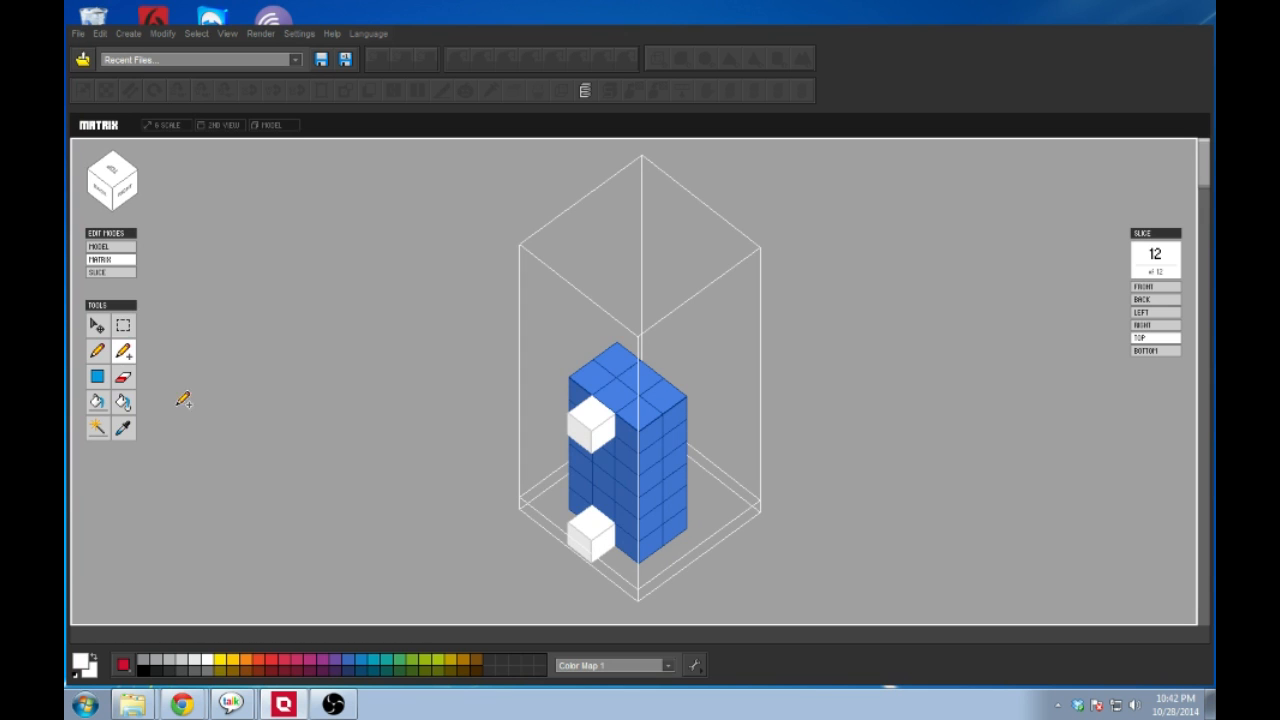
pyautogui.click(125, 378)
pyautogui.click(588, 424)
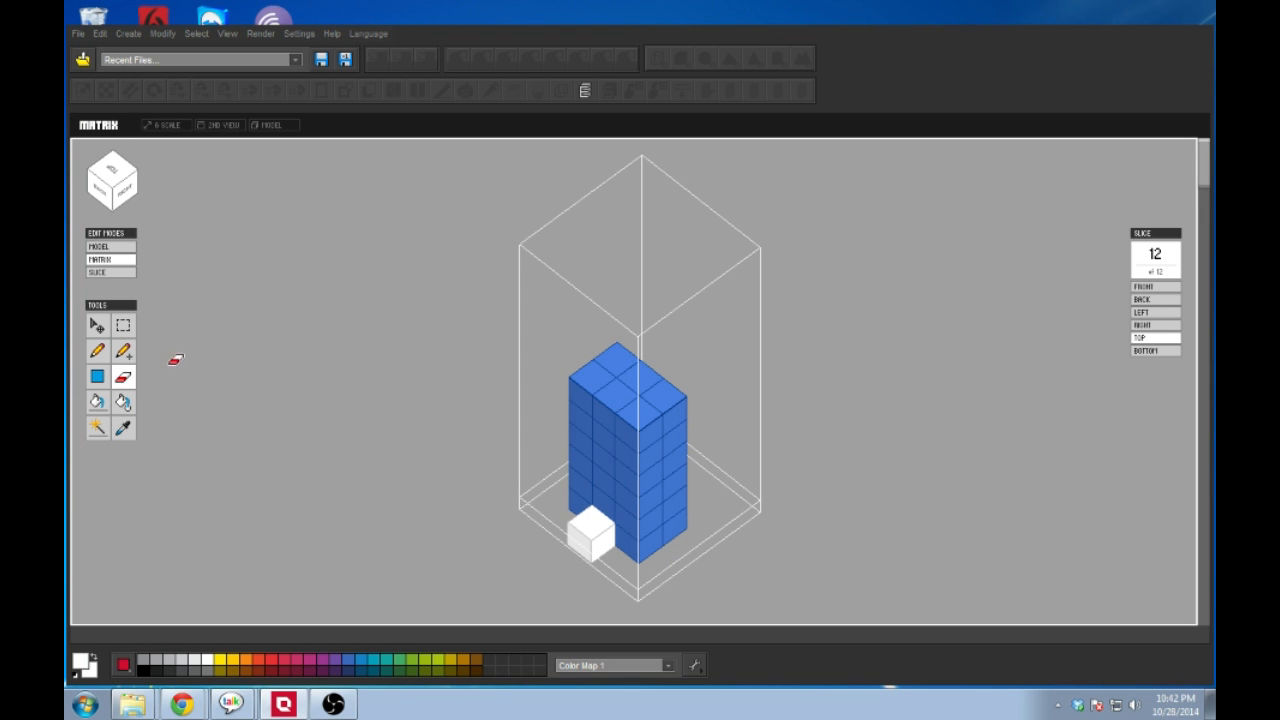
pyautogui.click(125, 352)
pyautogui.click(591, 393)
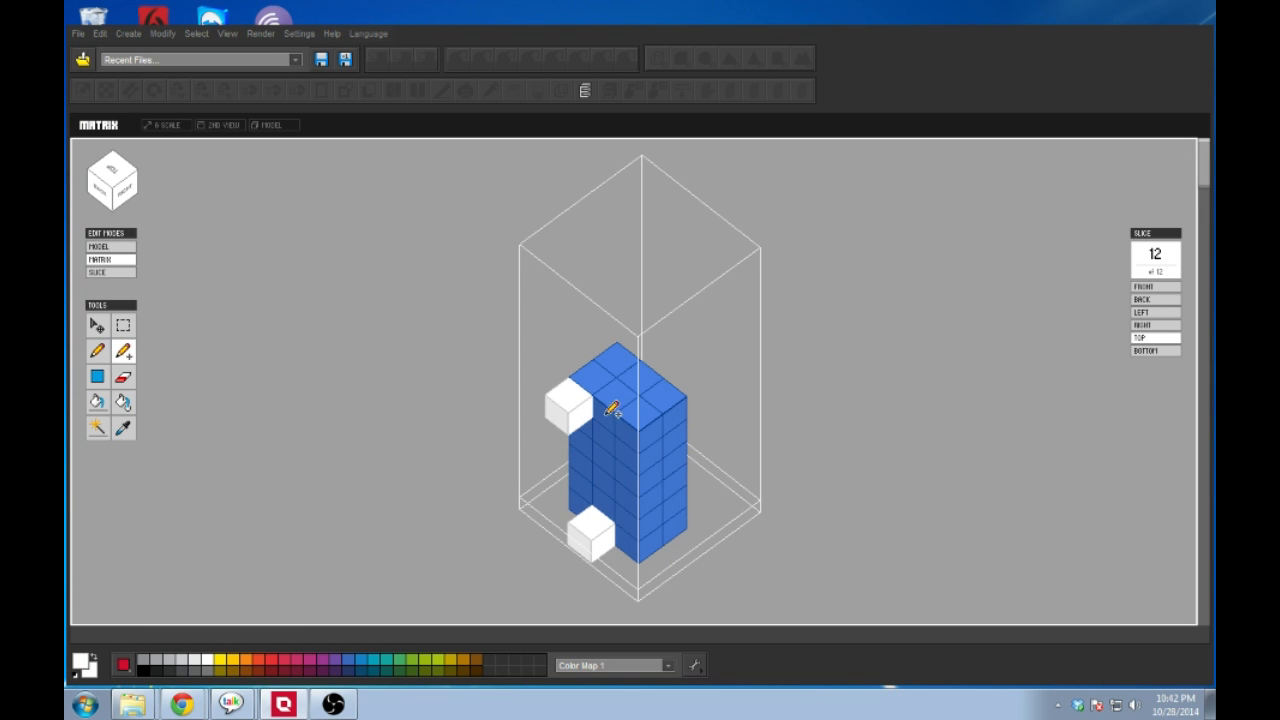
pyautogui.click(628, 425)
# Step: Add a white cube at the top middle of the opposite three-cube-wide side of the blue block
pyautogui.moveTo(628, 425); pyautogui.dragTo(513, 359, button='right')
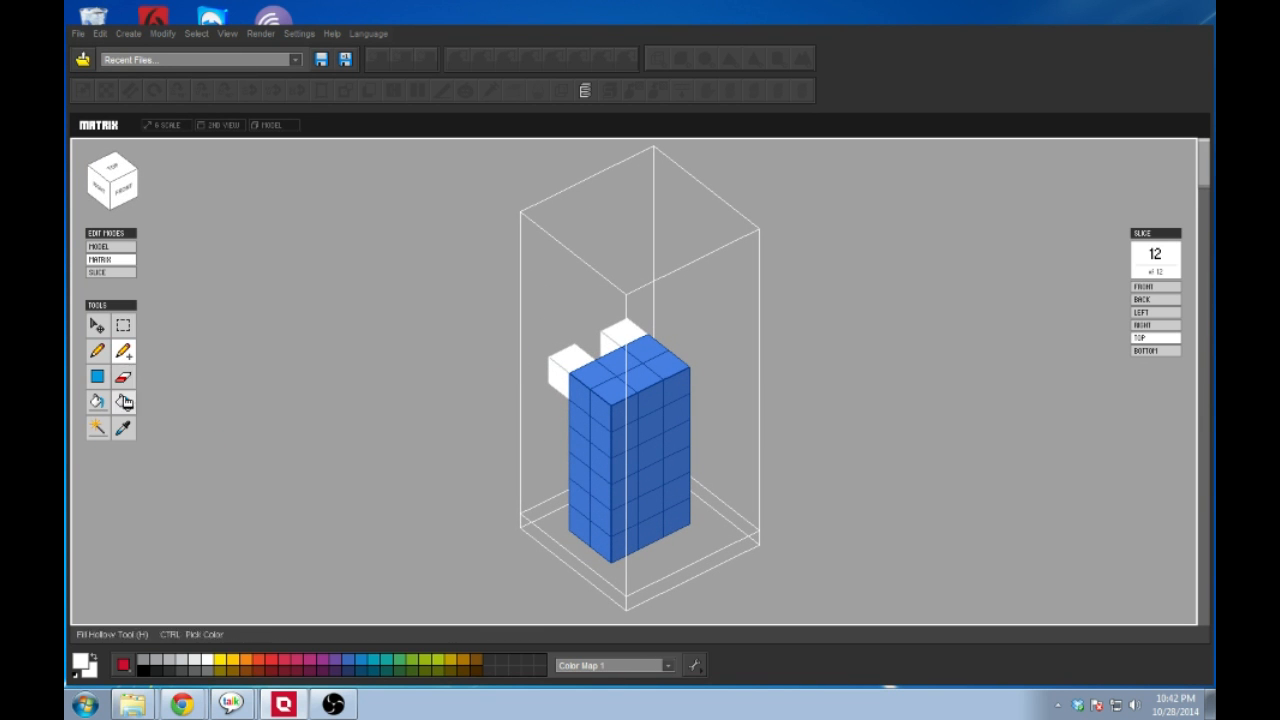
pyautogui.click(661, 396)
pyautogui.moveTo(652, 402); pyautogui.dragTo(699, 419, button='right')
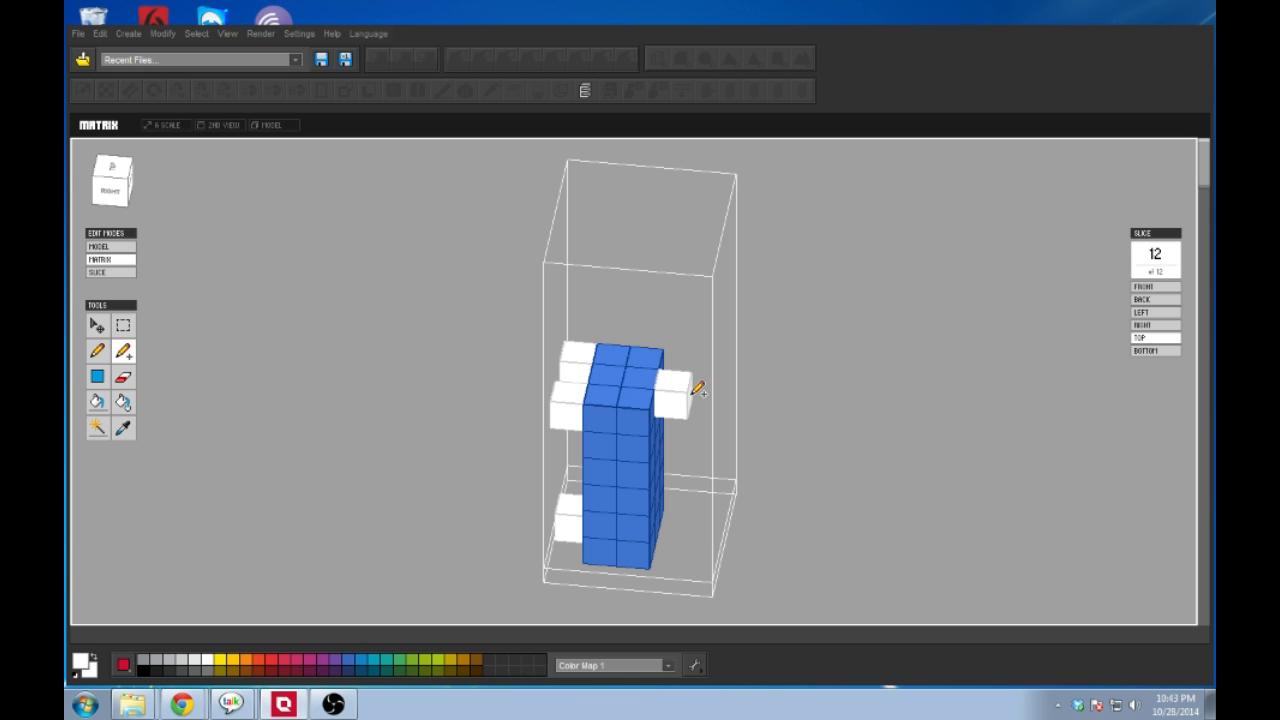
# Step: Set the drawing color to magenta by changing the green value to 0
pyautogui.click(88, 662)
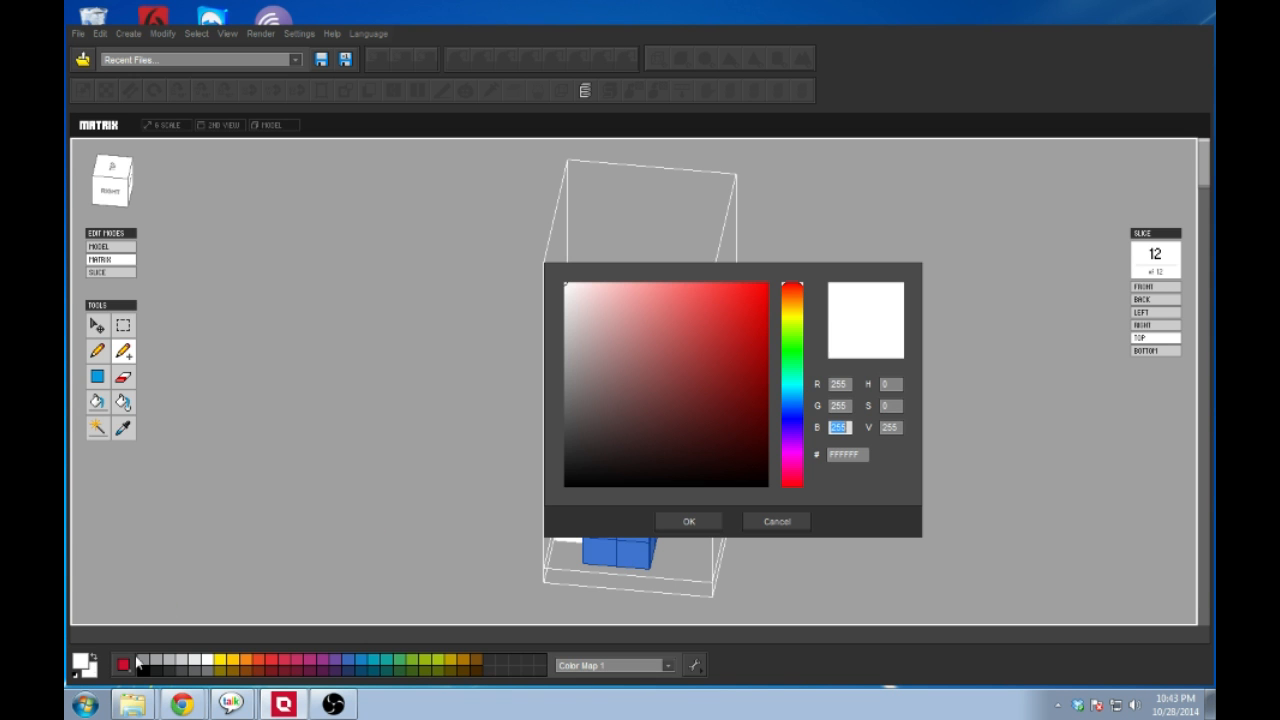
pyautogui.click(830, 405)
pyautogui.write('0')
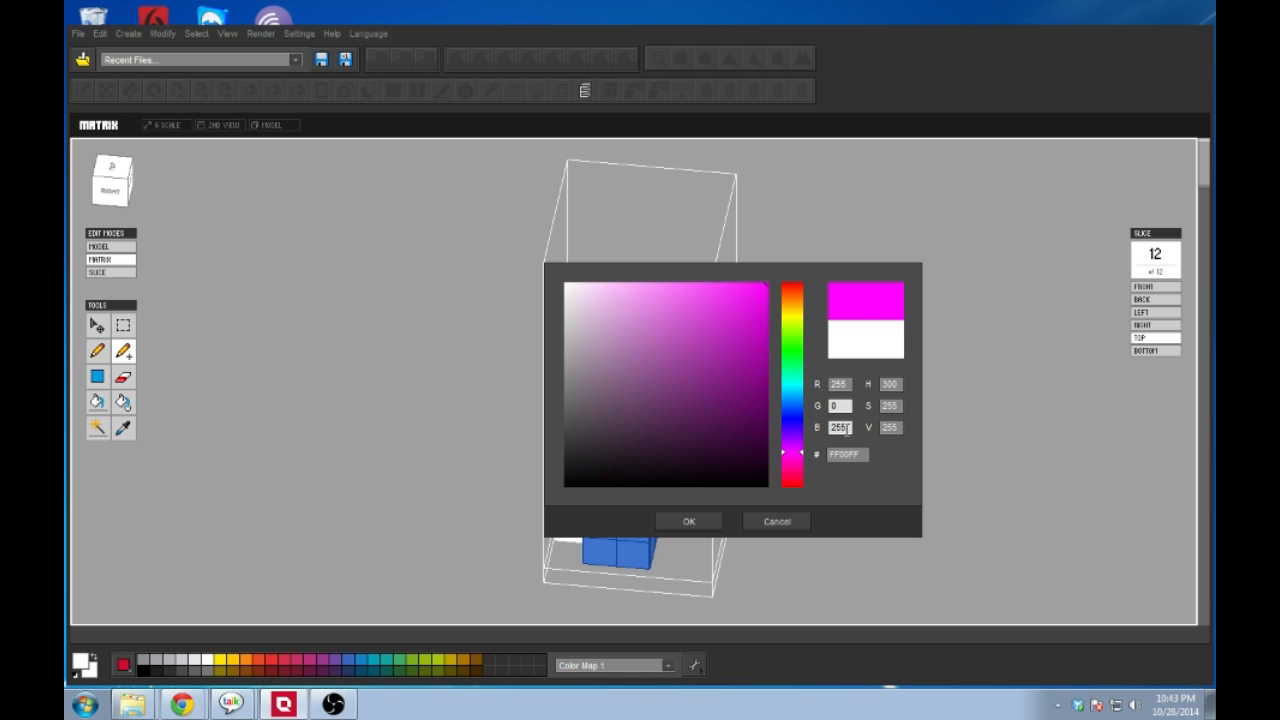
pyautogui.click(686, 519)
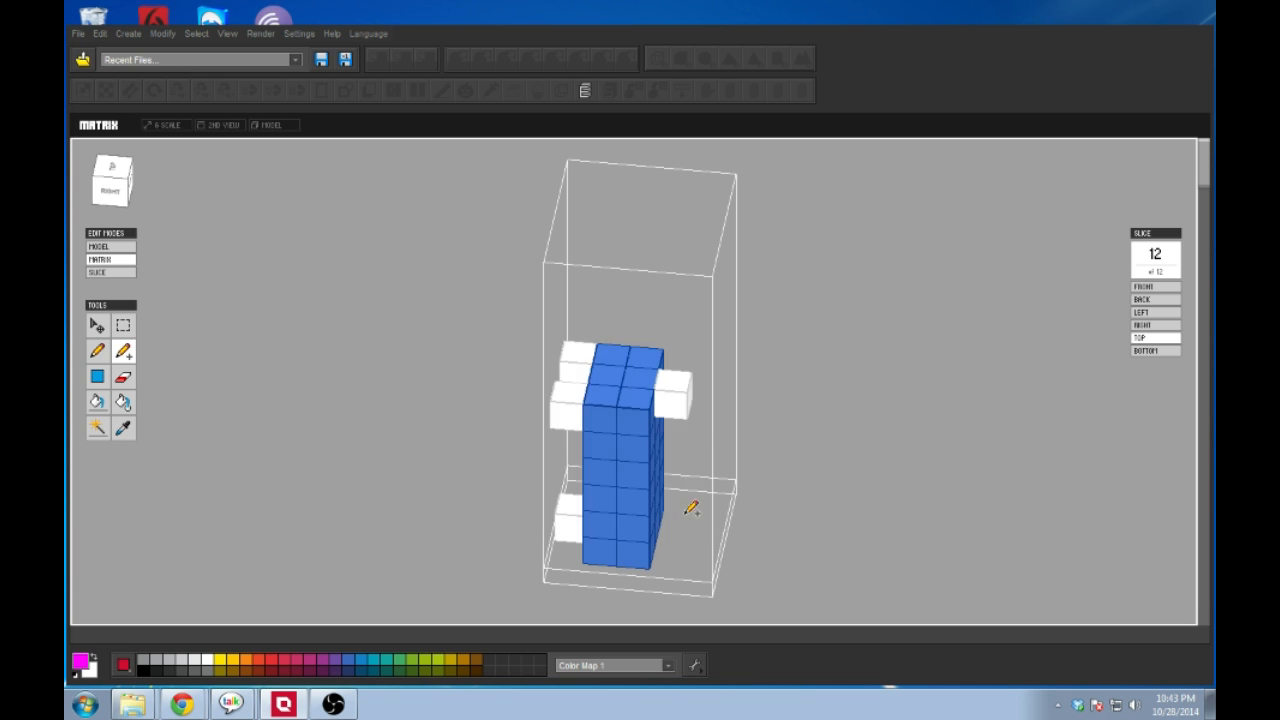
# Step: Add a magenta cube to the outer face of the single white cube and return to editing the whole model
pyautogui.click(695, 398)
pyautogui.moveTo(736, 476)
pyautogui.mouseDown(button='right')
pyautogui.moveTo(694, 506)
pyautogui.moveTo(712, 538)
pyautogui.moveTo(777, 428)
pyautogui.moveTo(689, 449)
pyautogui.moveTo(737, 450)
pyautogui.moveTo(749, 406)
pyautogui.moveTo(651, 451)
pyautogui.moveTo(666, 474)
pyautogui.moveTo(673, 451)
pyautogui.mouseUp(button='right')
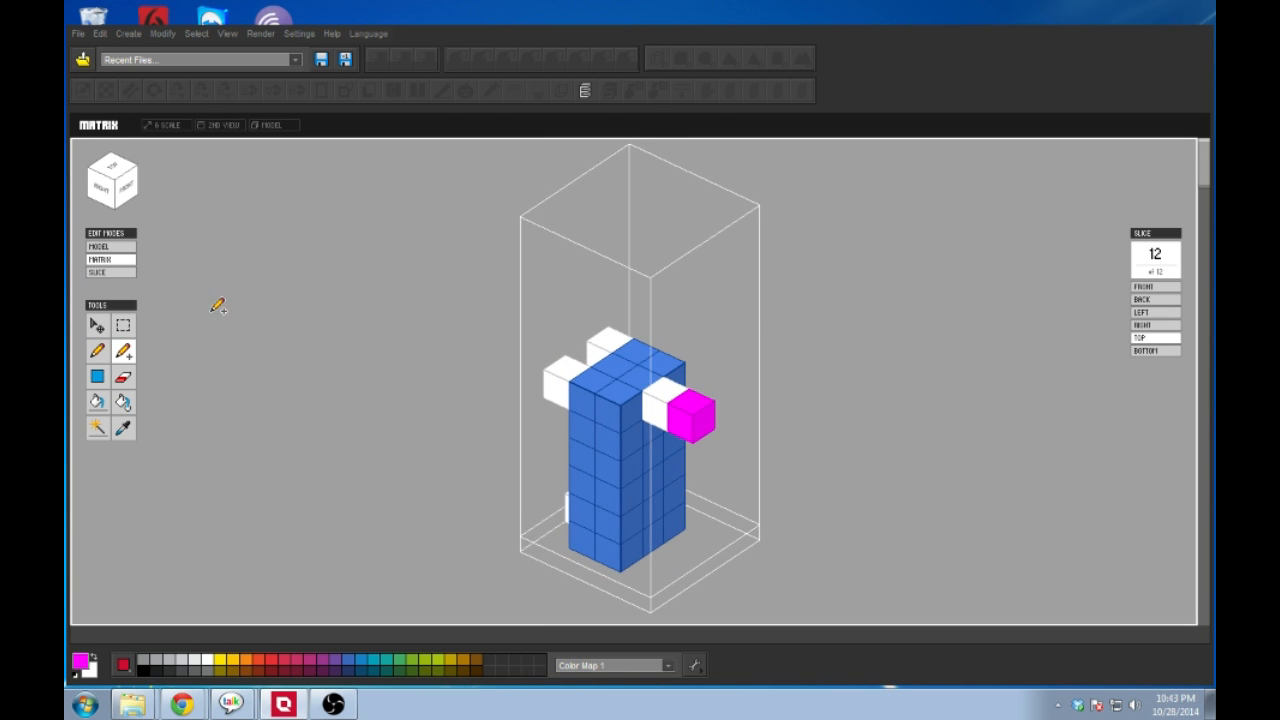
pyautogui.click(122, 247)
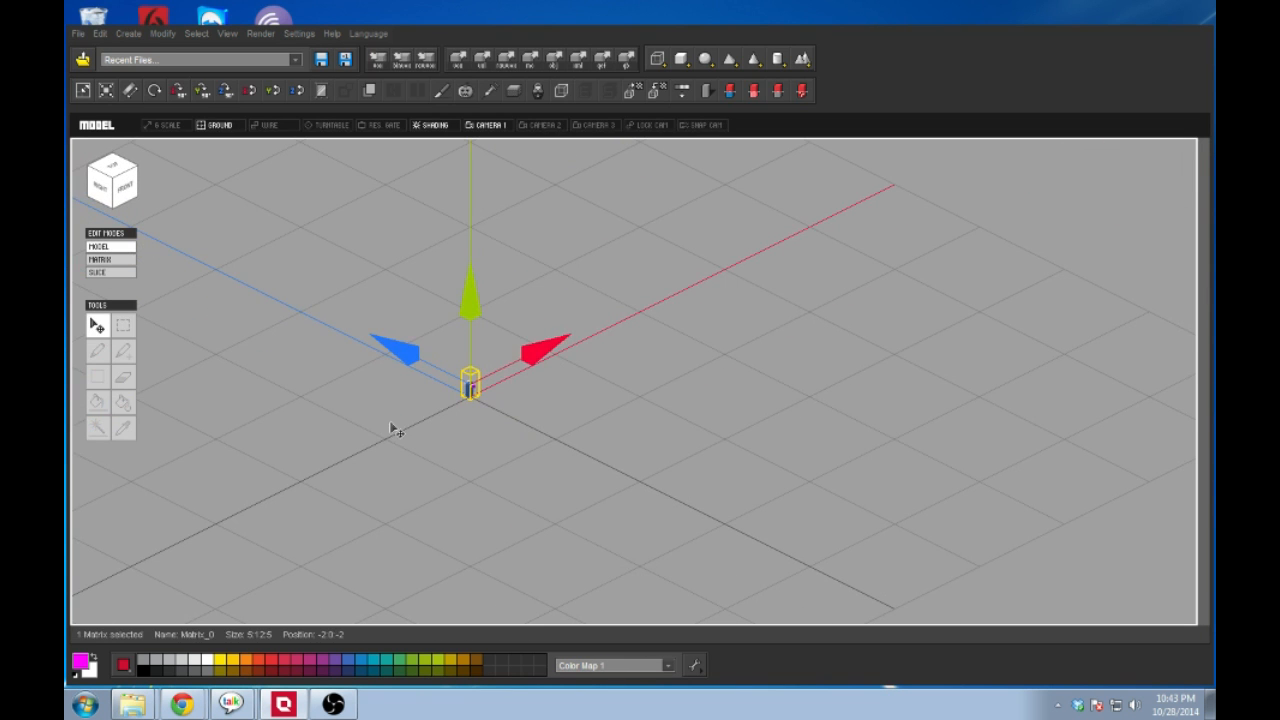
# Step: Move the blue and white figure's matrix along the red axis to position 44:0:-2
pyautogui.scroll(3, 447, 425)
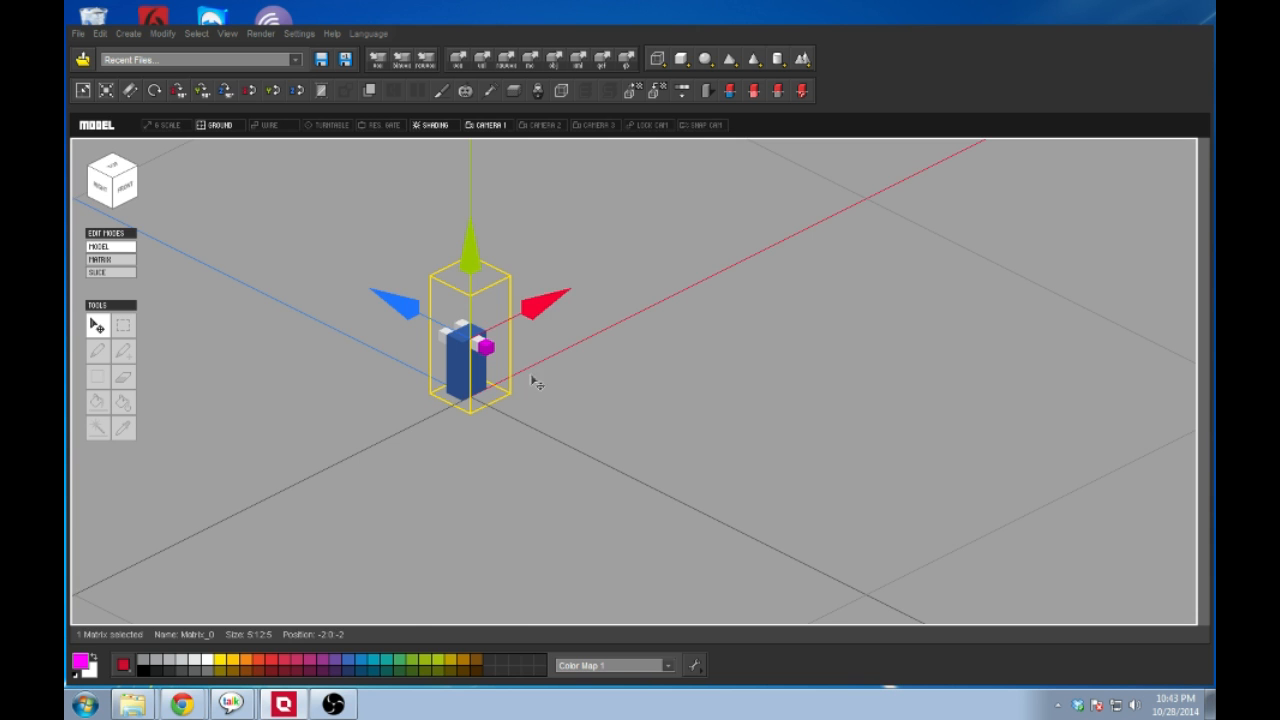
pyautogui.moveTo(422, 355)
pyautogui.mouseDown(button='right')
pyautogui.moveTo(489, 338)
pyautogui.moveTo(426, 365)
pyautogui.mouseUp(button='right')
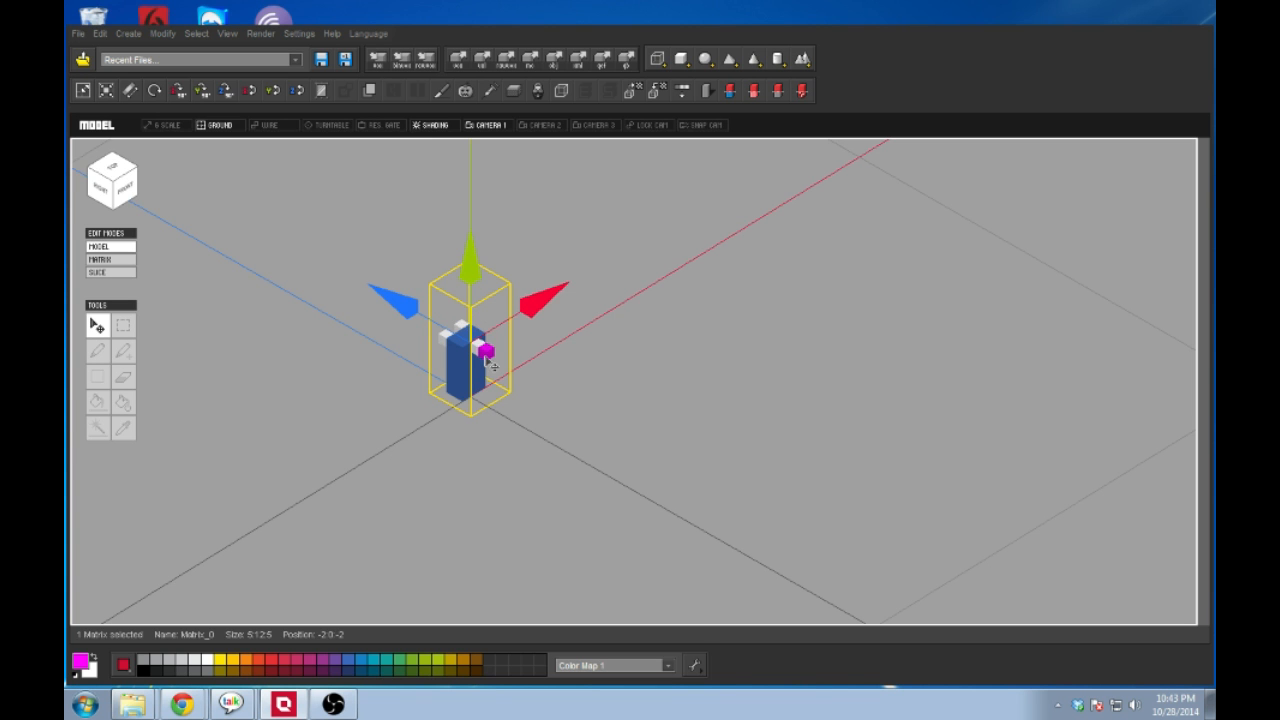
pyautogui.moveTo(470, 363); pyautogui.dragTo(489, 353, button='right')
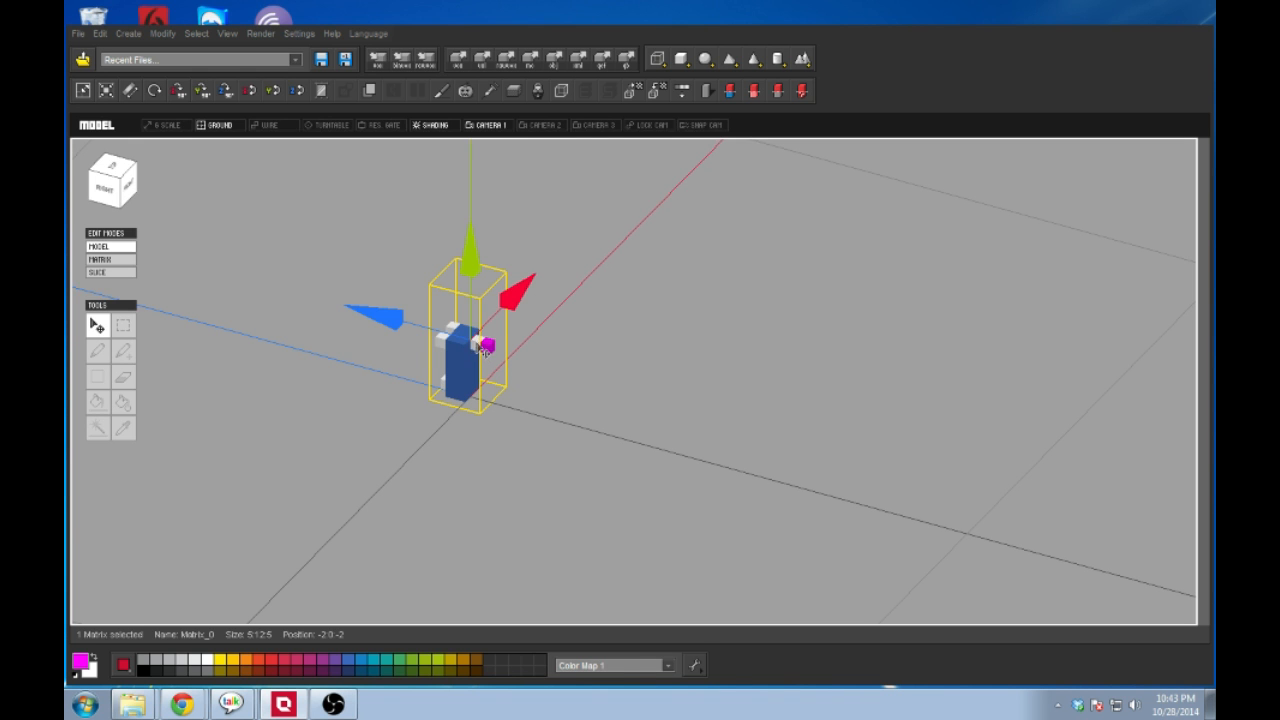
pyautogui.moveTo(540, 310)
pyautogui.mouseDown(button='right')
pyautogui.moveTo(514, 351)
pyautogui.moveTo(542, 300)
pyautogui.mouseUp(button='right')
pyautogui.scroll(-5, 529, 353)
pyautogui.scroll(2, 528, 350)
pyautogui.scroll(1, 528, 348)
pyautogui.moveTo(530, 318); pyautogui.dragTo(700, 180)
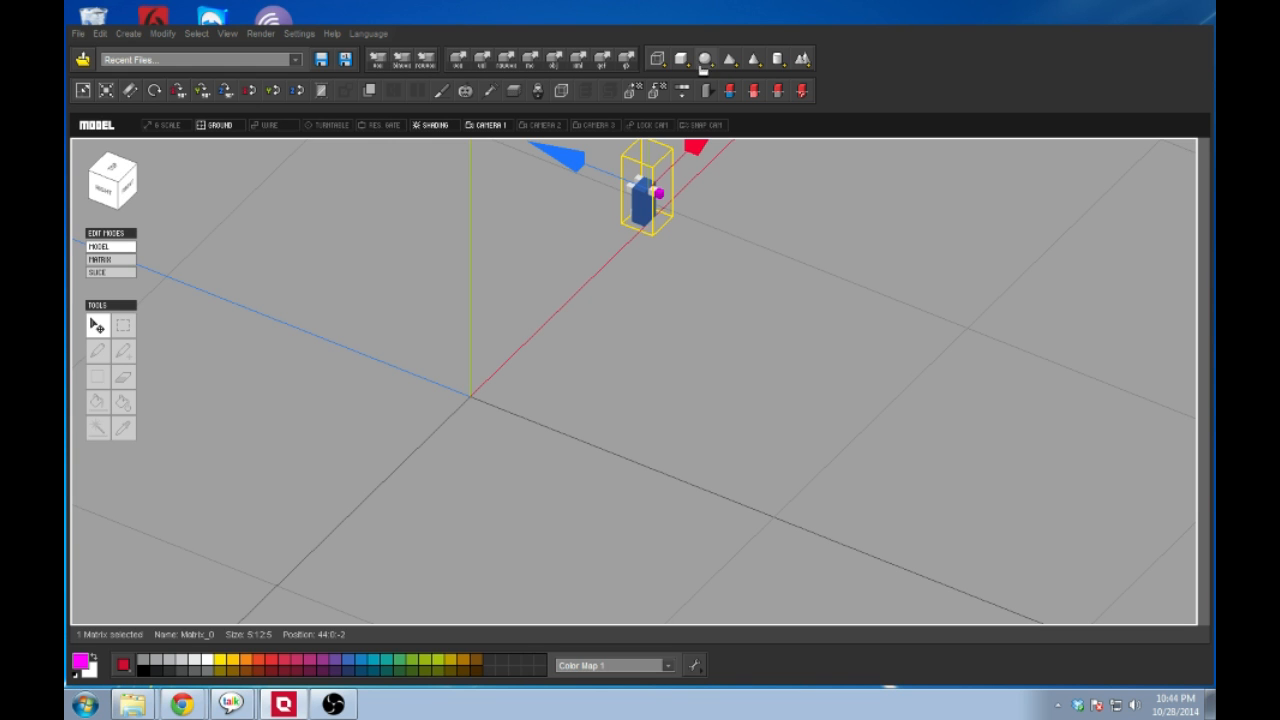
# Step: Create an empty matrix with width 10, height 10 and depth 35
pyautogui.click(658, 60)
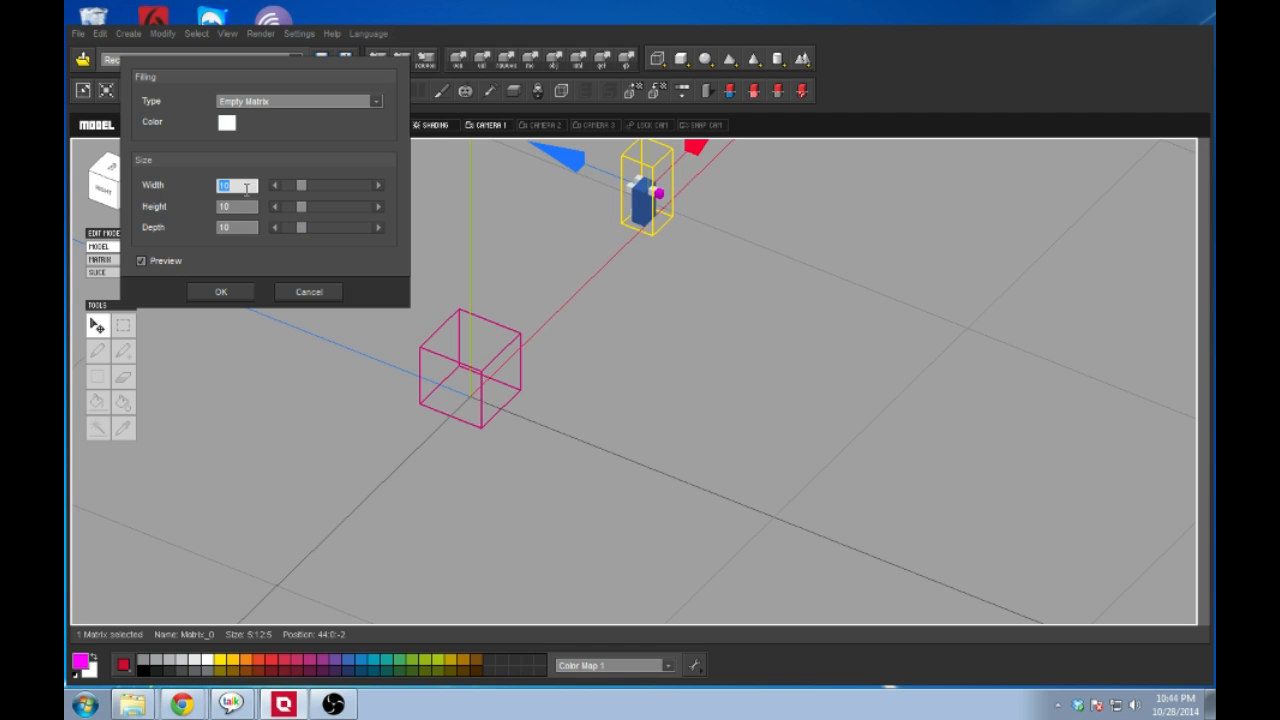
pyautogui.press('Tab')
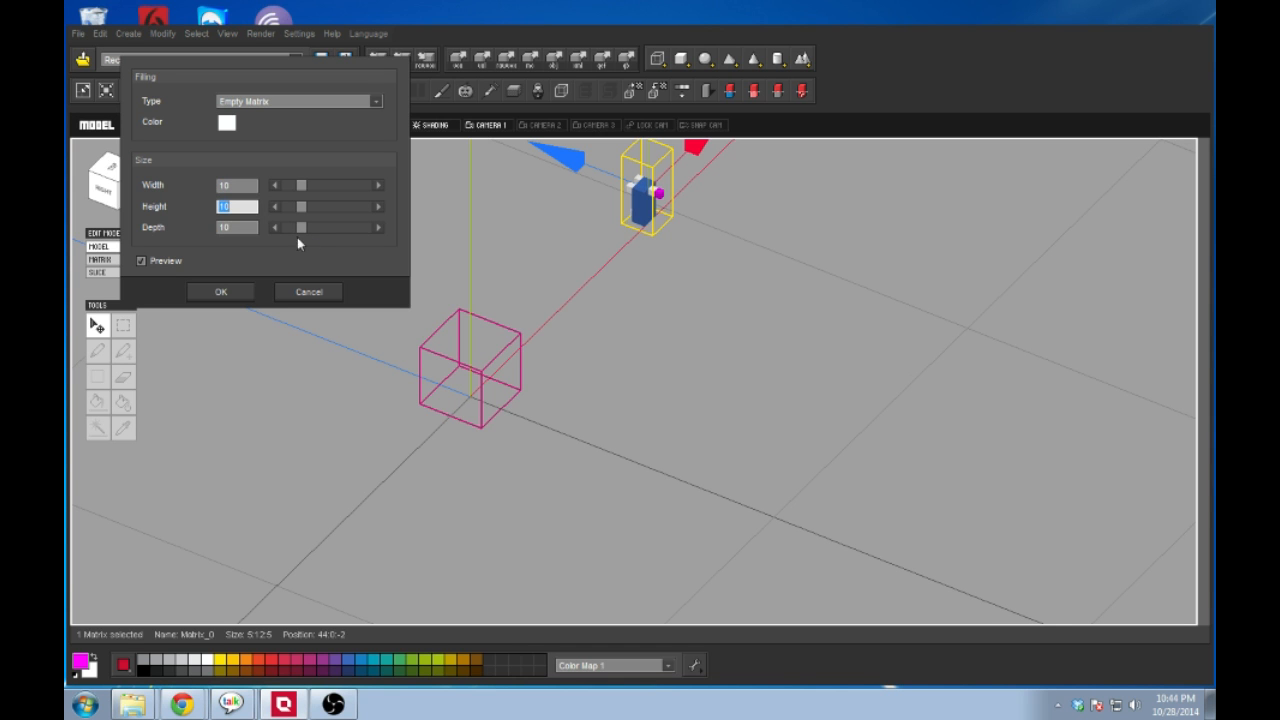
pyautogui.click(249, 228)
pyautogui.write('35')
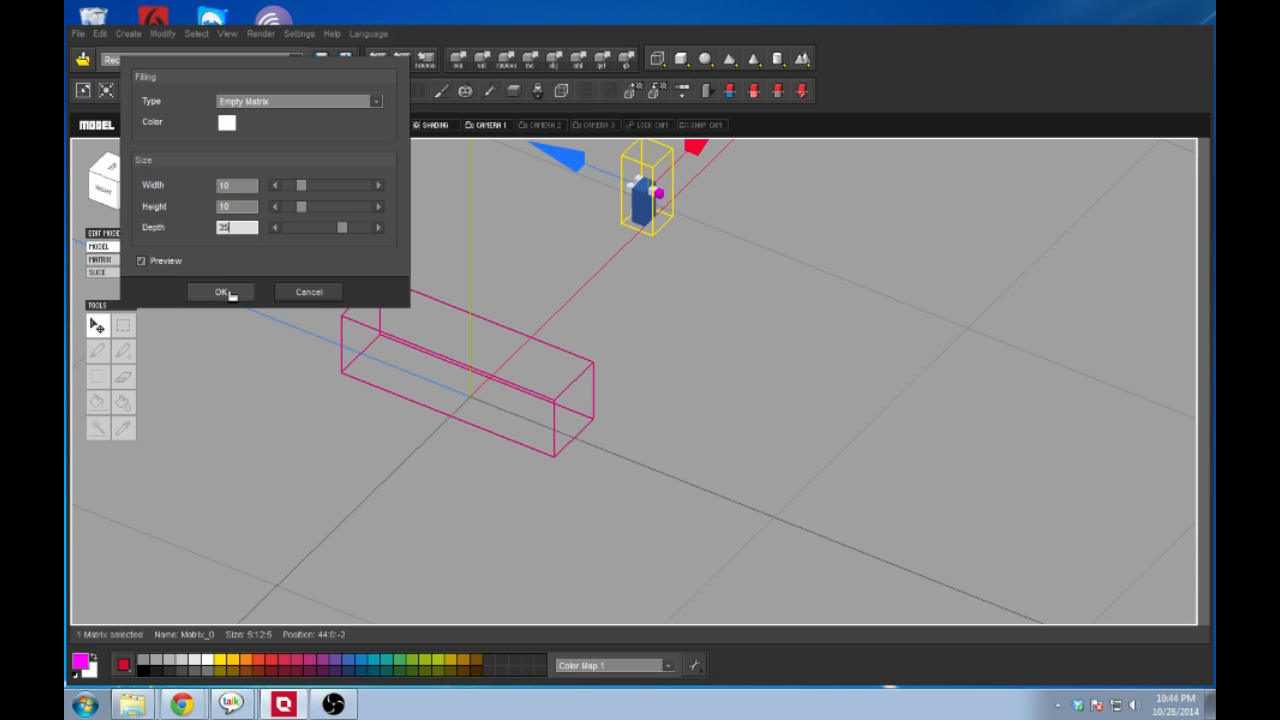
pyautogui.click(224, 292)
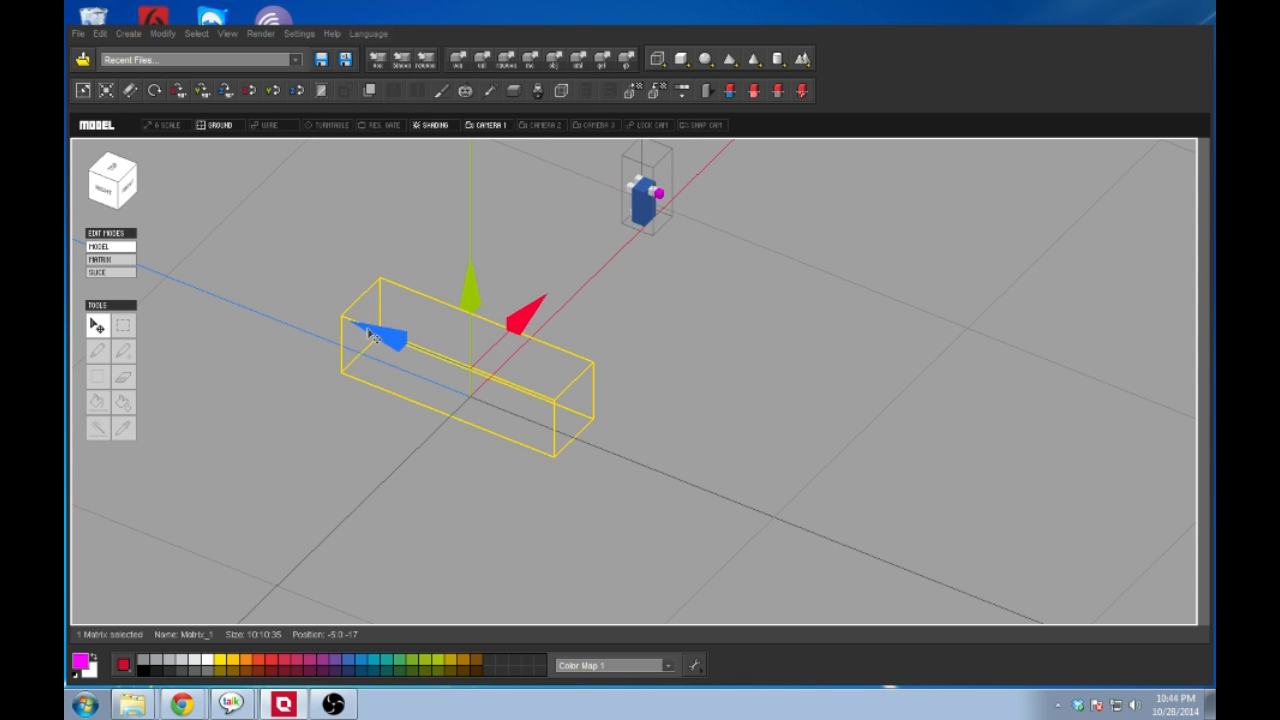
# Step: Nudge the new empty matrix along the blue axis to position -5:0:-16
pyautogui.moveTo(395, 345)
pyautogui.mouseDown()
pyautogui.moveTo(322, 313)
pyautogui.moveTo(449, 359)
pyautogui.moveTo(395, 345)
pyautogui.moveTo(400, 354)
pyautogui.mouseUp()
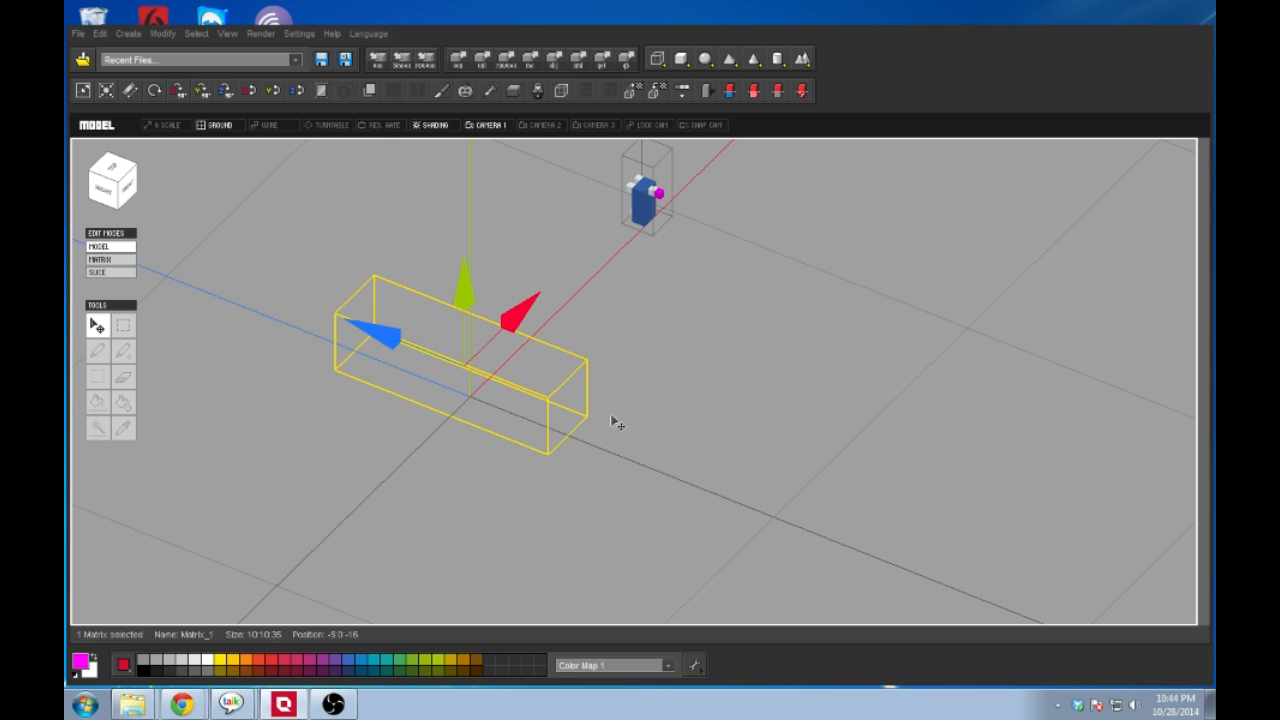
pyautogui.moveTo(634, 427)
pyautogui.mouseDown(button='right')
pyautogui.moveTo(611, 387)
pyautogui.moveTo(614, 414)
pyautogui.mouseUp(button='right')
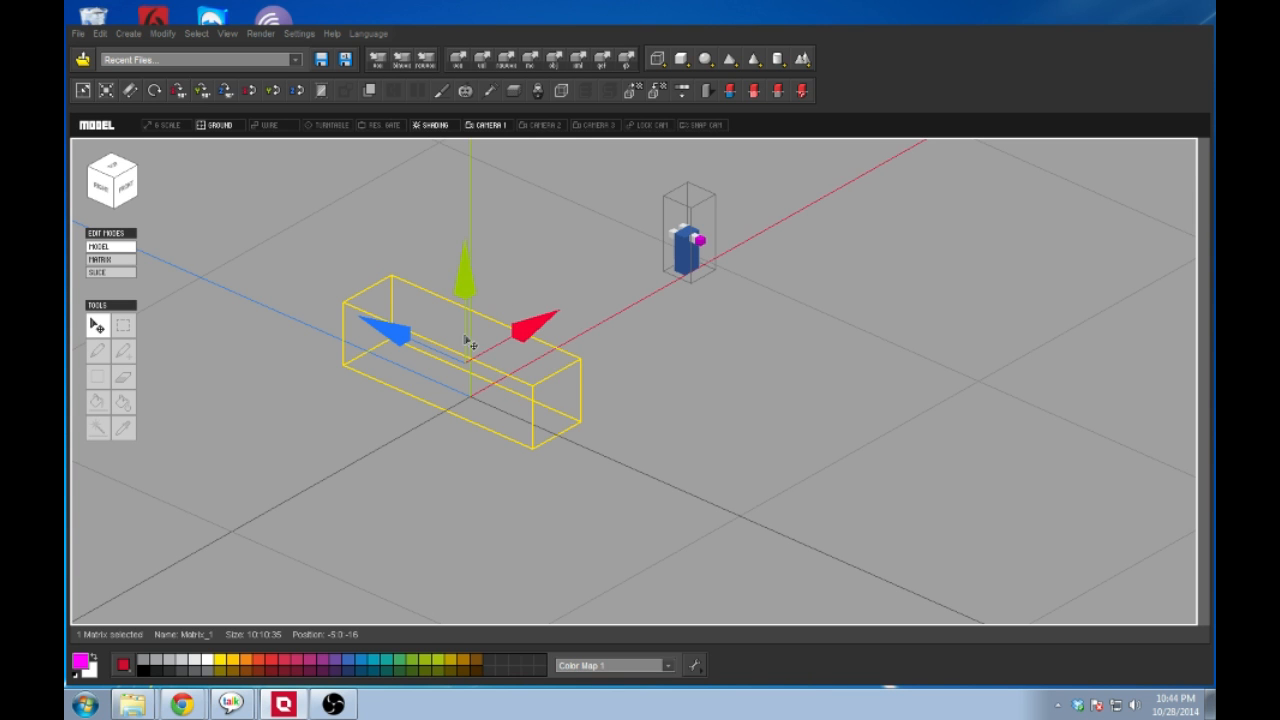
pyautogui.moveTo(405, 338)
pyautogui.mouseDown()
pyautogui.moveTo(378, 334)
pyautogui.moveTo(406, 350)
pyautogui.mouseUp()
# Step: Open front slice 1 of the new matrix and draw one blue cube near its center
pyautogui.click(102, 259)
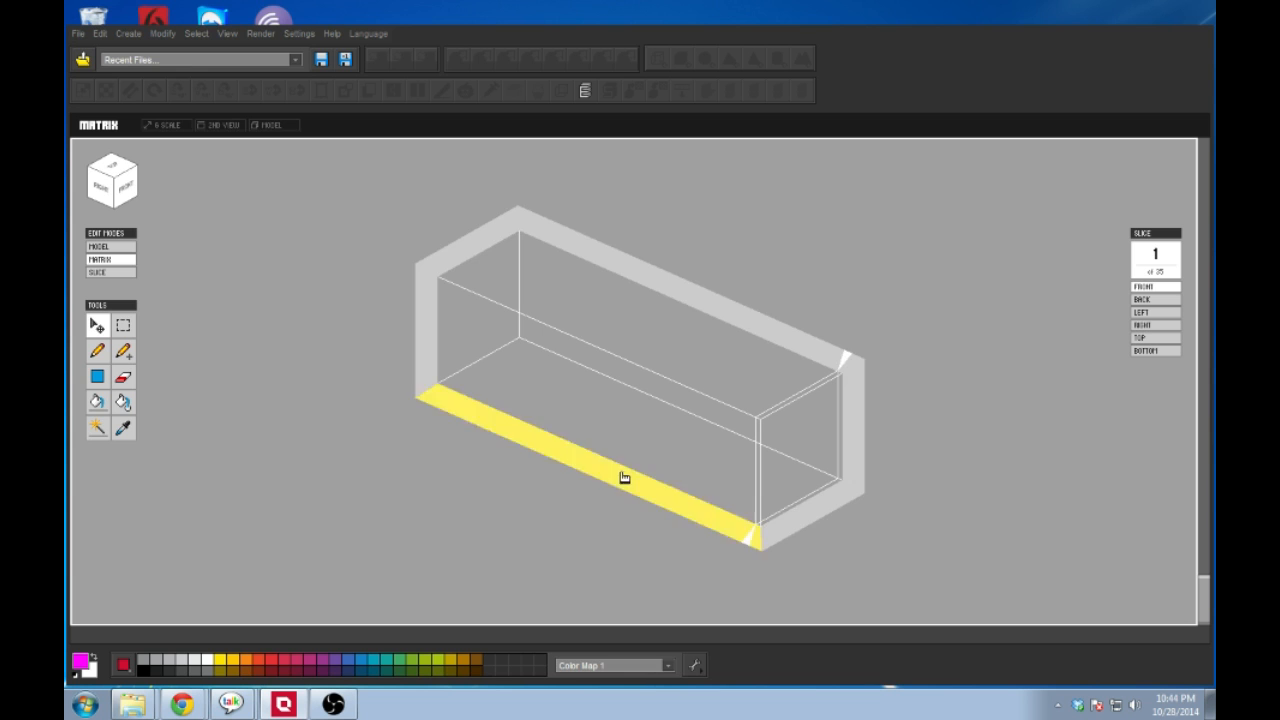
pyautogui.doubleClick(803, 447)
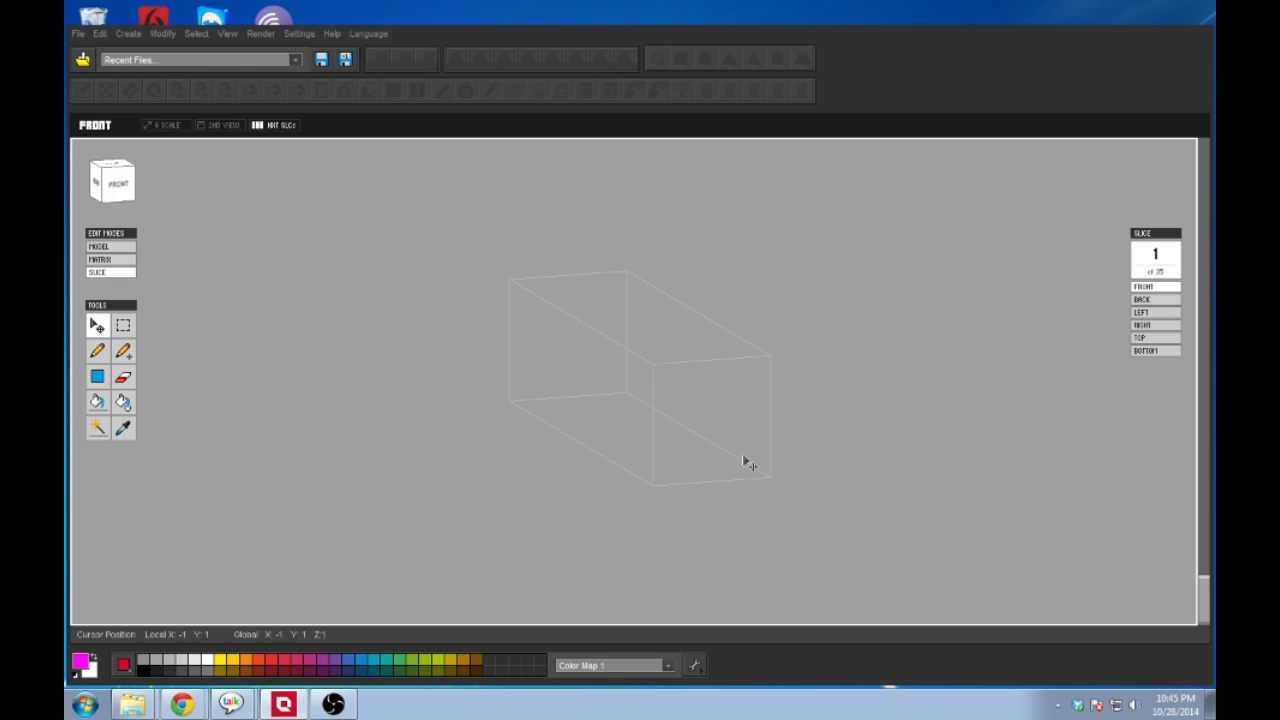
pyautogui.click(123, 352)
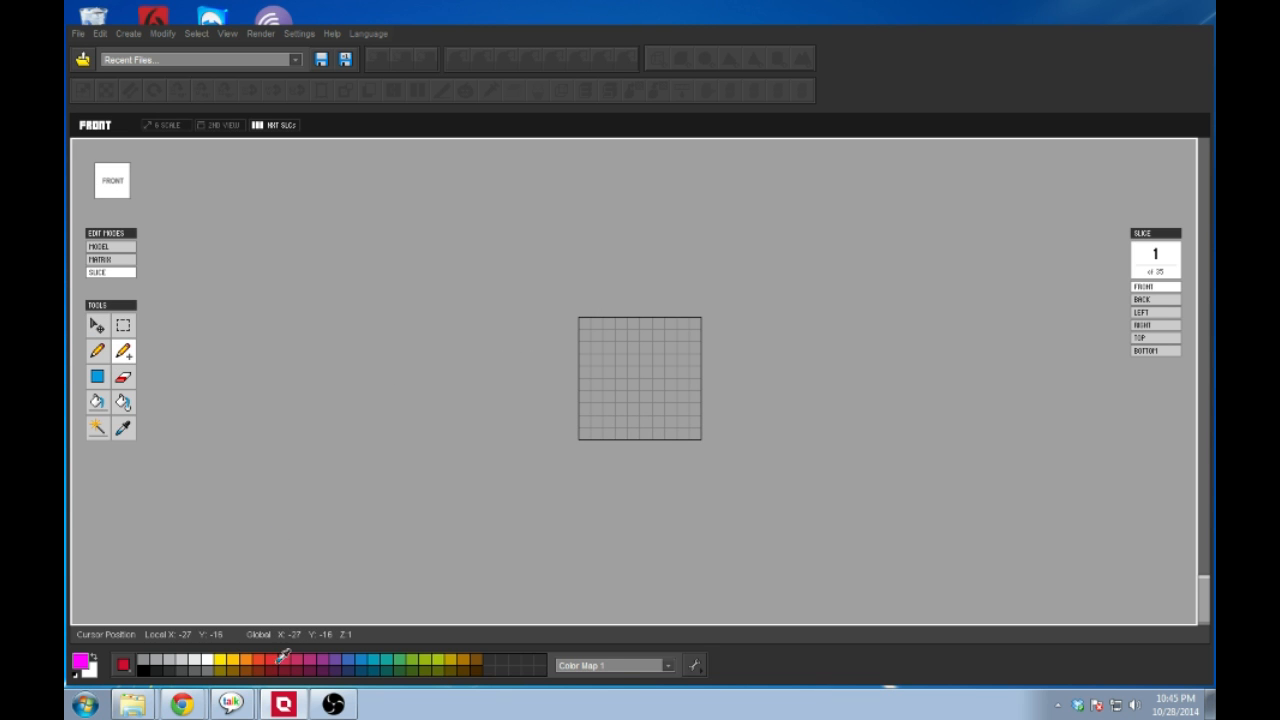
pyautogui.click(367, 658)
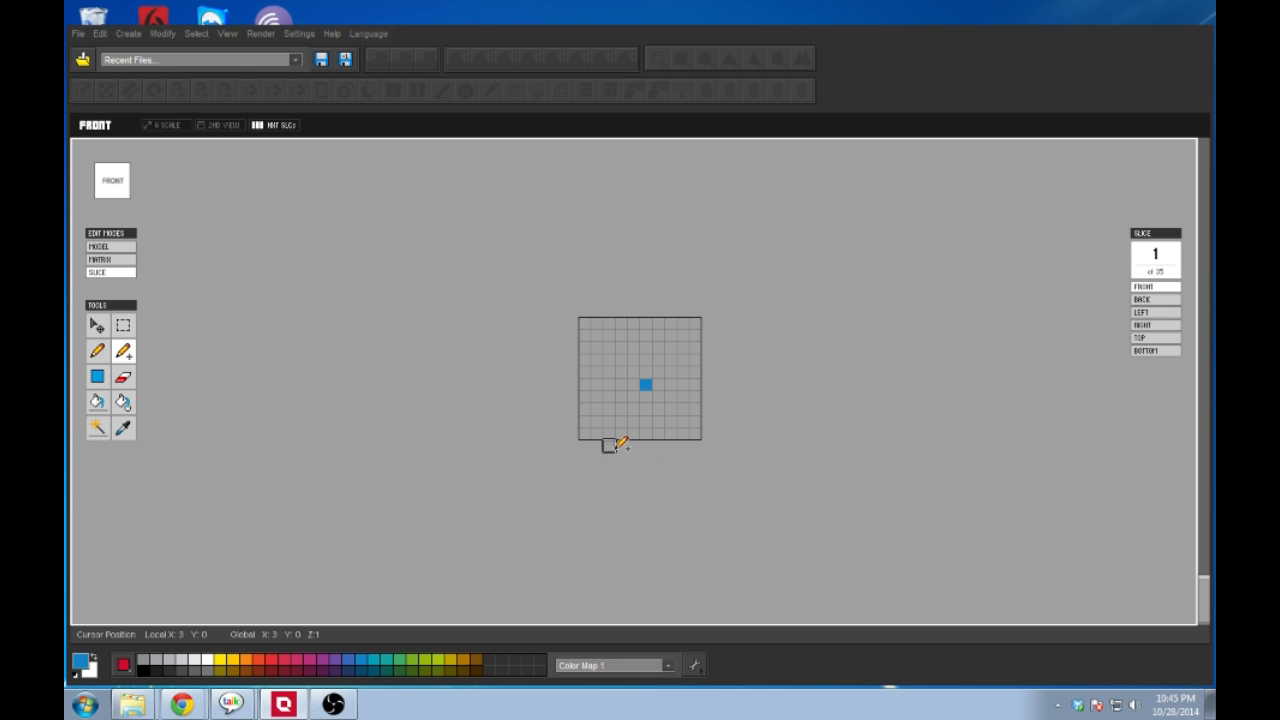
# Step: Return to matrix editing and add a second blue cube directly behind the first one
pyautogui.click(110, 260)
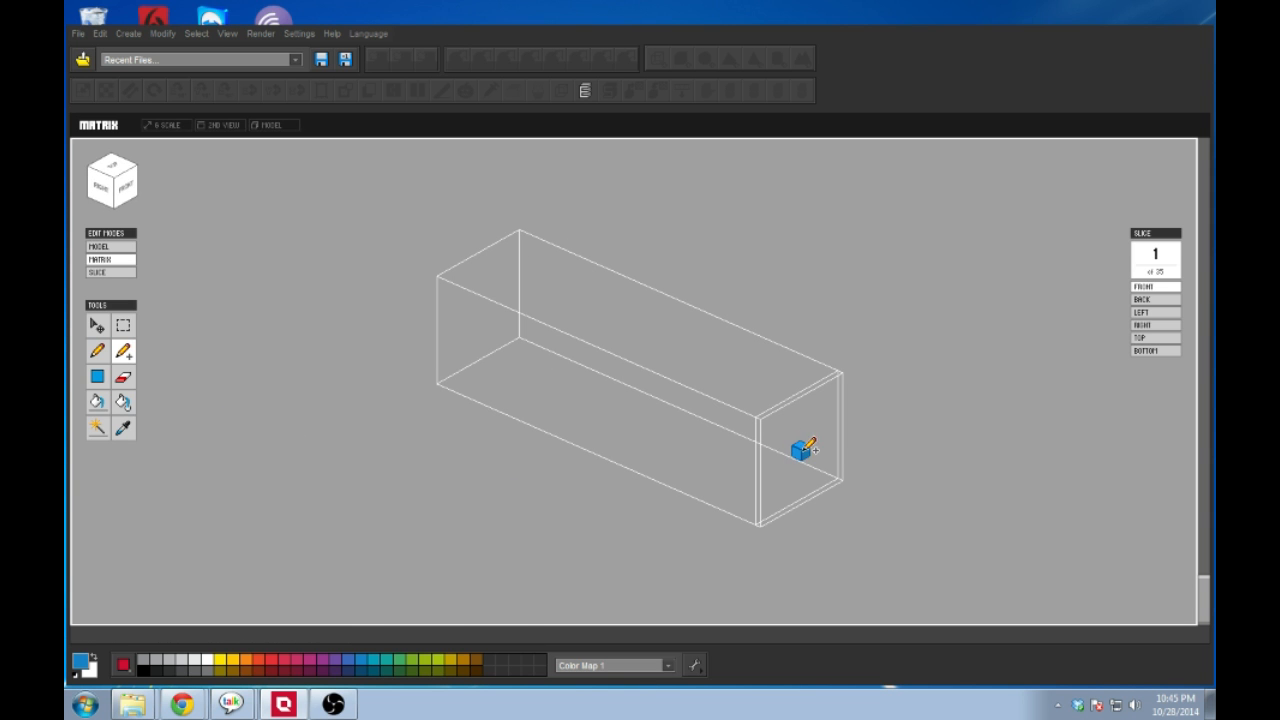
pyautogui.moveTo(723, 477)
pyautogui.mouseDown(button='right')
pyautogui.moveTo(896, 437)
pyautogui.moveTo(880, 446)
pyautogui.moveTo(871, 426)
pyautogui.mouseUp(button='right')
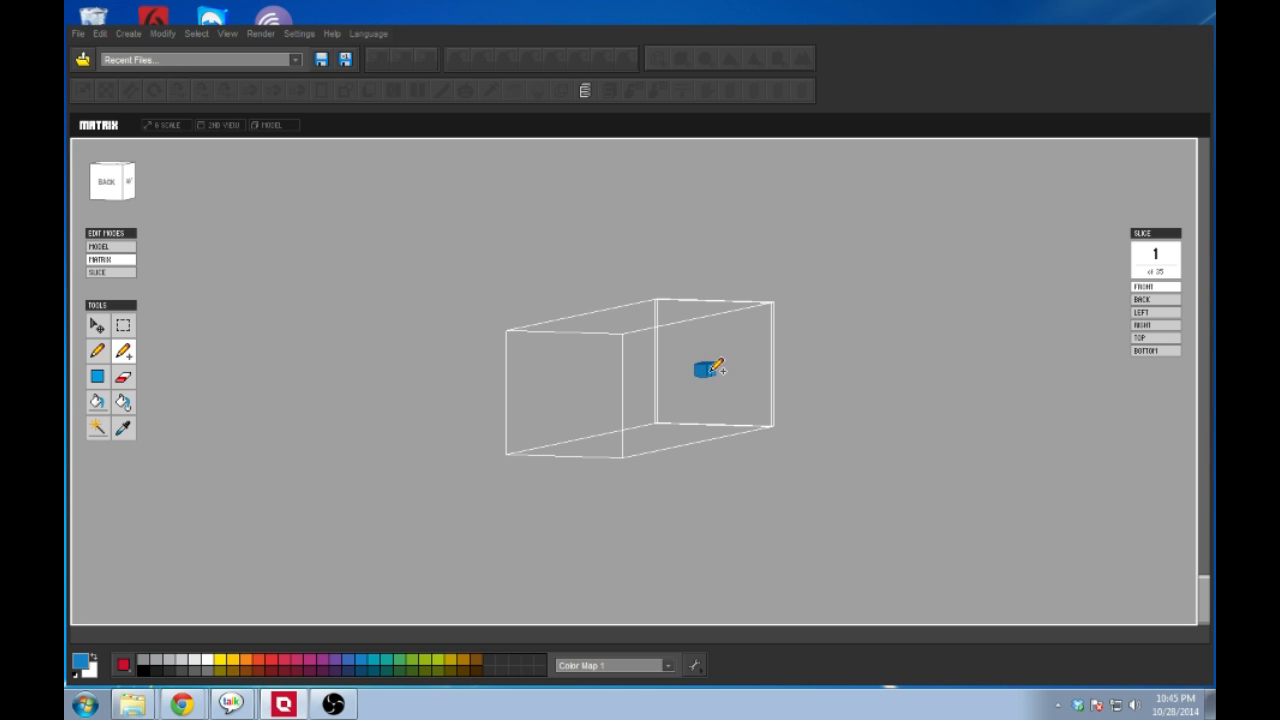
pyautogui.moveTo(732, 406)
pyautogui.mouseDown(button='right')
pyautogui.moveTo(663, 480)
pyautogui.moveTo(594, 474)
pyautogui.moveTo(591, 454)
pyautogui.mouseUp(button='right')
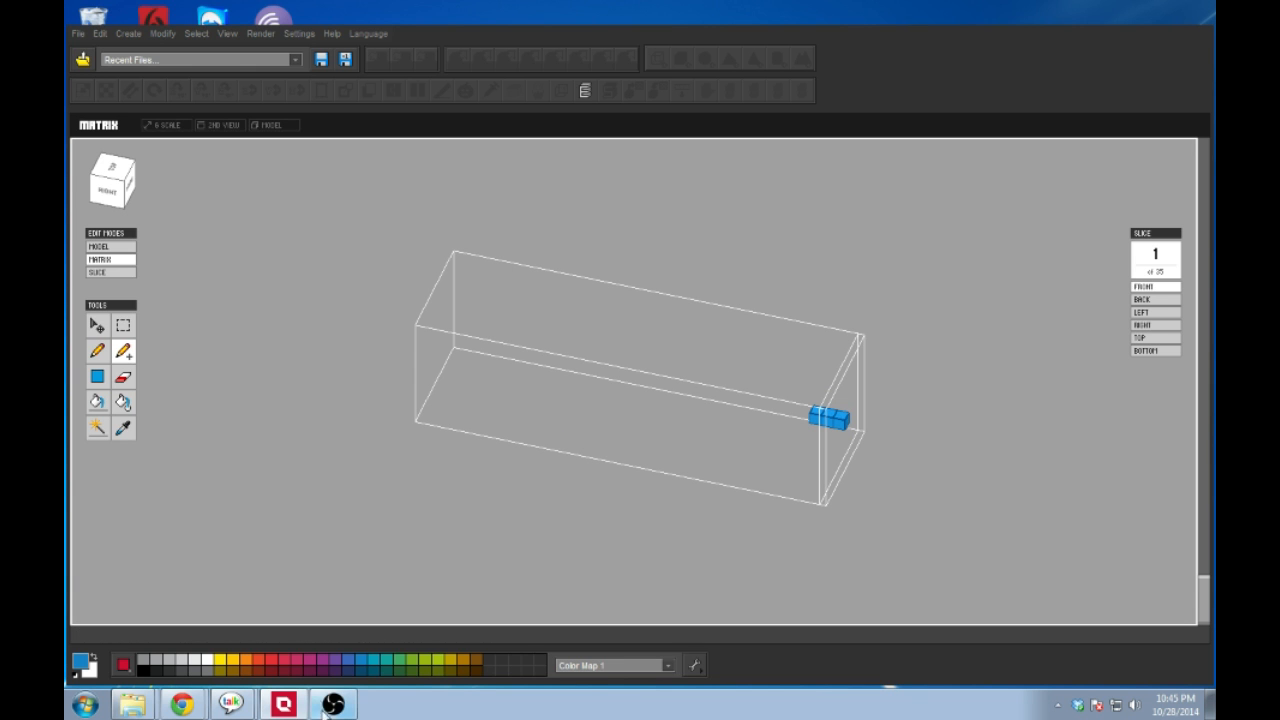
# Step: Choose green from the palette and add green cubes around the four sides of the front blue cube
pyautogui.click(405, 657)
pyautogui.moveTo(837, 417); pyautogui.dragTo(649, 250, button='right')
pyautogui.click(629, 267)
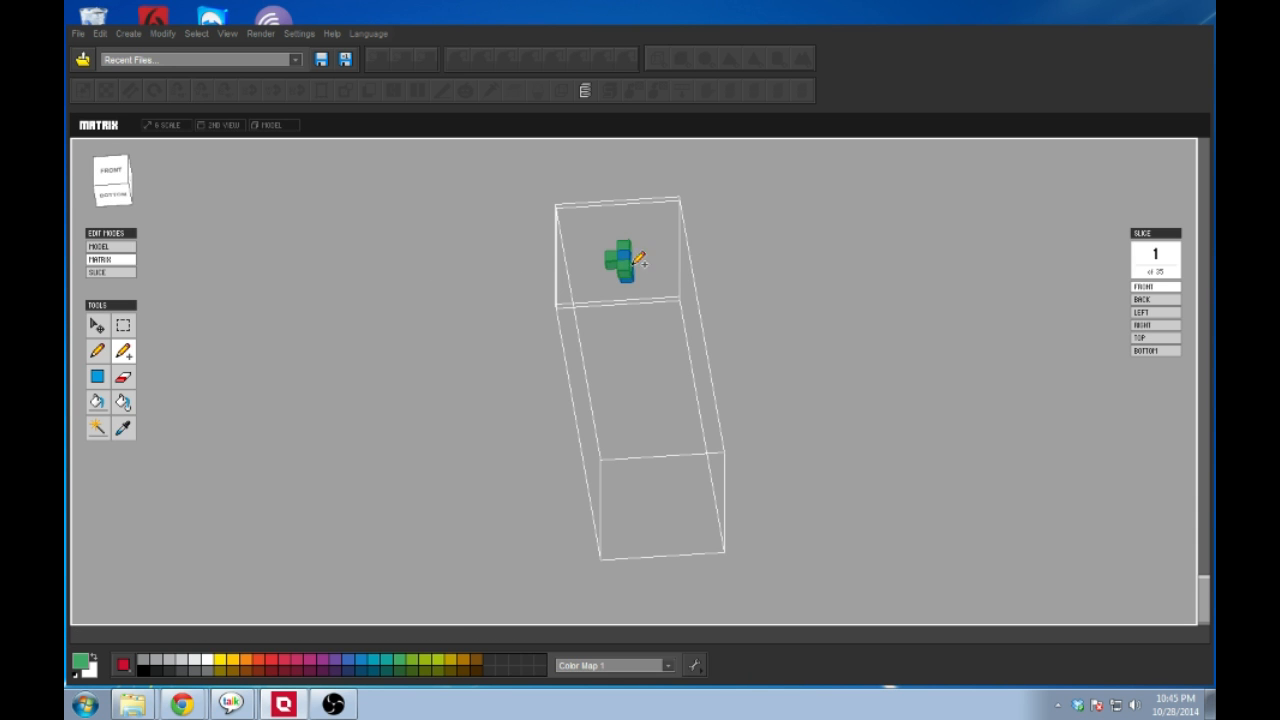
pyautogui.moveTo(657, 321)
pyautogui.mouseDown(button='right')
pyautogui.moveTo(601, 386)
pyautogui.moveTo(540, 388)
pyautogui.mouseUp(button='right')
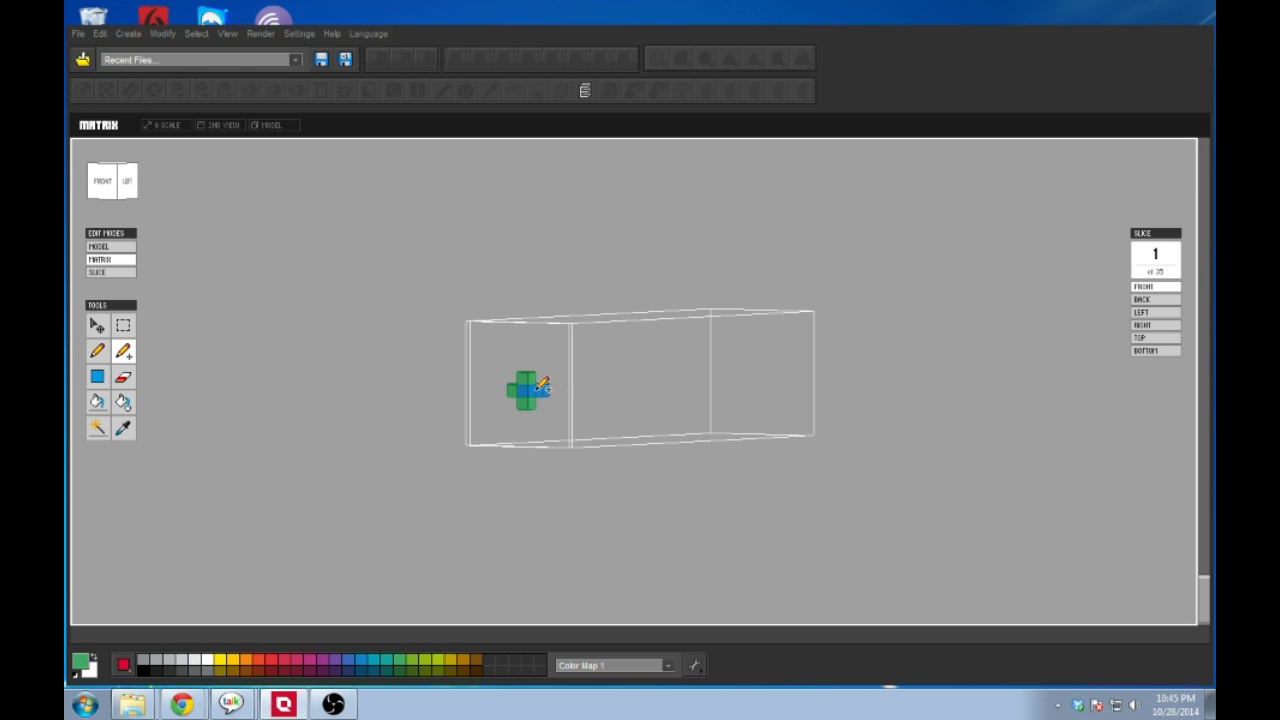
pyautogui.moveTo(460, 349); pyautogui.dragTo(738, 422, button='right')
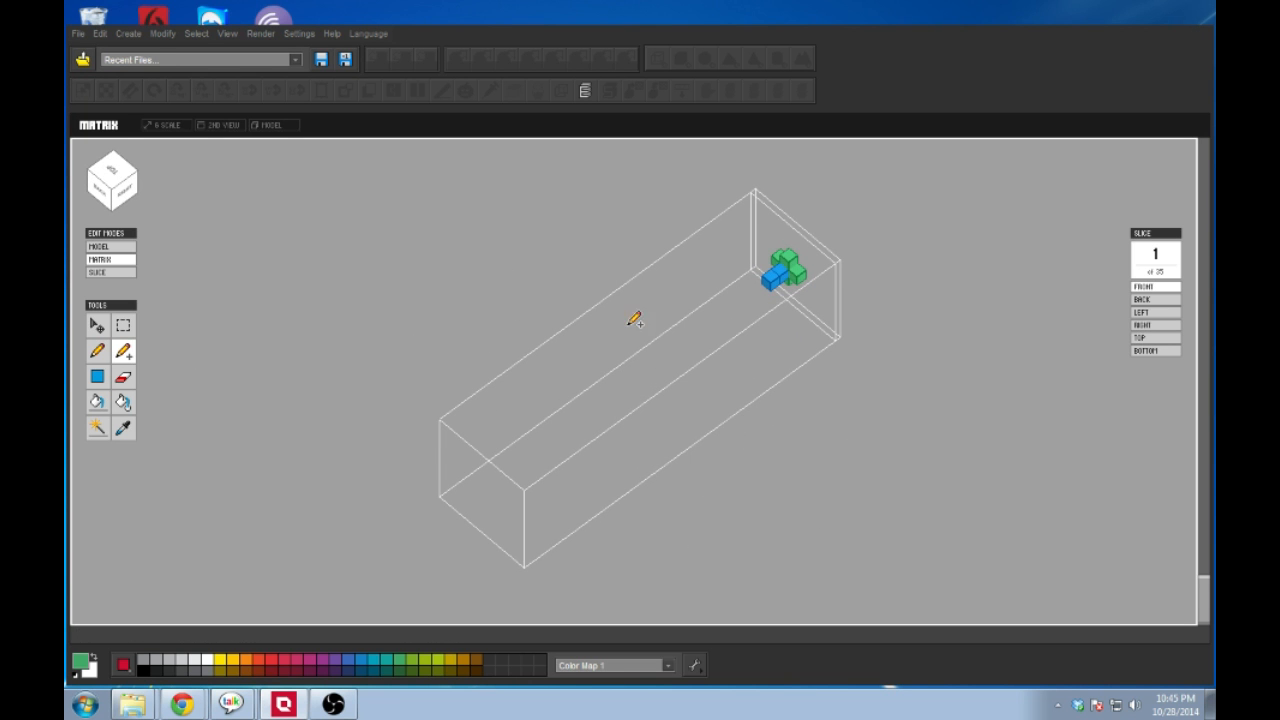
# Step: Sample the blue from the existing cubes and extend the blue row to five cubes behind the green cross
pyautogui.click(123, 427)
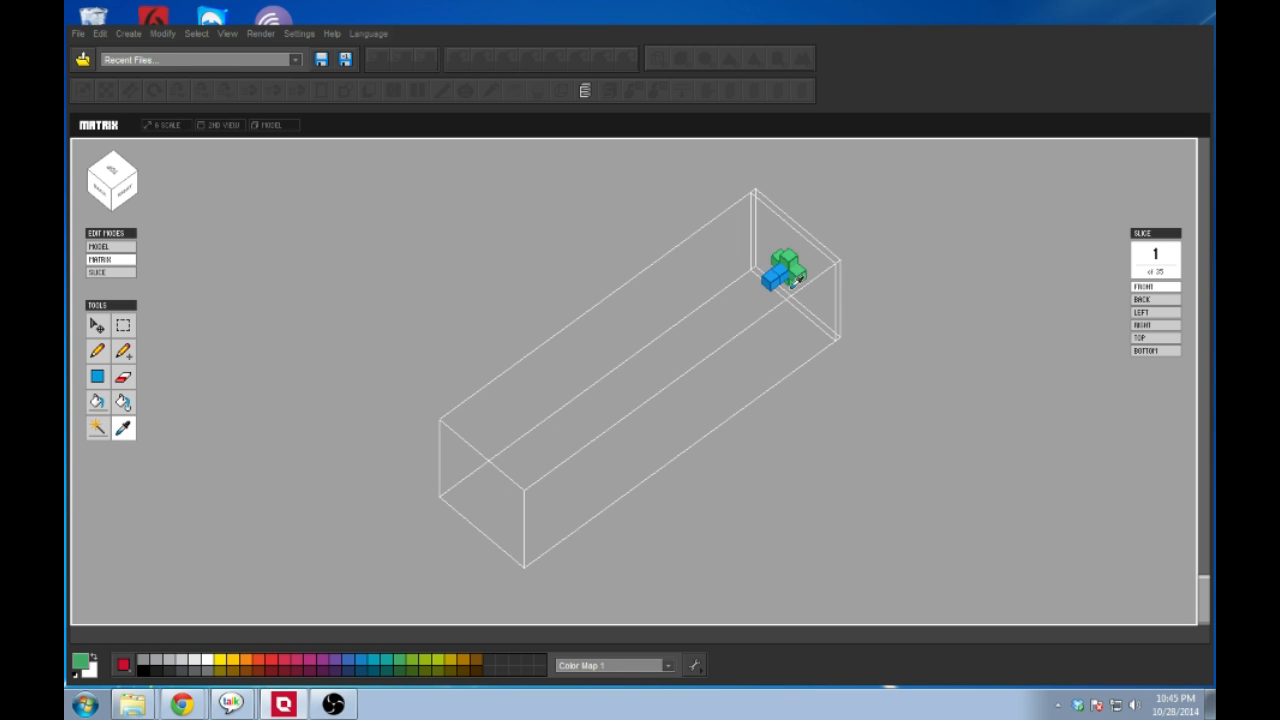
pyautogui.click(777, 274)
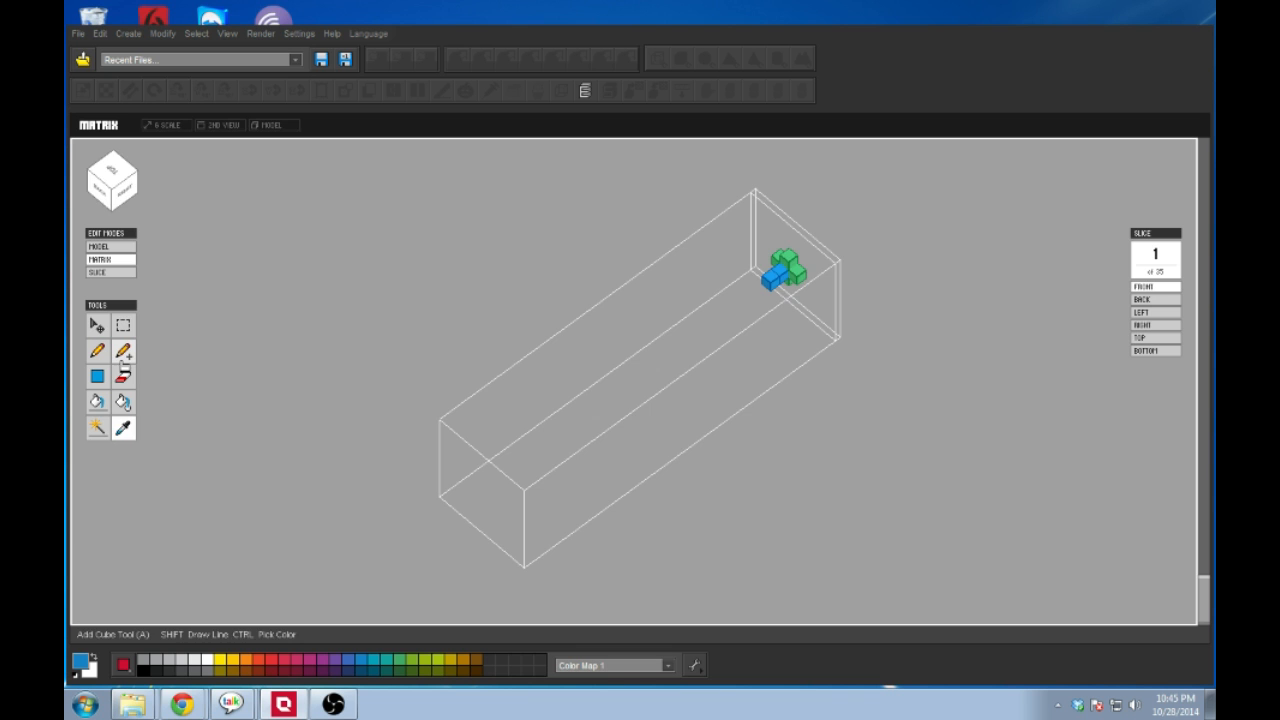
pyautogui.moveTo(175, 426)
pyautogui.mouseDown(button='right')
pyautogui.moveTo(366, 371)
pyautogui.moveTo(329, 360)
pyautogui.moveTo(392, 362)
pyautogui.mouseUp(button='right')
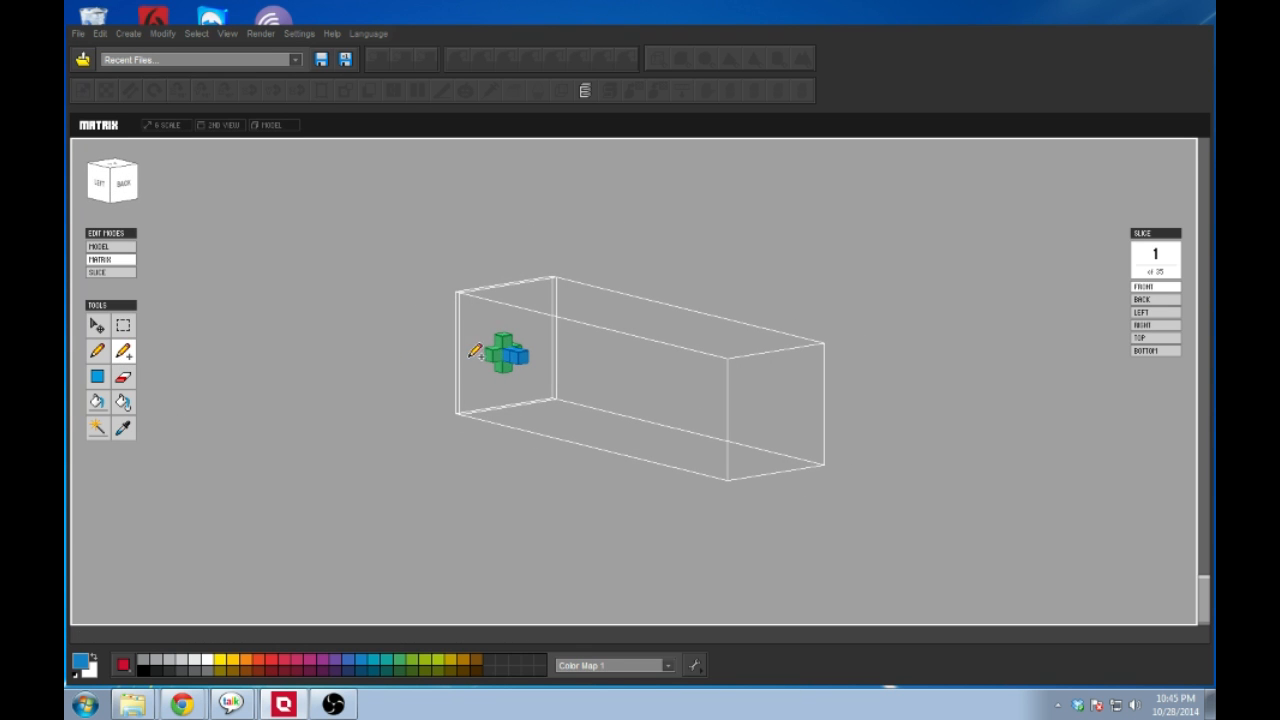
pyautogui.moveTo(531, 357); pyautogui.dragTo(545, 361)
pyautogui.moveTo(435, 347); pyautogui.dragTo(257, 343, button='right')
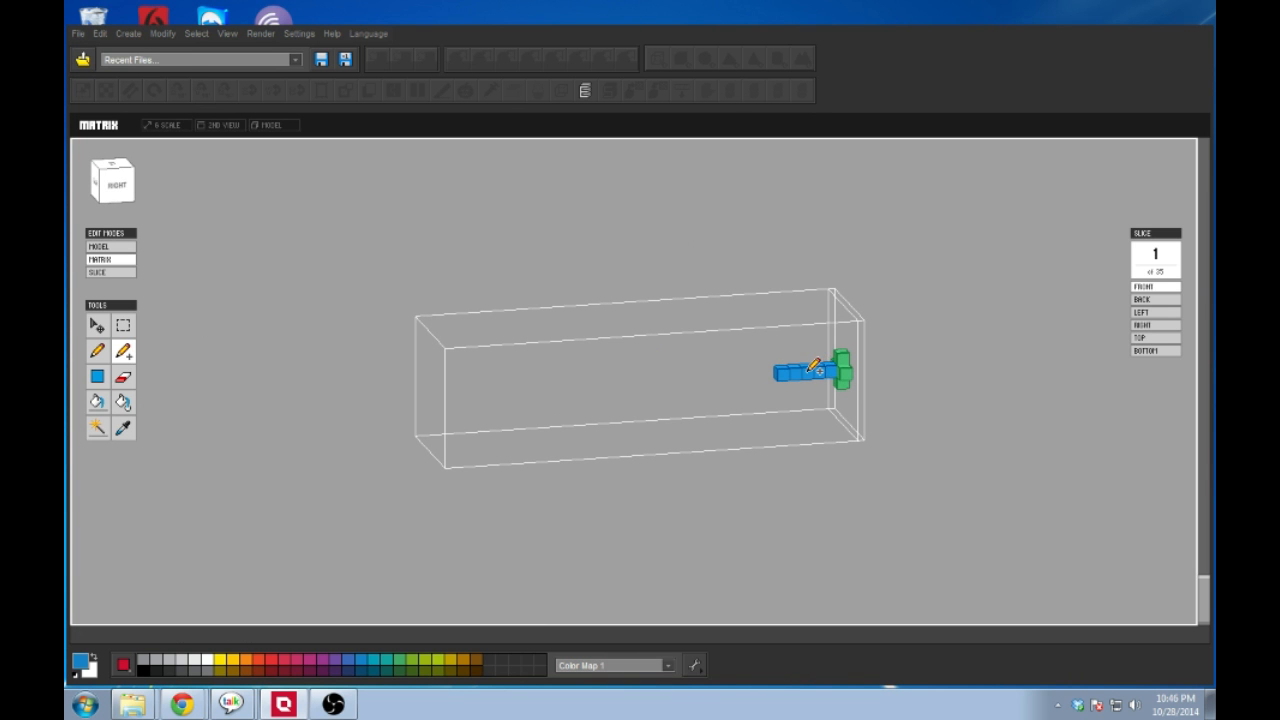
# Step: Set the drawing color to magenta with R 255, G 0, B 255 and recolor the middle cube of the blue row
pyautogui.click(123, 428)
pyautogui.click(82, 665)
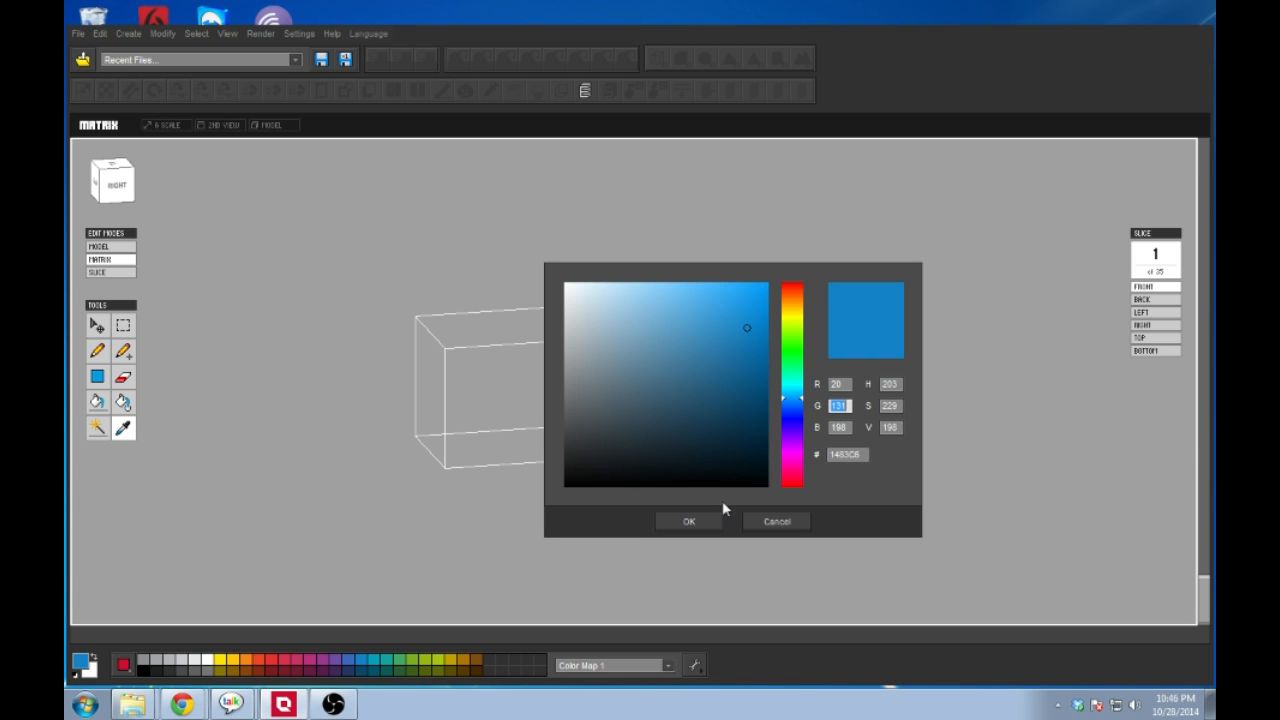
pyautogui.click(840, 384)
pyautogui.write('255')
pyautogui.click(838, 405)
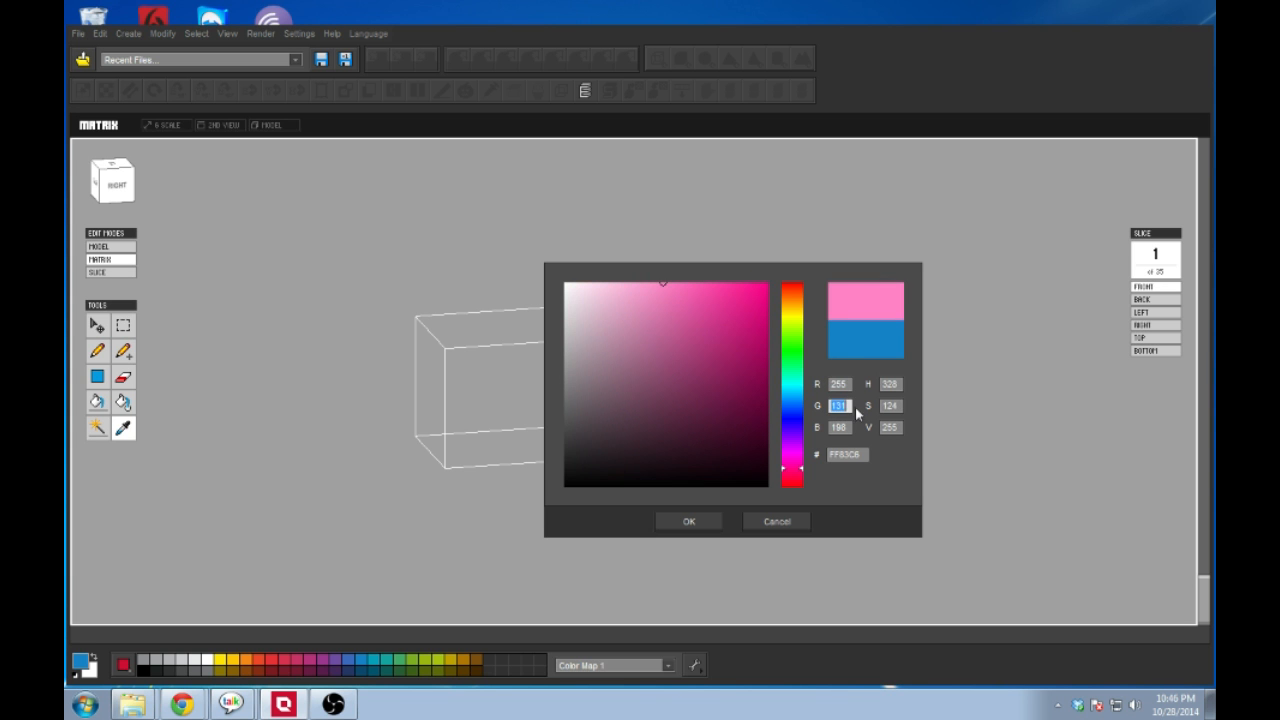
pyautogui.write('0')
pyautogui.click(848, 427)
pyautogui.write('255')
pyautogui.click(689, 521)
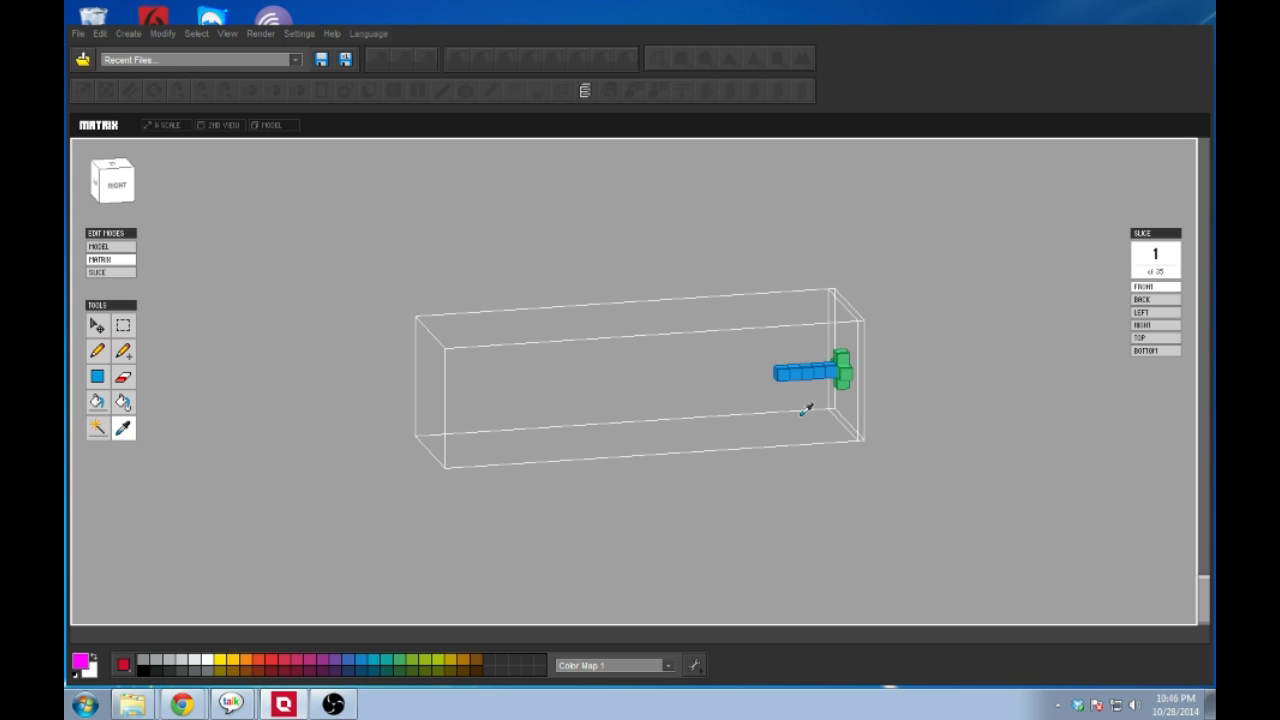
pyautogui.click(97, 354)
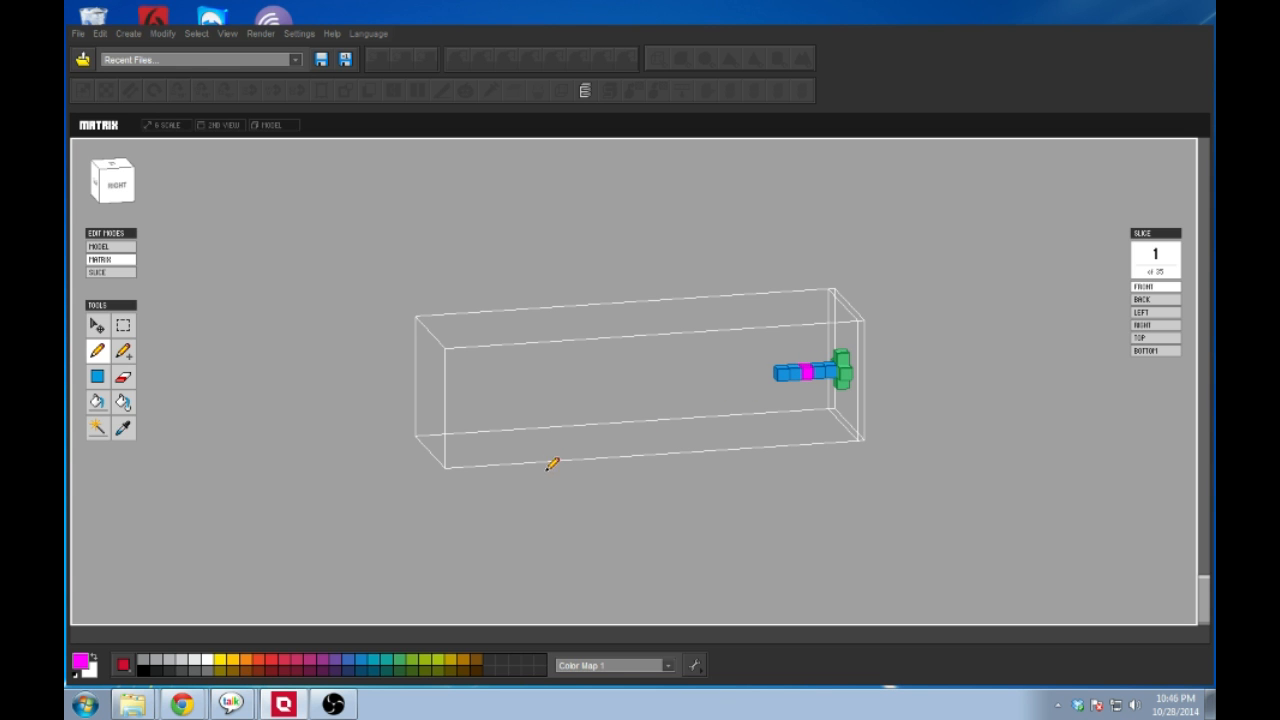
# Step: Choose blue from the palette and add extra blue cubes on top of and beside the row around the magenta cube
pyautogui.click(123, 350)
pyautogui.click(362, 660)
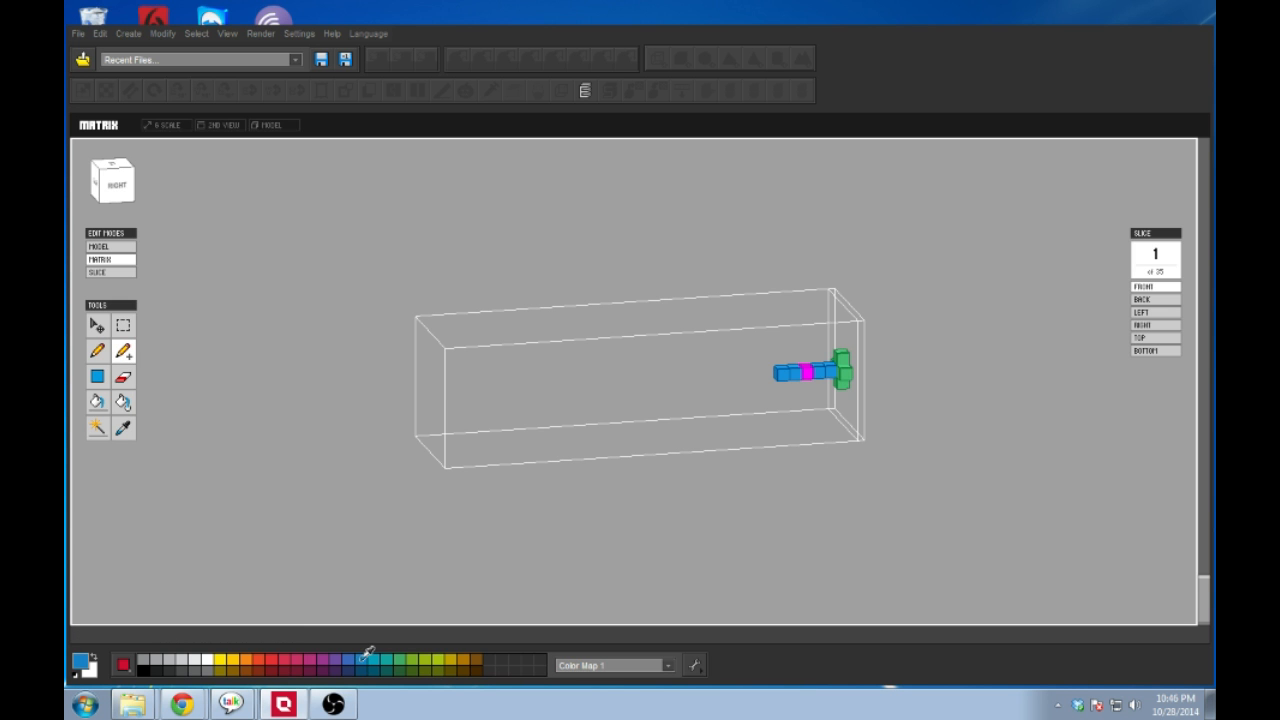
pyautogui.moveTo(815, 448)
pyautogui.mouseDown(button='right')
pyautogui.moveTo(777, 537)
pyautogui.moveTo(786, 434)
pyautogui.moveTo(805, 405)
pyautogui.mouseUp(button='right')
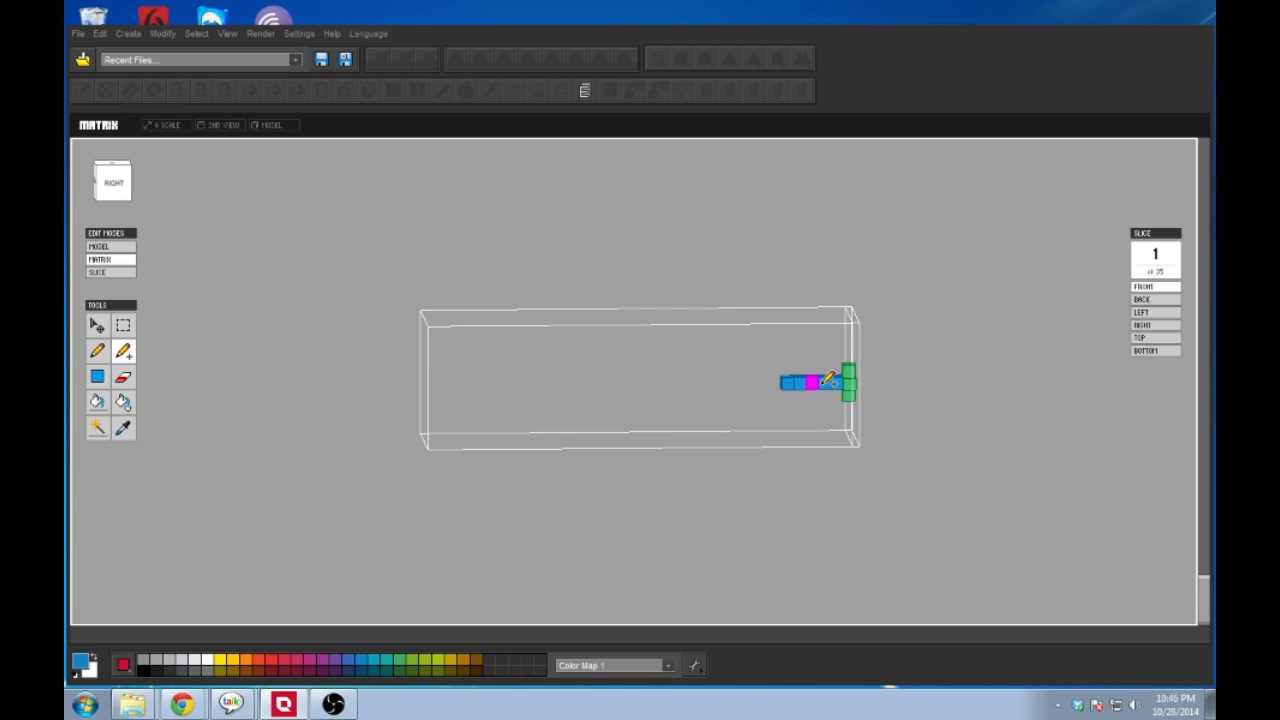
pyautogui.moveTo(754, 355)
pyautogui.mouseDown(button='right')
pyautogui.moveTo(749, 477)
pyautogui.moveTo(751, 421)
pyautogui.moveTo(787, 369)
pyautogui.mouseUp(button='right')
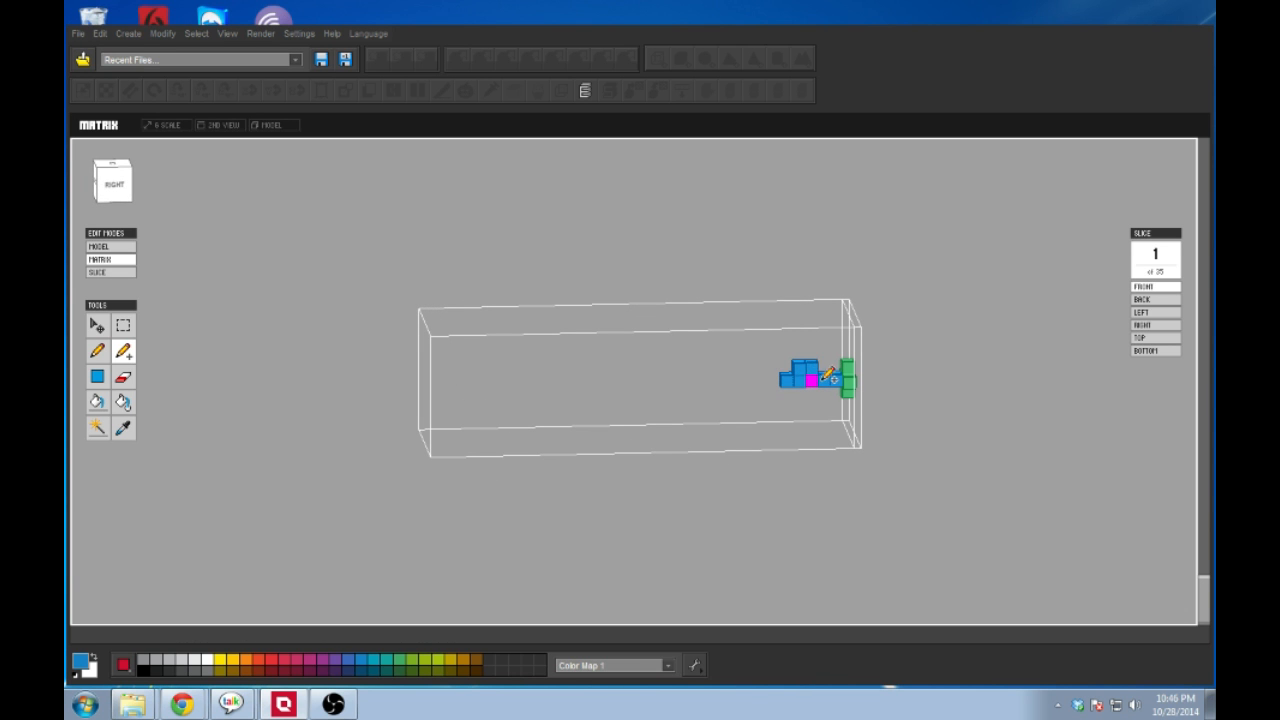
pyautogui.moveTo(783, 441)
pyautogui.mouseDown(button='right')
pyautogui.moveTo(766, 426)
pyautogui.moveTo(760, 477)
pyautogui.moveTo(774, 303)
pyautogui.moveTo(763, 411)
pyautogui.mouseUp(button='right')
# Step: Erase the extra blue cubes around the row, keeping the straight row with its magenta cube
pyautogui.click(123, 376)
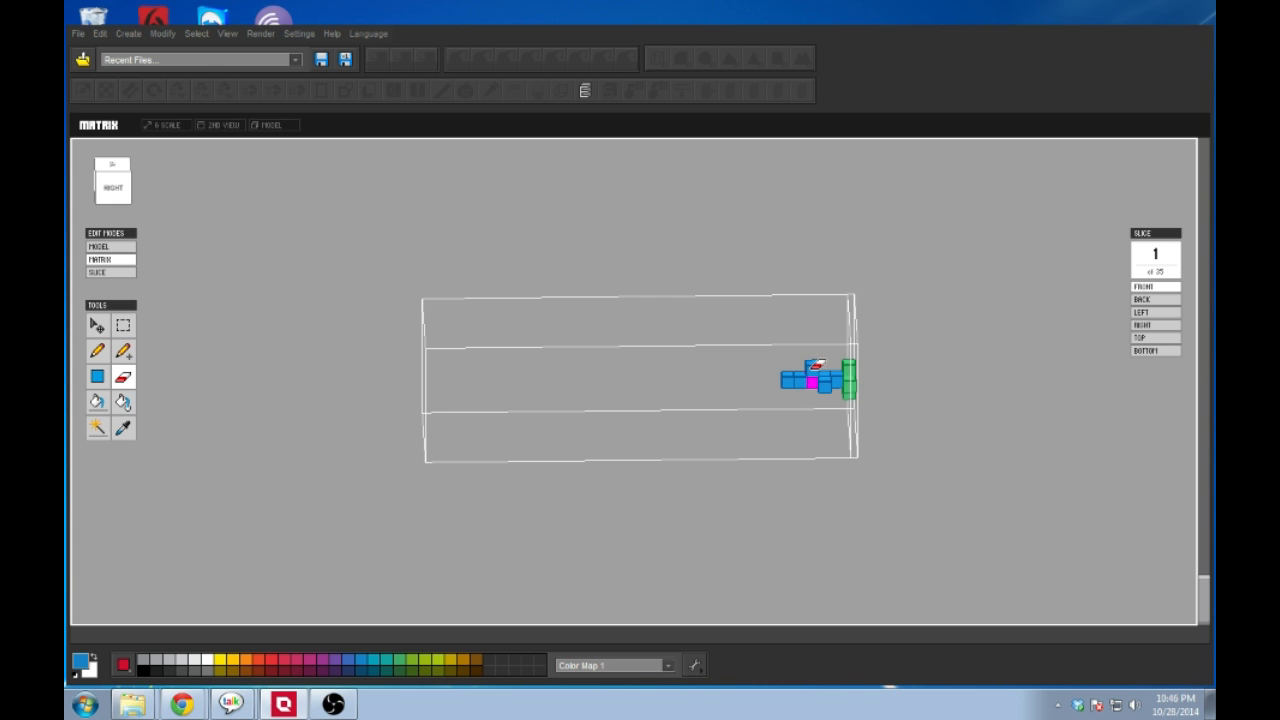
pyautogui.moveTo(557, 402)
pyautogui.mouseDown(button='right')
pyautogui.moveTo(623, 369)
pyautogui.moveTo(560, 466)
pyautogui.moveTo(580, 377)
pyautogui.moveTo(660, 386)
pyautogui.moveTo(677, 443)
pyautogui.moveTo(790, 403)
pyautogui.mouseUp(button='right')
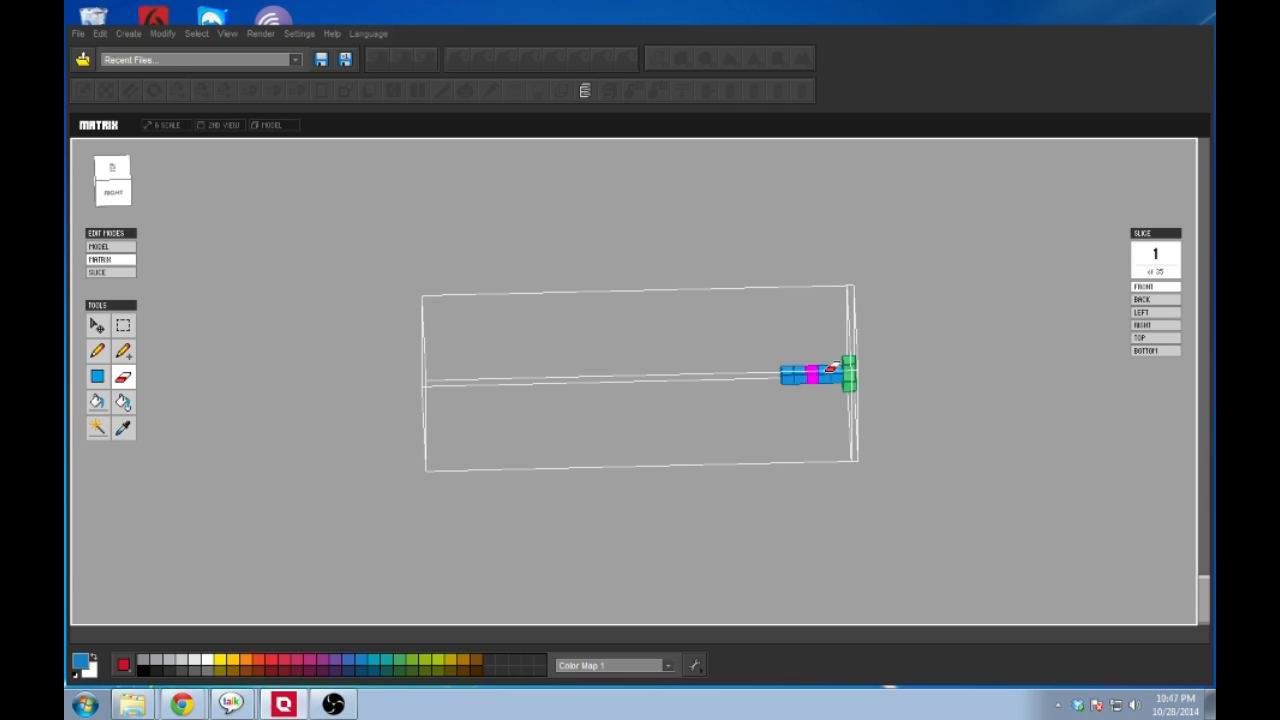
# Step: Choose green and add a guard of green cubes around the last blue cube at the row's free end
pyautogui.click(123, 350)
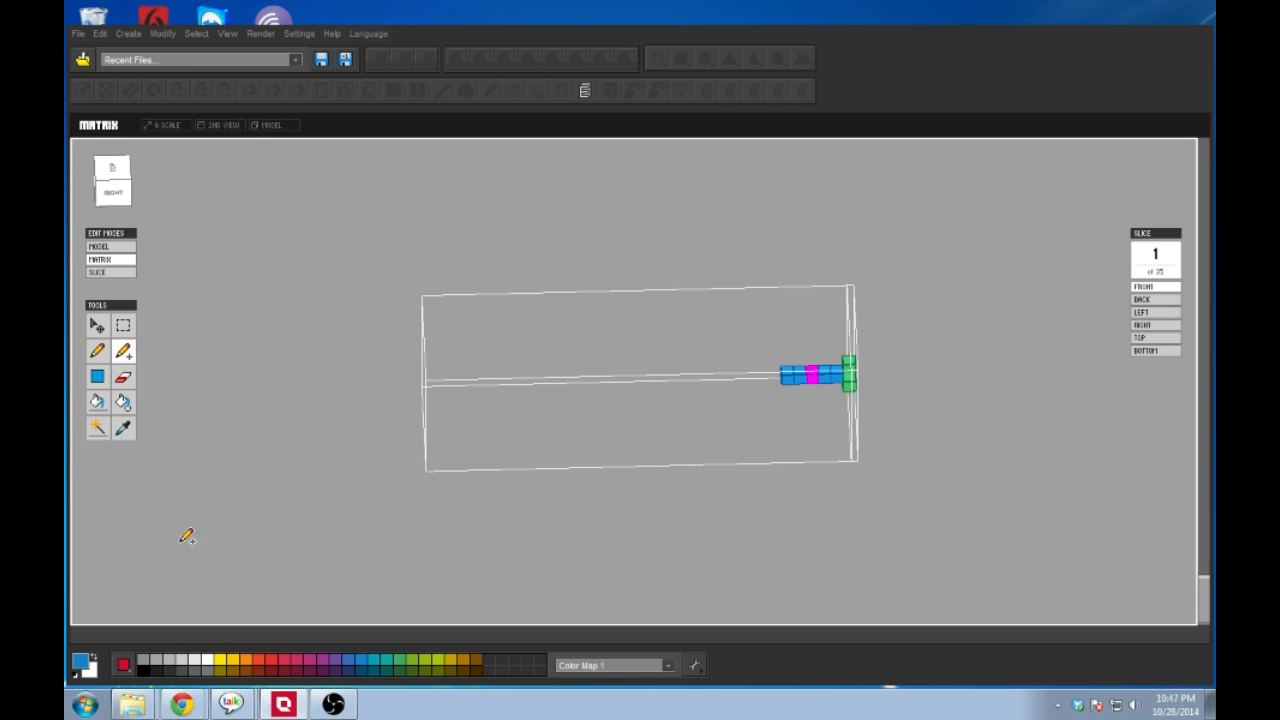
pyautogui.click(225, 658)
pyautogui.click(404, 656)
pyautogui.moveTo(585, 538)
pyautogui.mouseDown(button='right')
pyautogui.moveTo(597, 531)
pyautogui.moveTo(606, 417)
pyautogui.moveTo(620, 460)
pyautogui.moveTo(630, 455)
pyautogui.mouseUp(button='right')
pyautogui.moveTo(777, 371); pyautogui.dragTo(765, 400, button='right')
pyautogui.moveTo(788, 344); pyautogui.dragTo(800, 240, button='right')
pyautogui.moveTo(497, 363)
pyautogui.mouseDown(button='right')
pyautogui.moveTo(529, 380)
pyautogui.moveTo(525, 258)
pyautogui.moveTo(518, 290)
pyautogui.mouseUp(button='right')
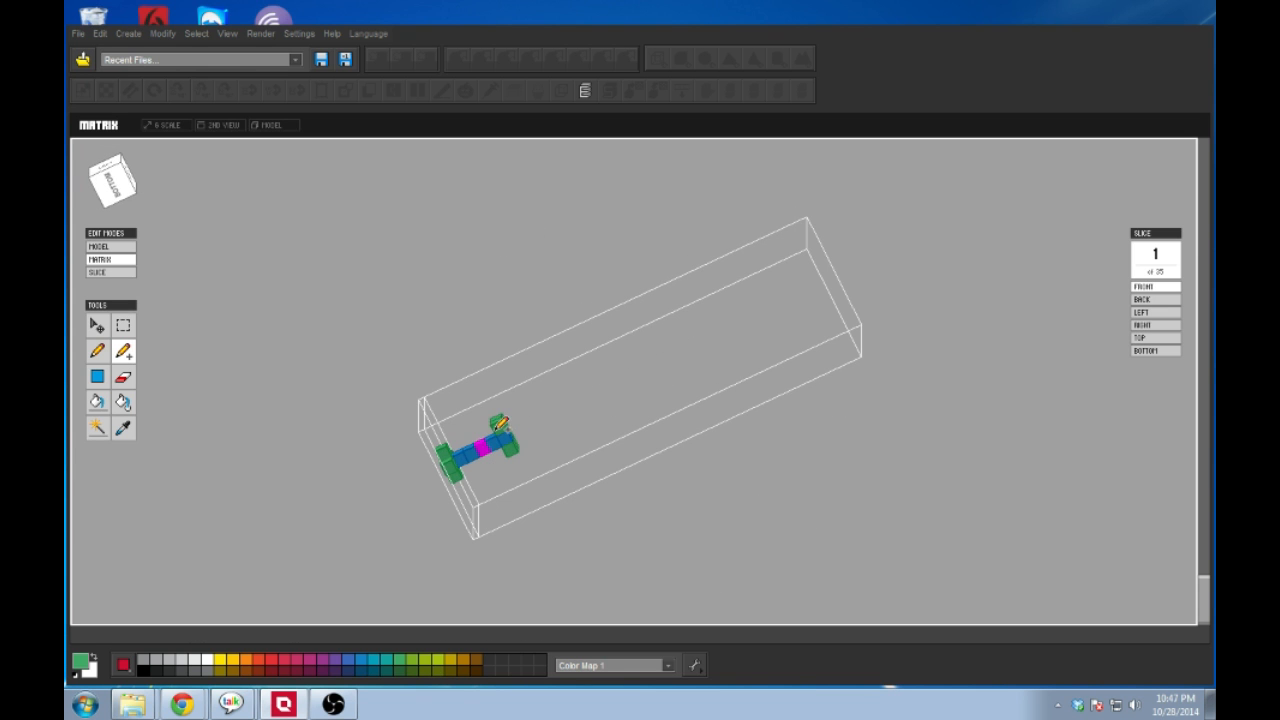
pyautogui.moveTo(523, 437); pyautogui.dragTo(486, 517, button='right')
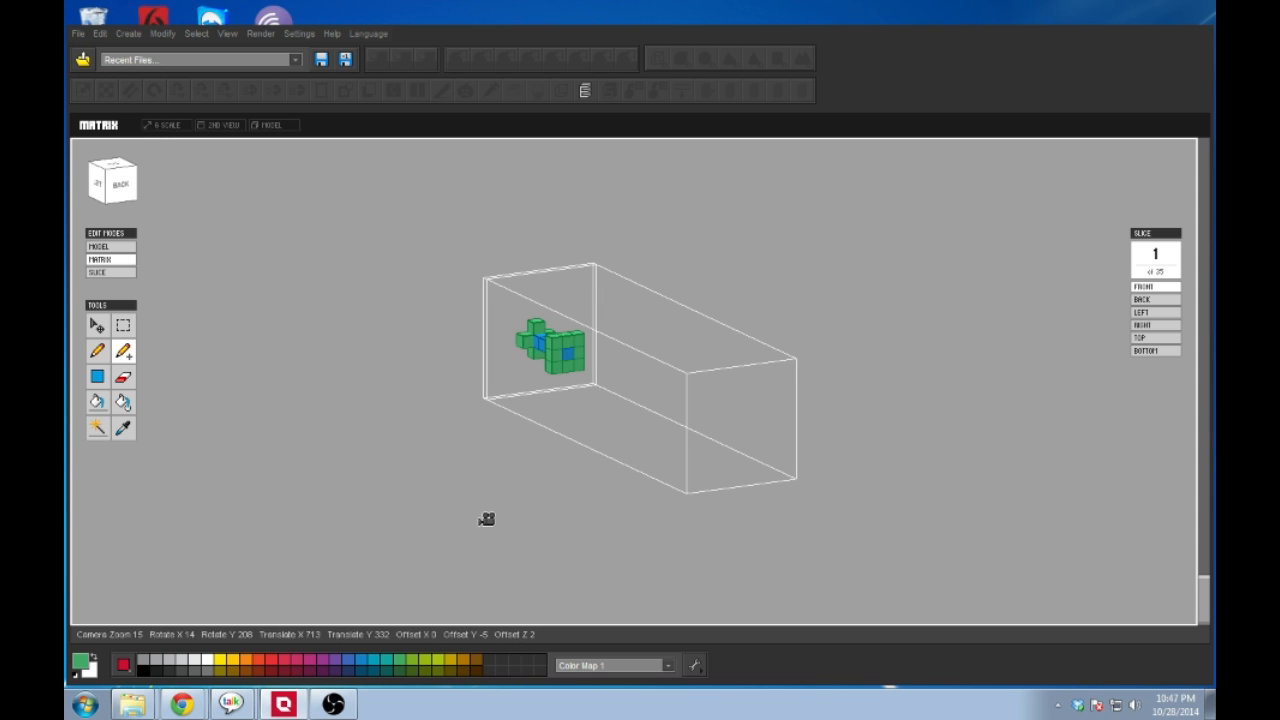
# Step: Choose white and extend a straight blade of about 18 white cubes from the end of the blue row
pyautogui.click(208, 661)
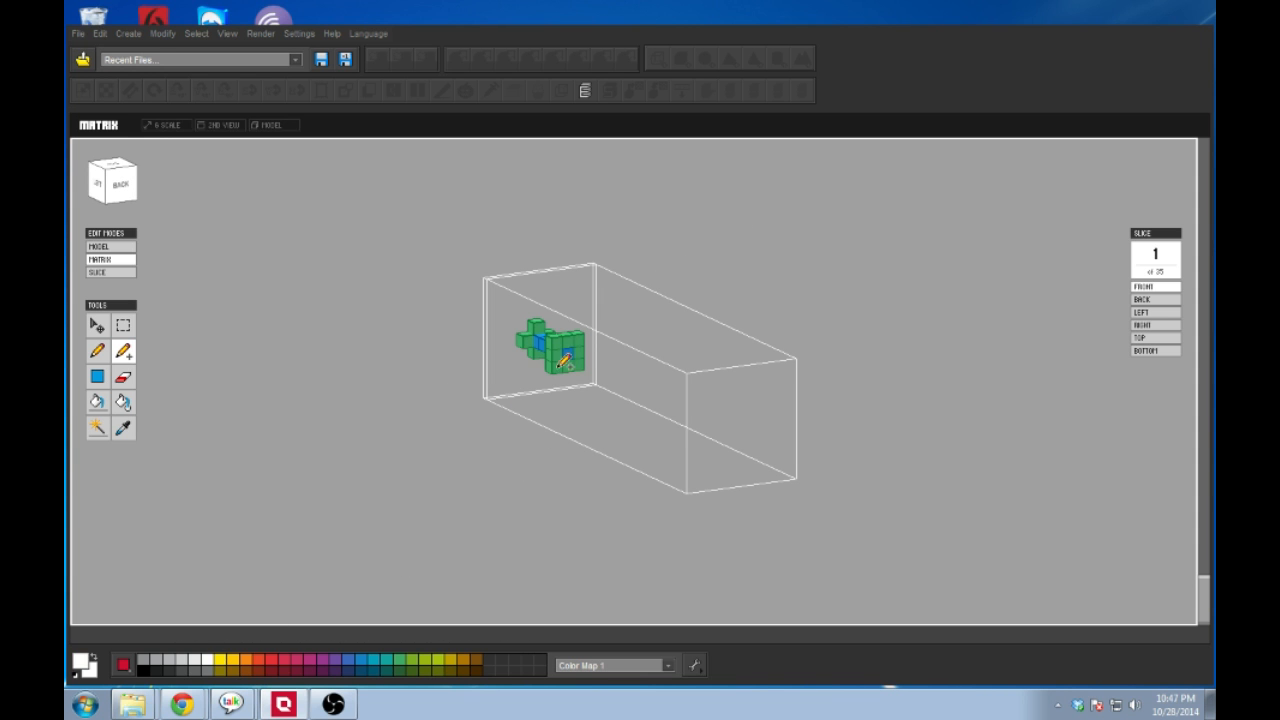
pyautogui.moveTo(576, 348); pyautogui.dragTo(681, 403)
pyautogui.moveTo(702, 421)
pyautogui.mouseDown(button='right')
pyautogui.moveTo(563, 397)
pyautogui.moveTo(514, 411)
pyautogui.moveTo(509, 477)
pyautogui.moveTo(502, 384)
pyautogui.moveTo(549, 380)
pyautogui.mouseUp(button='right')
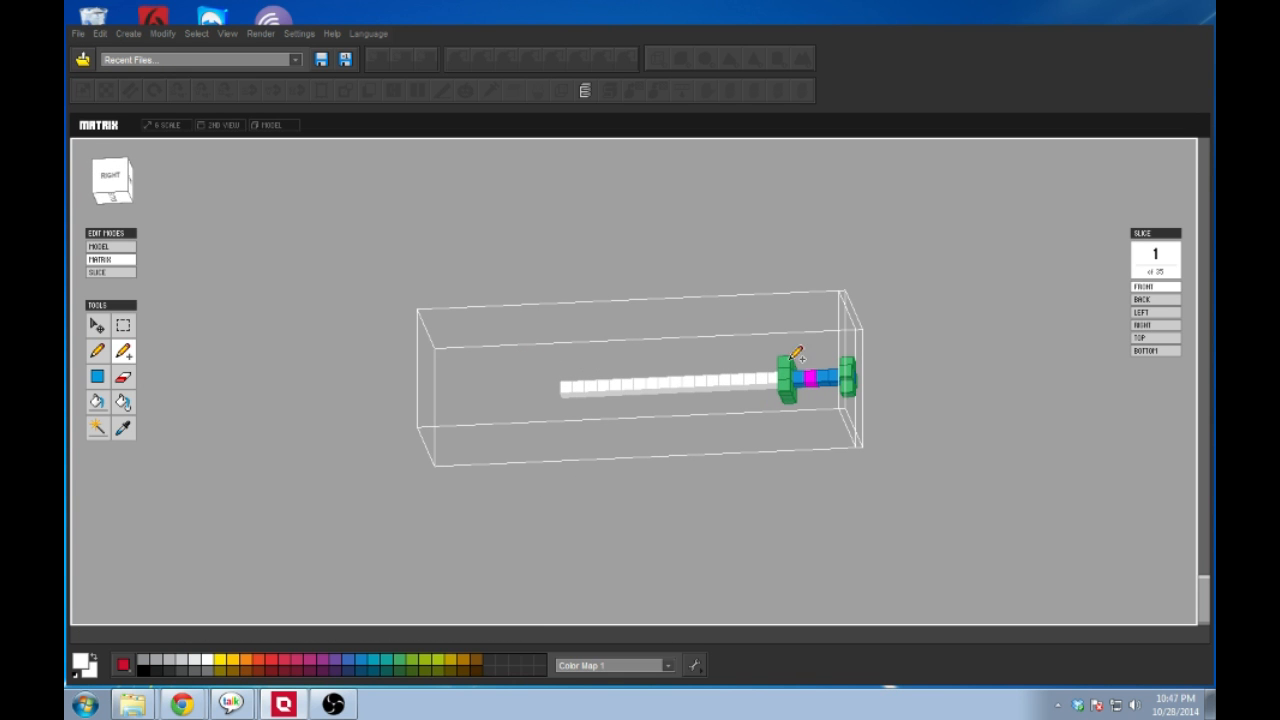
pyautogui.moveTo(654, 381); pyautogui.dragTo(647, 444, button='right')
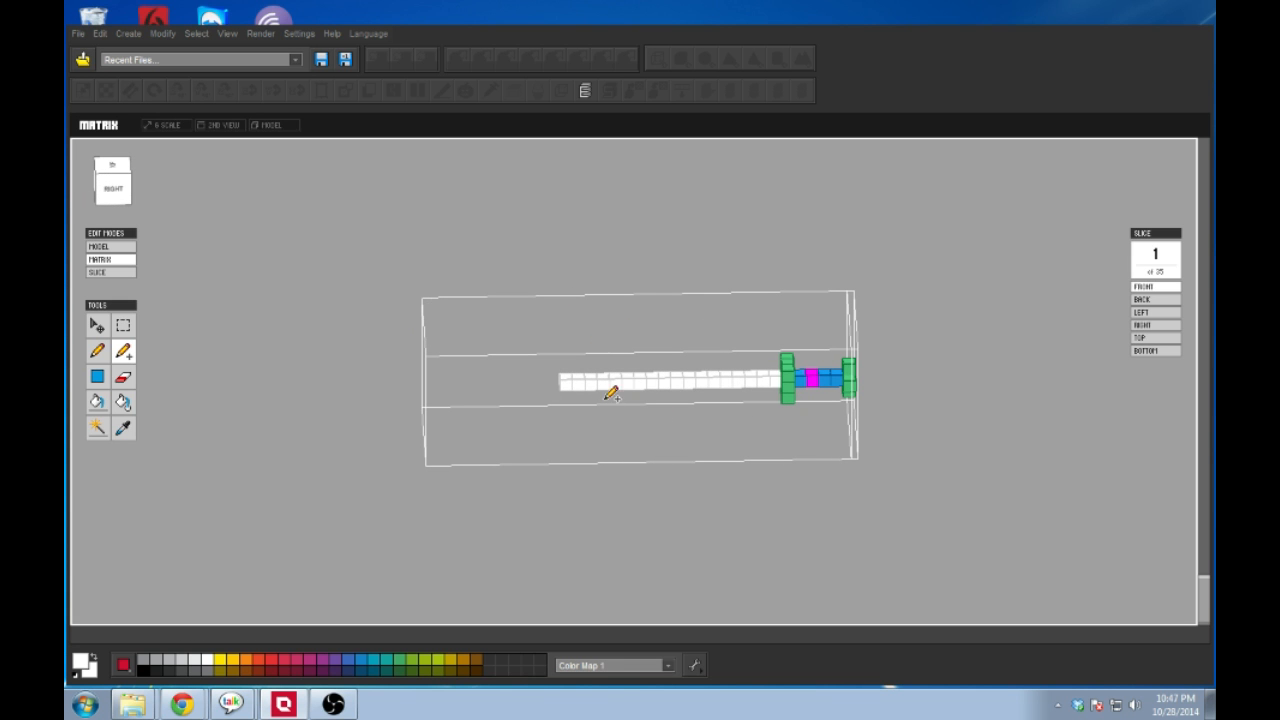
pyautogui.moveTo(870, 342); pyautogui.dragTo(834, 368, button='right')
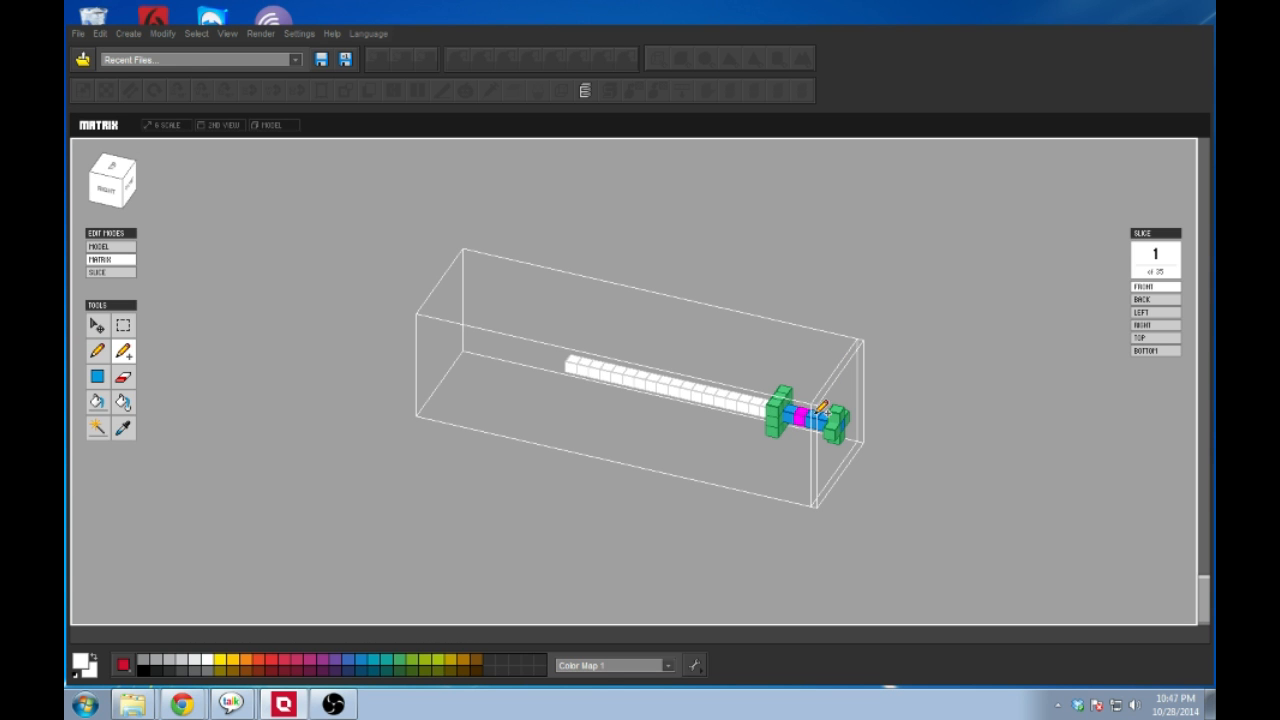
pyautogui.moveTo(742, 394); pyautogui.dragTo(788, 389, button='right')
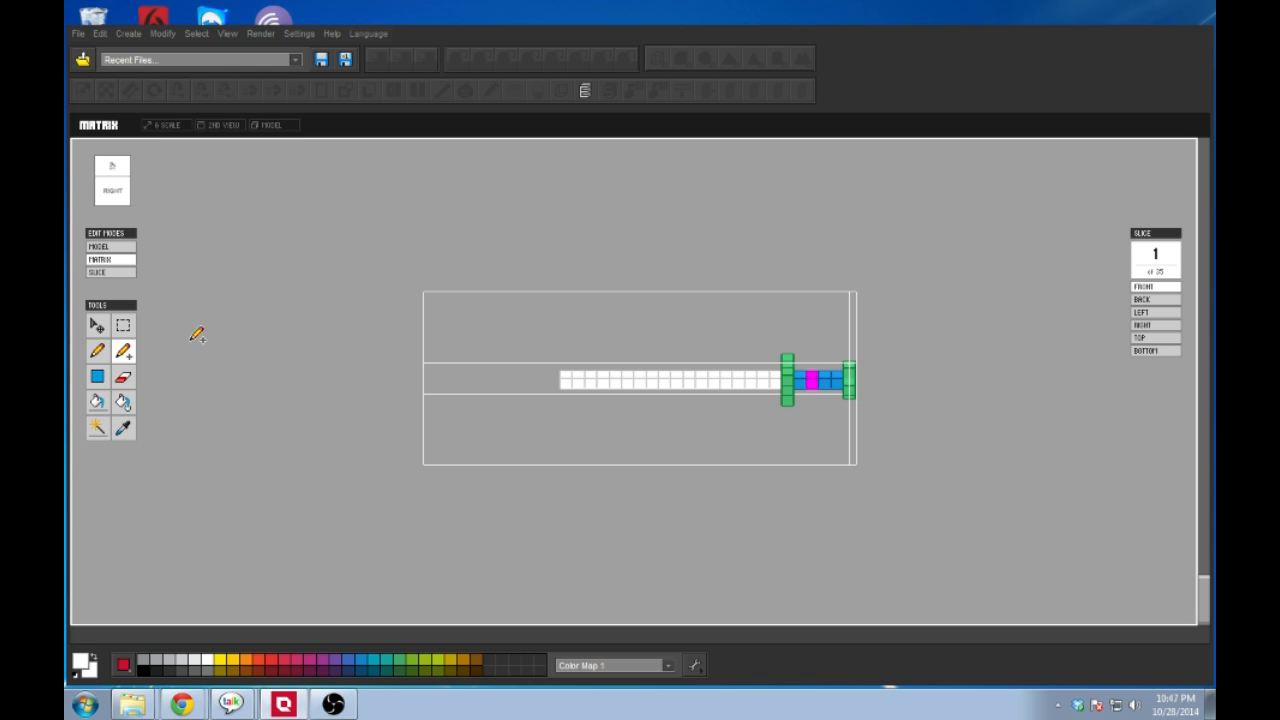
# Step: Erase the green guard cubes surrounding the last blue cube beside the white blade
pyautogui.click(122, 376)
pyautogui.click(787, 375)
pyautogui.click(789, 359)
pyautogui.click(789, 368)
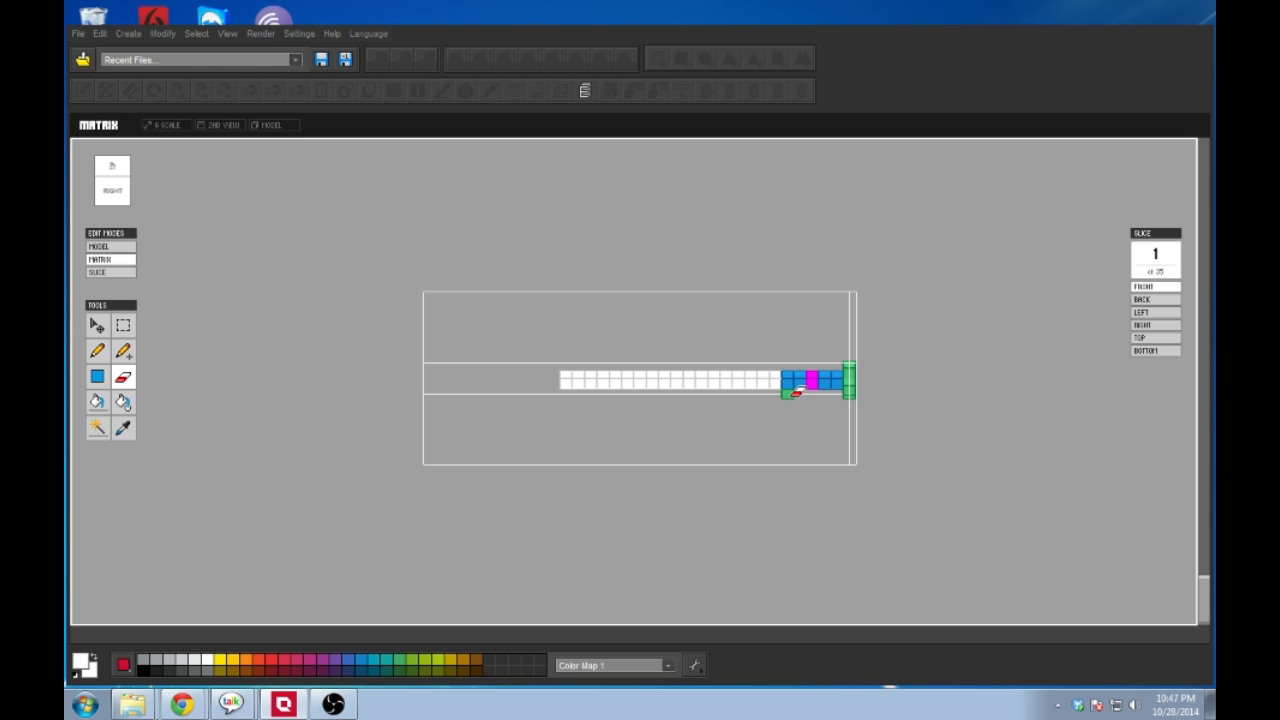
pyautogui.moveTo(751, 377)
pyautogui.mouseDown(button='right')
pyautogui.moveTo(755, 294)
pyautogui.moveTo(760, 304)
pyautogui.mouseUp(button='right')
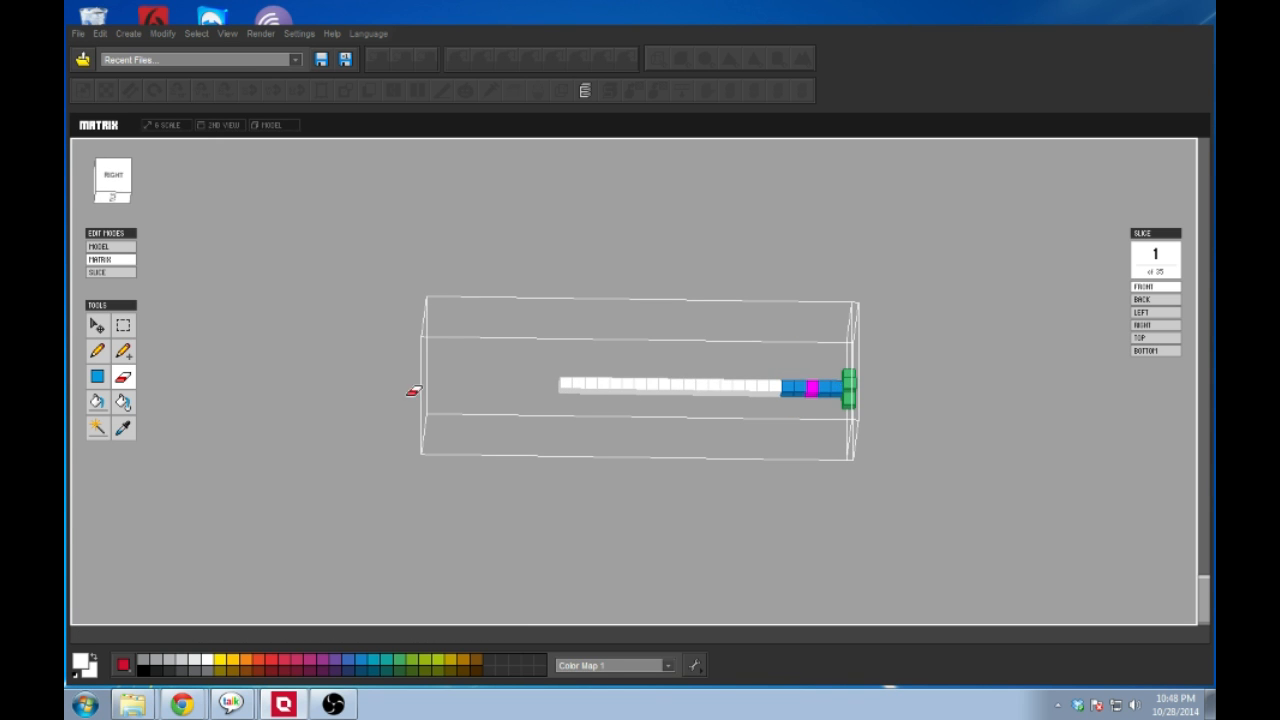
# Step: Choose green and build the guard around the first white cube, where the blade meets the blue handle
pyautogui.click(123, 350)
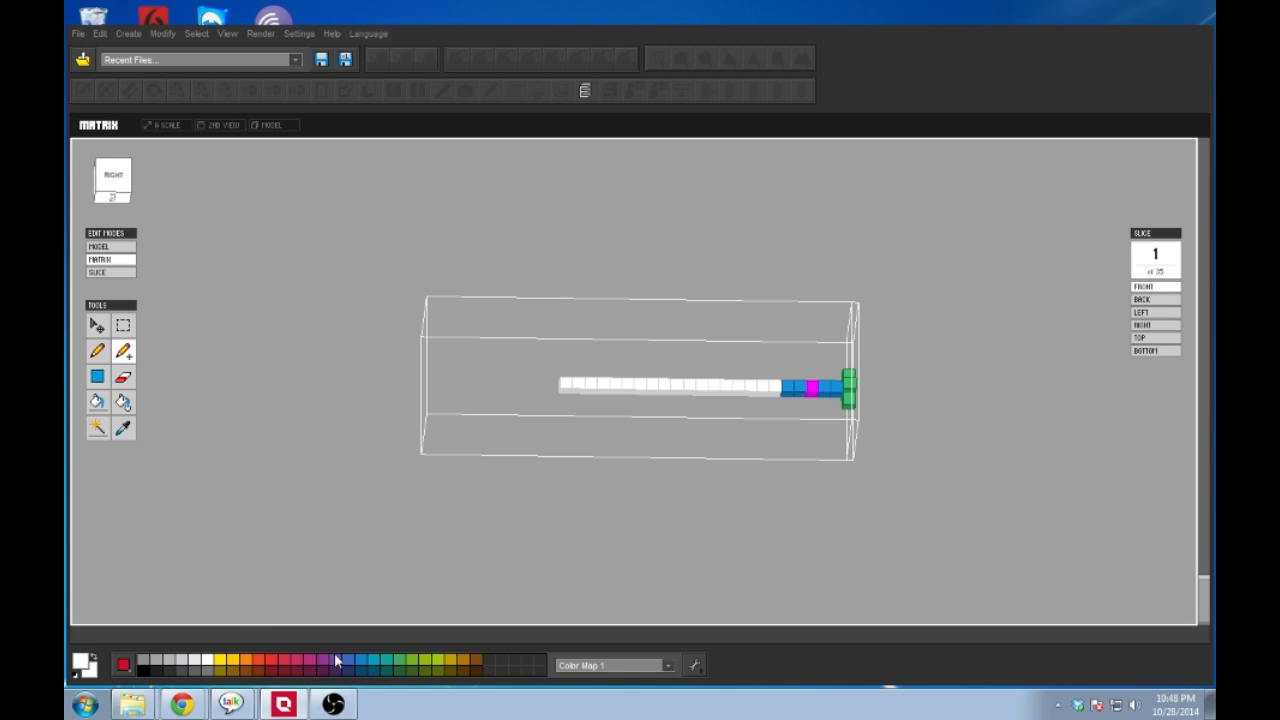
pyautogui.click(408, 656)
pyautogui.click(776, 382)
pyautogui.moveTo(786, 386)
pyautogui.mouseDown(button='right')
pyautogui.moveTo(778, 352)
pyautogui.moveTo(795, 385)
pyautogui.mouseUp(button='right')
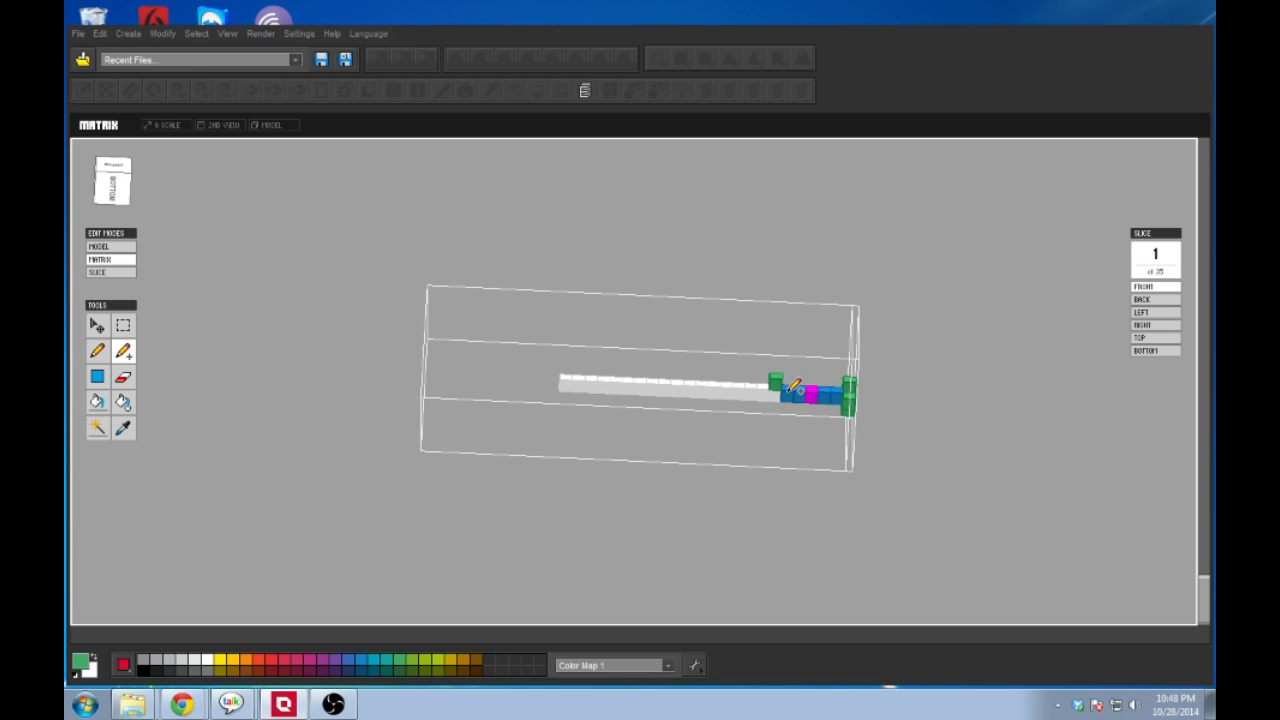
pyautogui.click(783, 393)
pyautogui.moveTo(793, 429); pyautogui.dragTo(782, 316, button='right')
pyautogui.moveTo(778, 378); pyautogui.dragTo(794, 303, button='right')
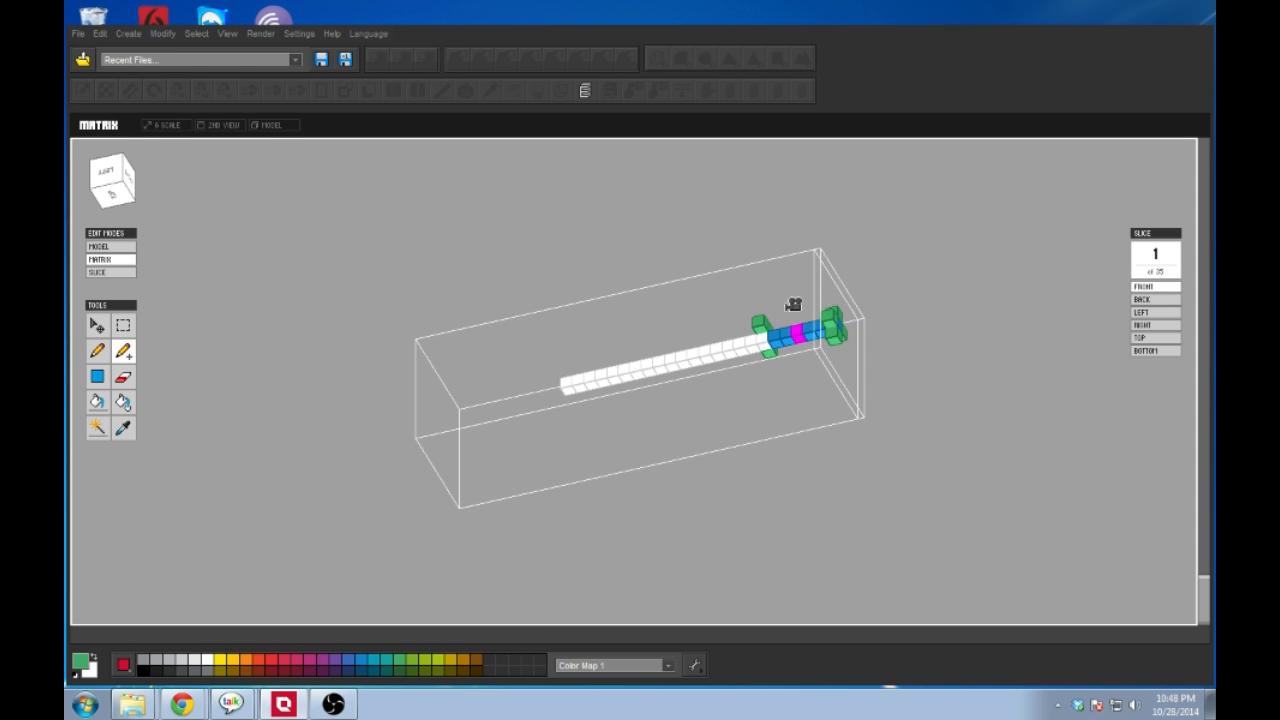
pyautogui.moveTo(773, 342)
pyautogui.mouseDown(button='right')
pyautogui.moveTo(757, 323)
pyautogui.moveTo(768, 250)
pyautogui.moveTo(773, 322)
pyautogui.moveTo(743, 406)
pyautogui.moveTo(773, 463)
pyautogui.moveTo(649, 323)
pyautogui.moveTo(743, 317)
pyautogui.moveTo(733, 421)
pyautogui.moveTo(606, 400)
pyautogui.moveTo(555, 327)
pyautogui.moveTo(551, 360)
pyautogui.moveTo(520, 369)
pyautogui.moveTo(623, 376)
pyautogui.moveTo(637, 349)
pyautogui.mouseUp(button='right')
# Step: Return to model mode and move the figure matrix to position 57:0:-2 and the sword matrix to 36:0:-16
pyautogui.click(110, 246)
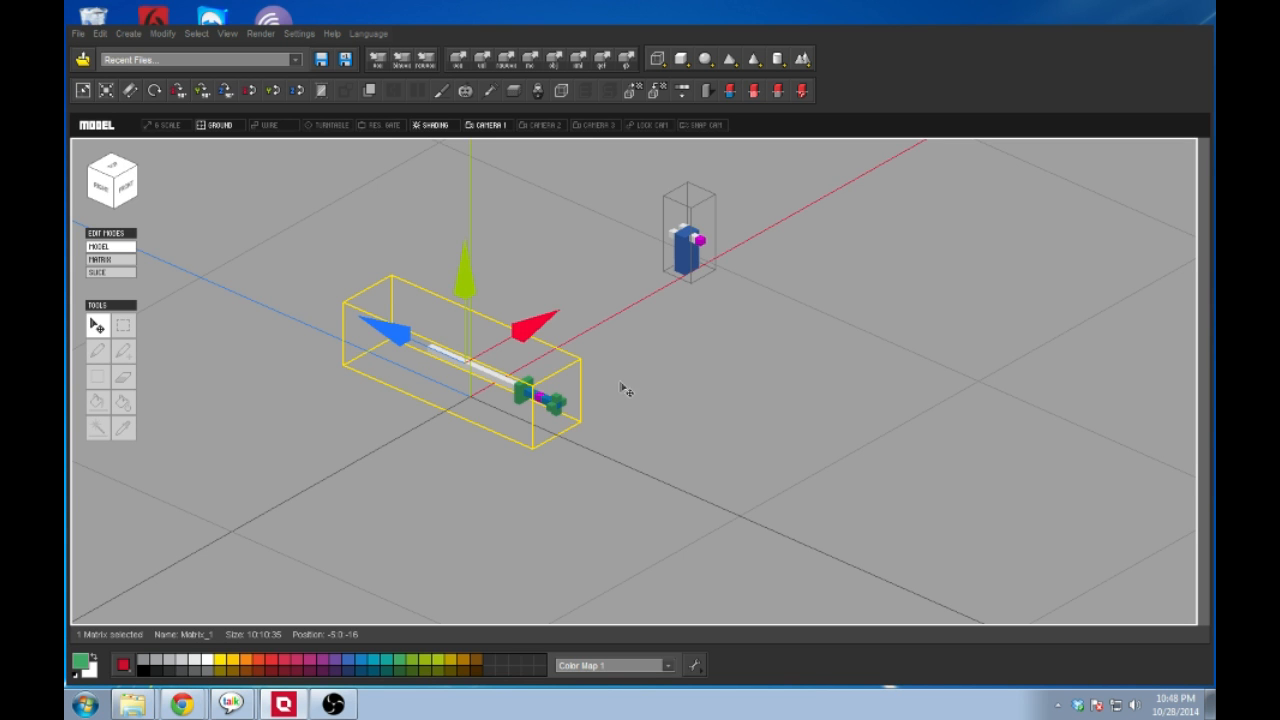
pyautogui.click(716, 208)
pyautogui.moveTo(744, 204); pyautogui.dragTo(804, 172)
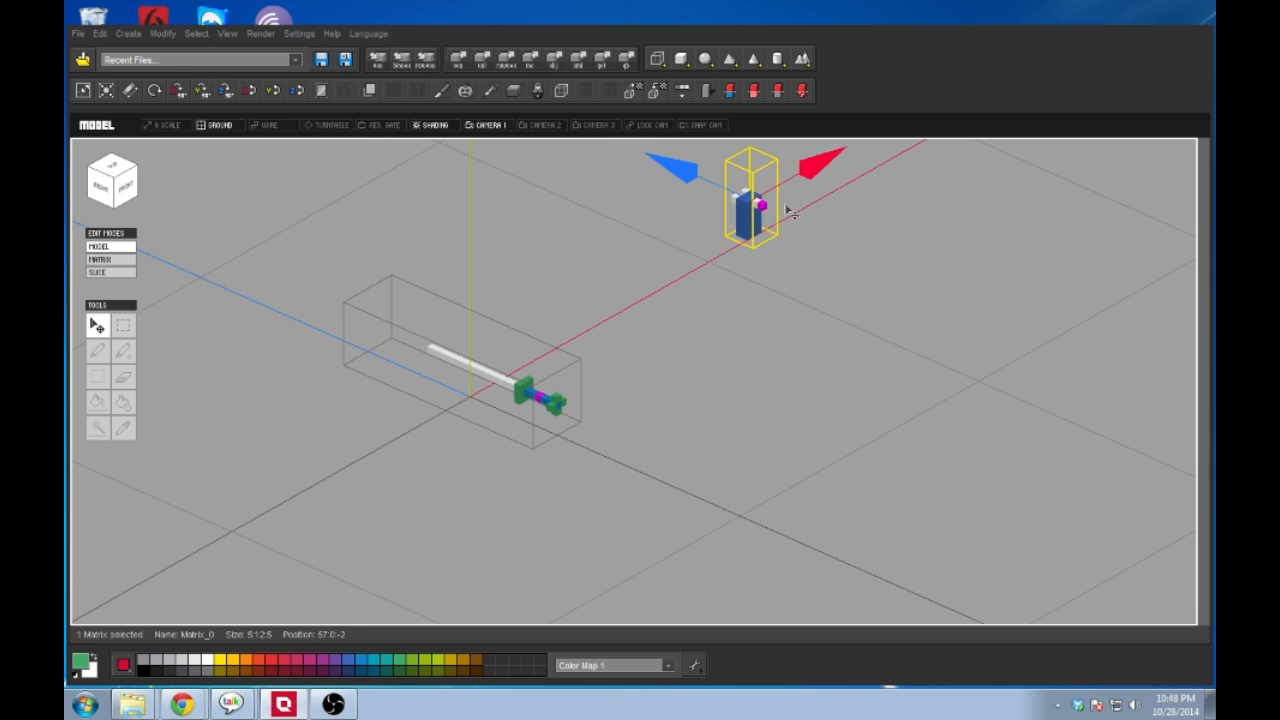
pyautogui.click(578, 372)
pyautogui.moveTo(540, 334); pyautogui.dragTo(740, 249)
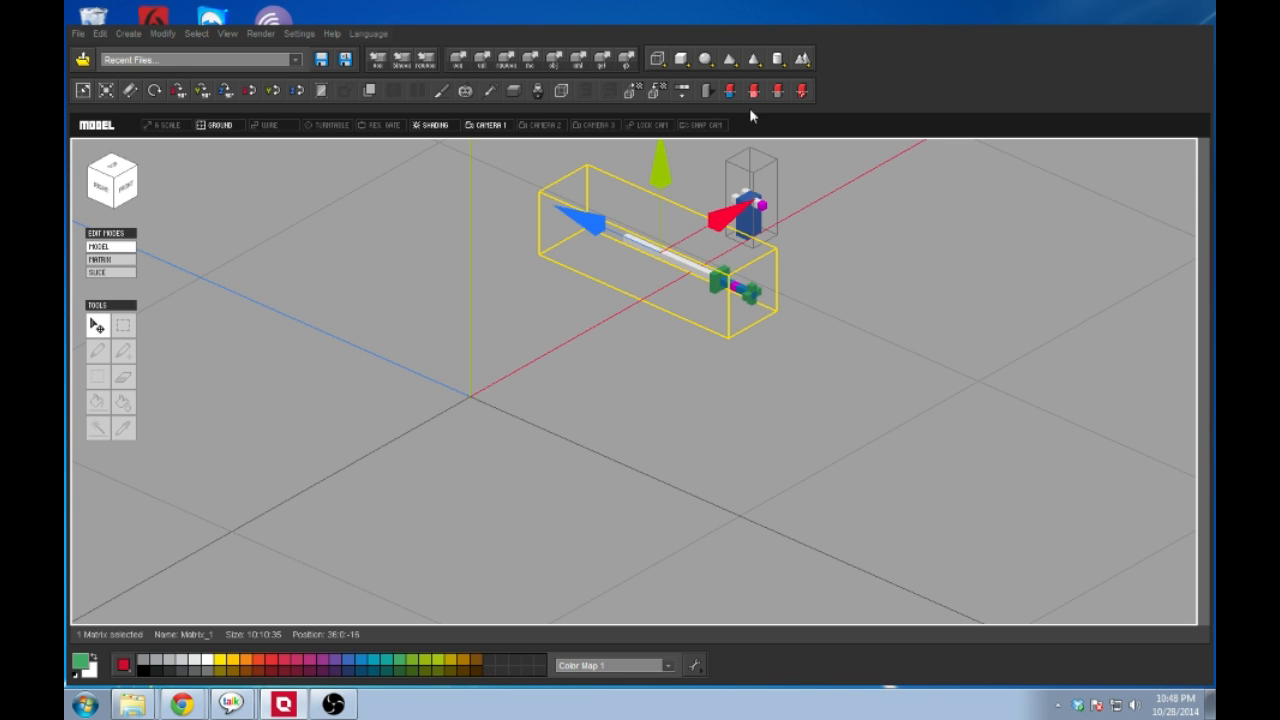
# Step: Start a new empty matrix and set its width to 12
pyautogui.click(657, 59)
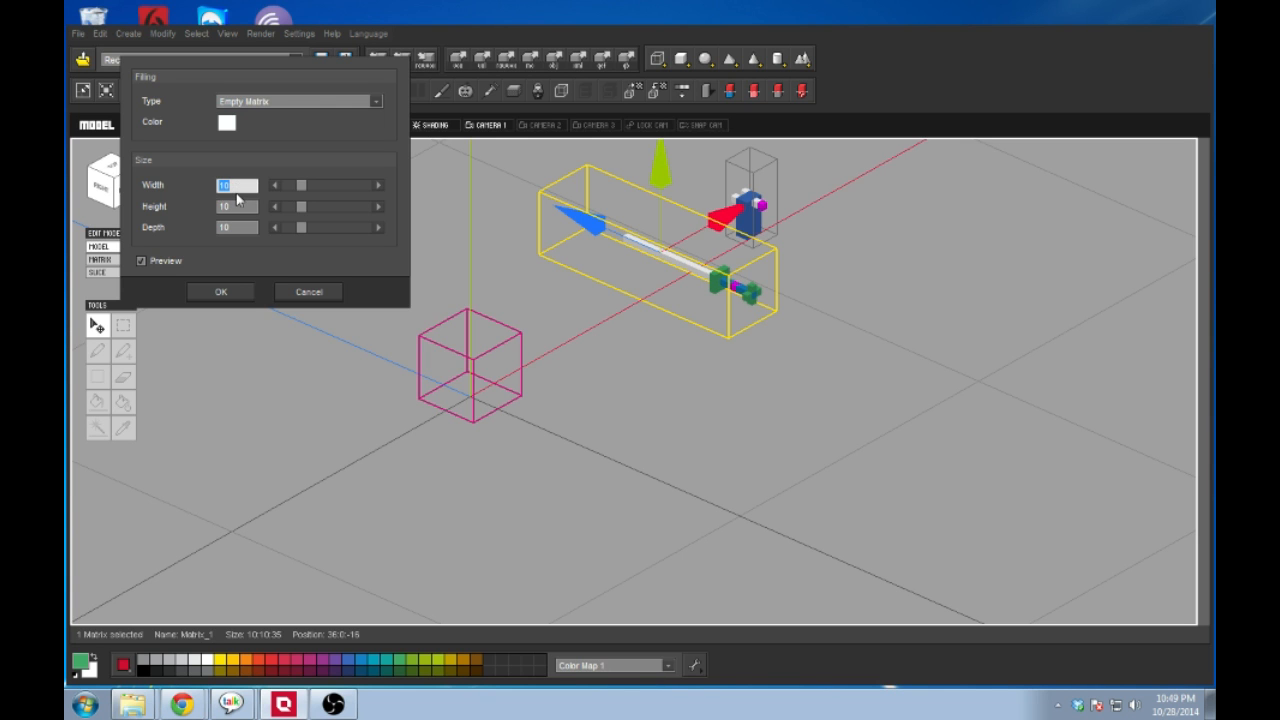
pyautogui.click(231, 206)
pyautogui.write('35')
pyautogui.press('Tab')
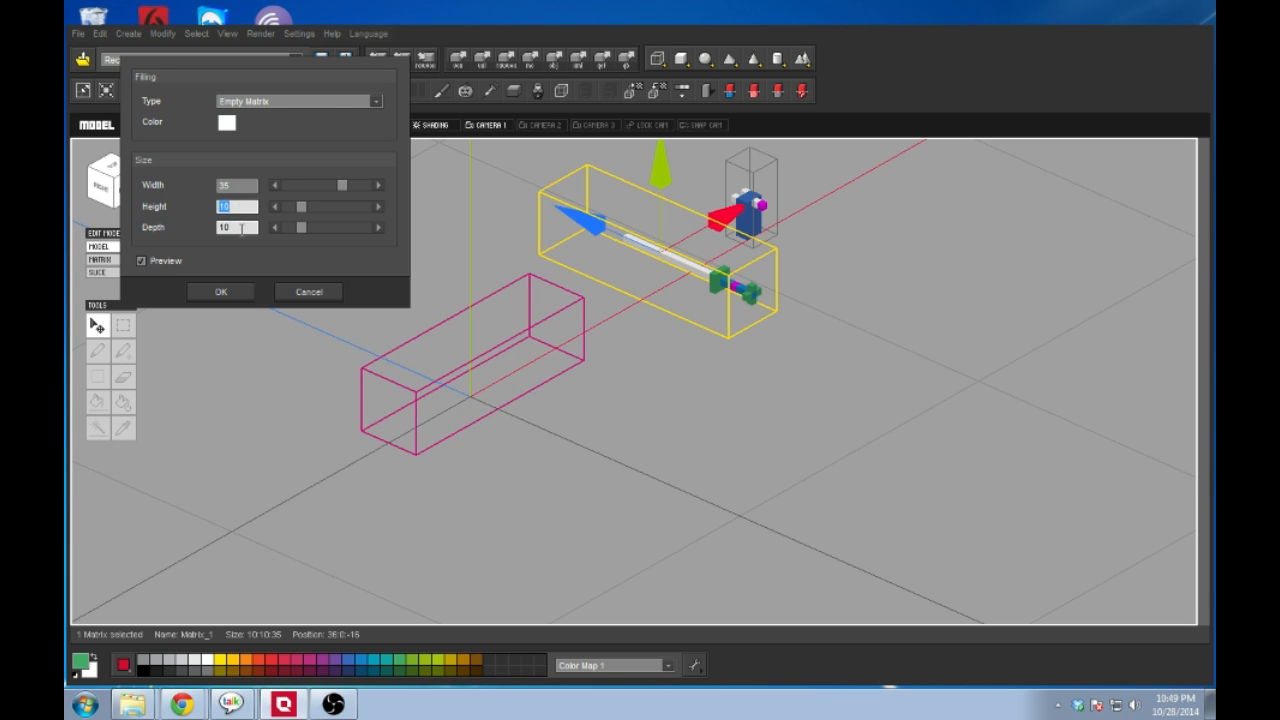
pyautogui.moveTo(235, 186); pyautogui.dragTo(218, 187)
pyautogui.click(218, 188)
pyautogui.doubleClick(233, 187)
pyautogui.write('12')
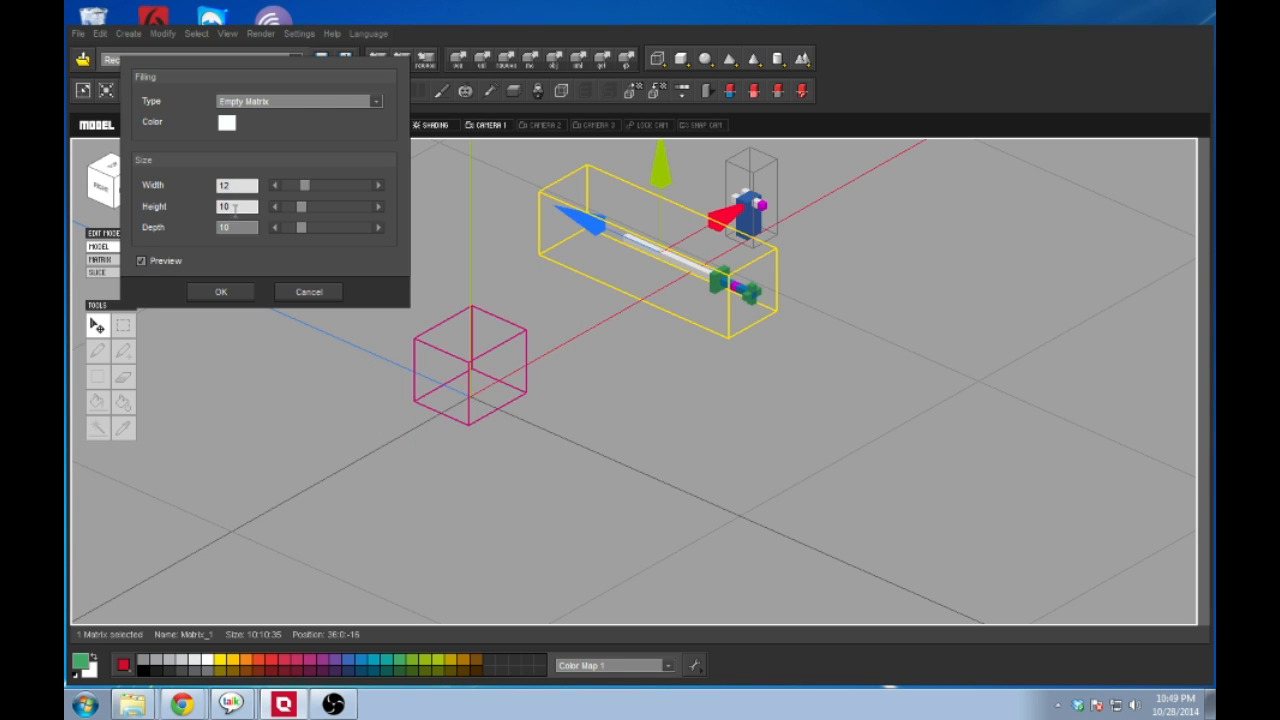
# Step: Set the new matrix's depth to 35 and height to 12, and create it
pyautogui.click(219, 206)
pyautogui.click(238, 227)
pyautogui.moveTo(252, 227); pyautogui.dragTo(180, 221)
pyautogui.write('35')
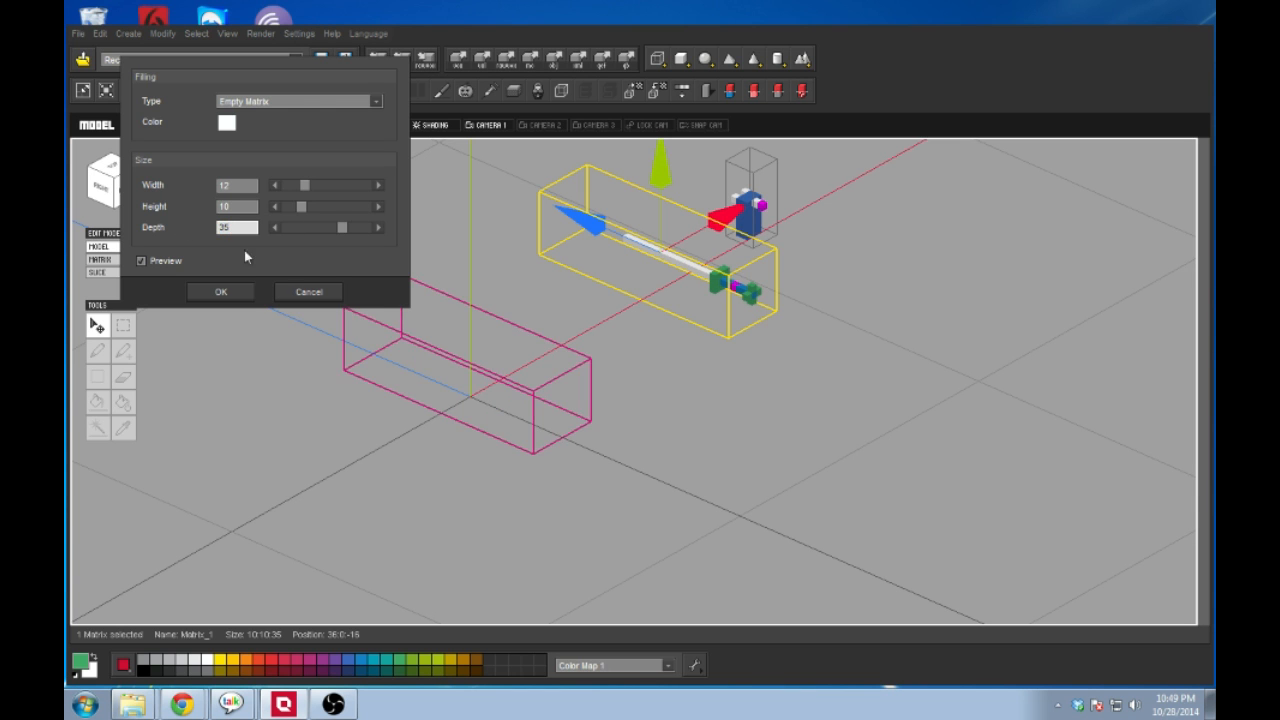
pyautogui.doubleClick(234, 206)
pyautogui.write('12')
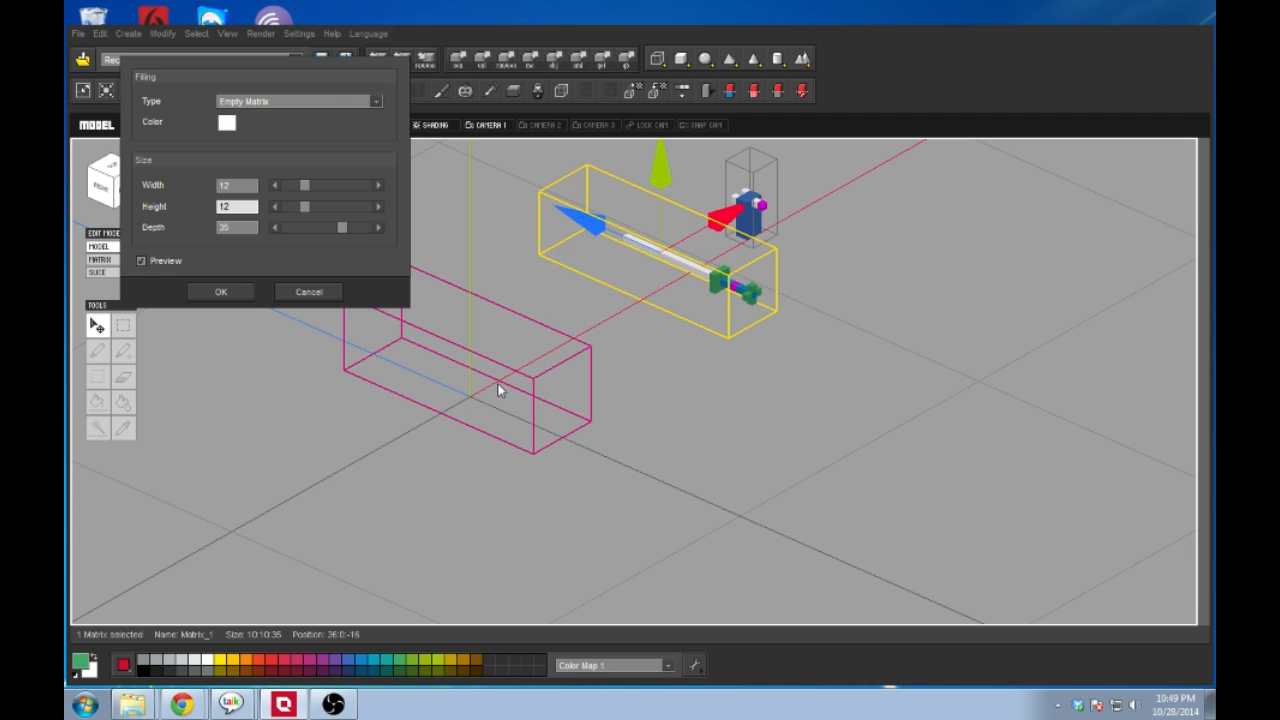
pyautogui.click(229, 291)
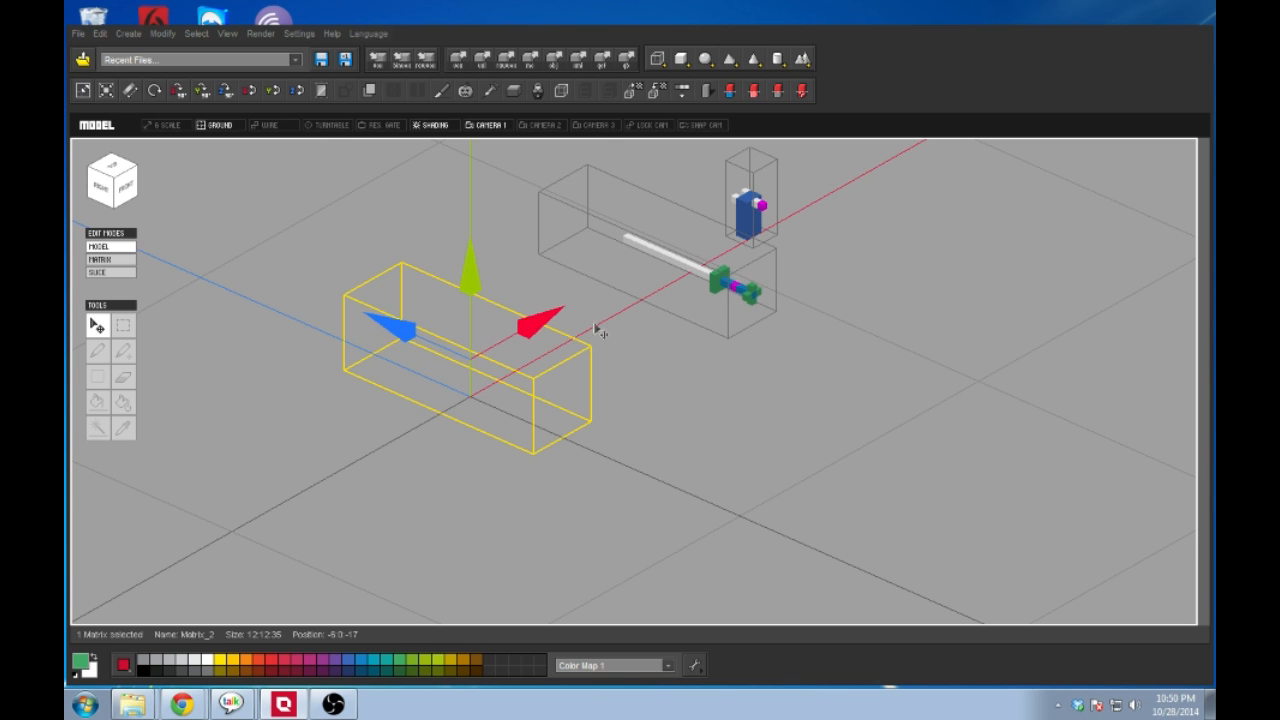
# Step: Open the new matrix in slice mode and place one dark red cube near the centre of front slice 1
pyautogui.click(126, 260)
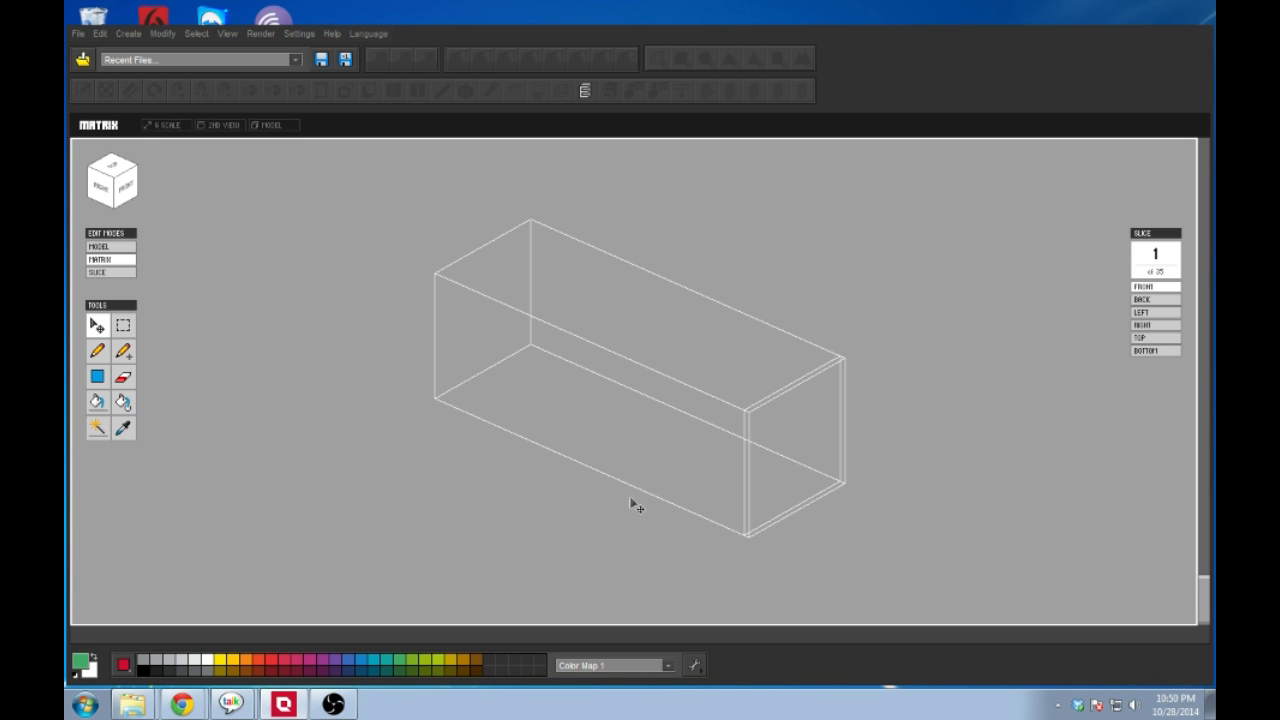
pyautogui.press('3')
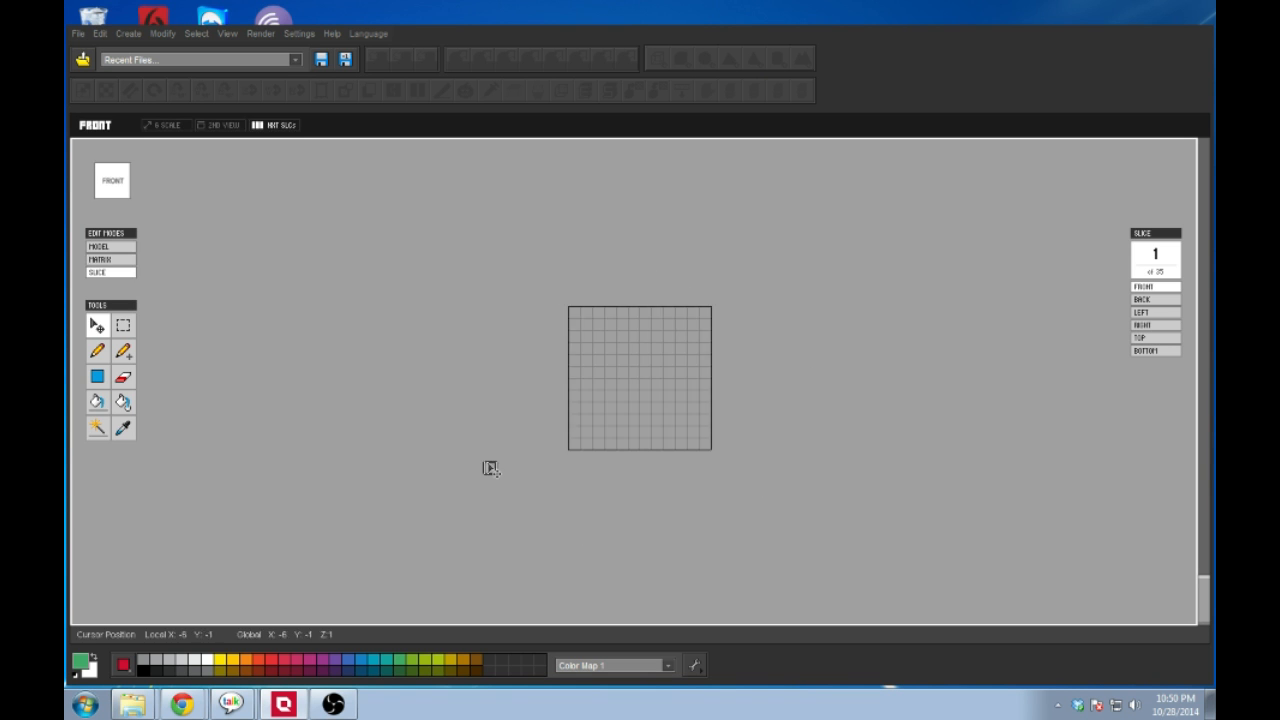
pyautogui.click(123, 350)
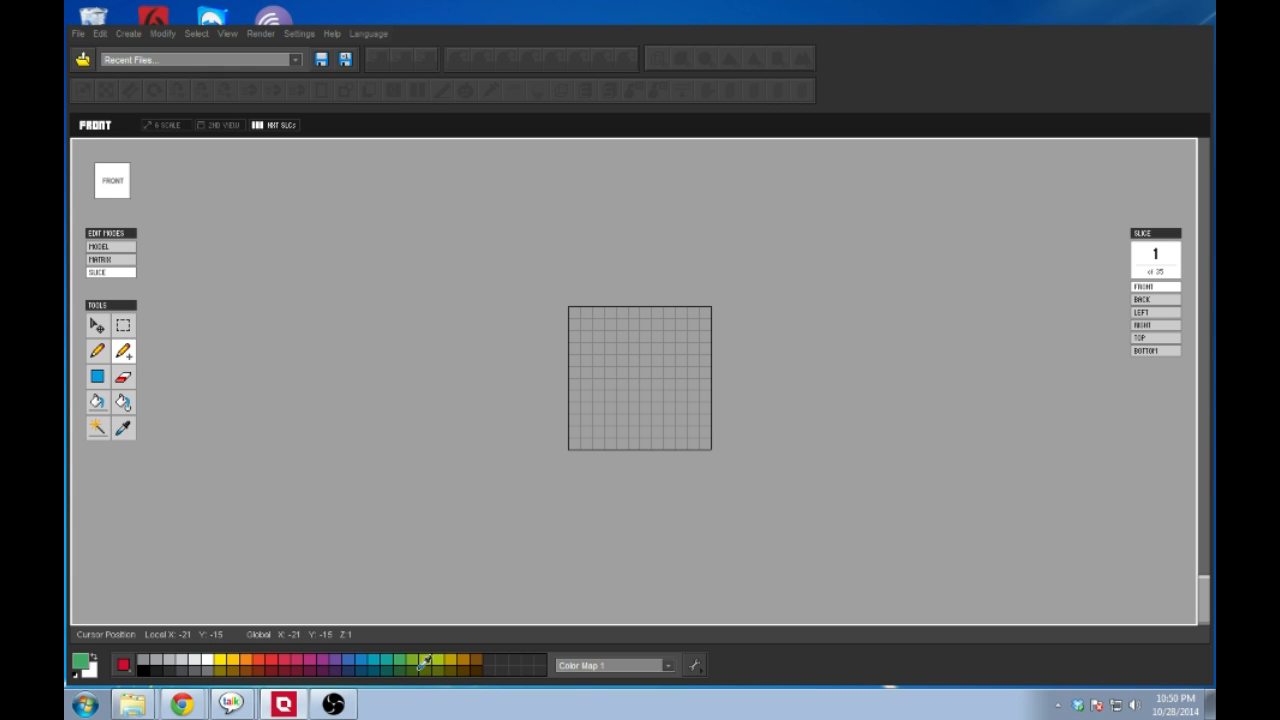
pyautogui.click(287, 668)
pyautogui.click(645, 384)
# Step: In matrix mode, extend the dark red cube backward into a straight row of about seven cubes
pyautogui.press('5')
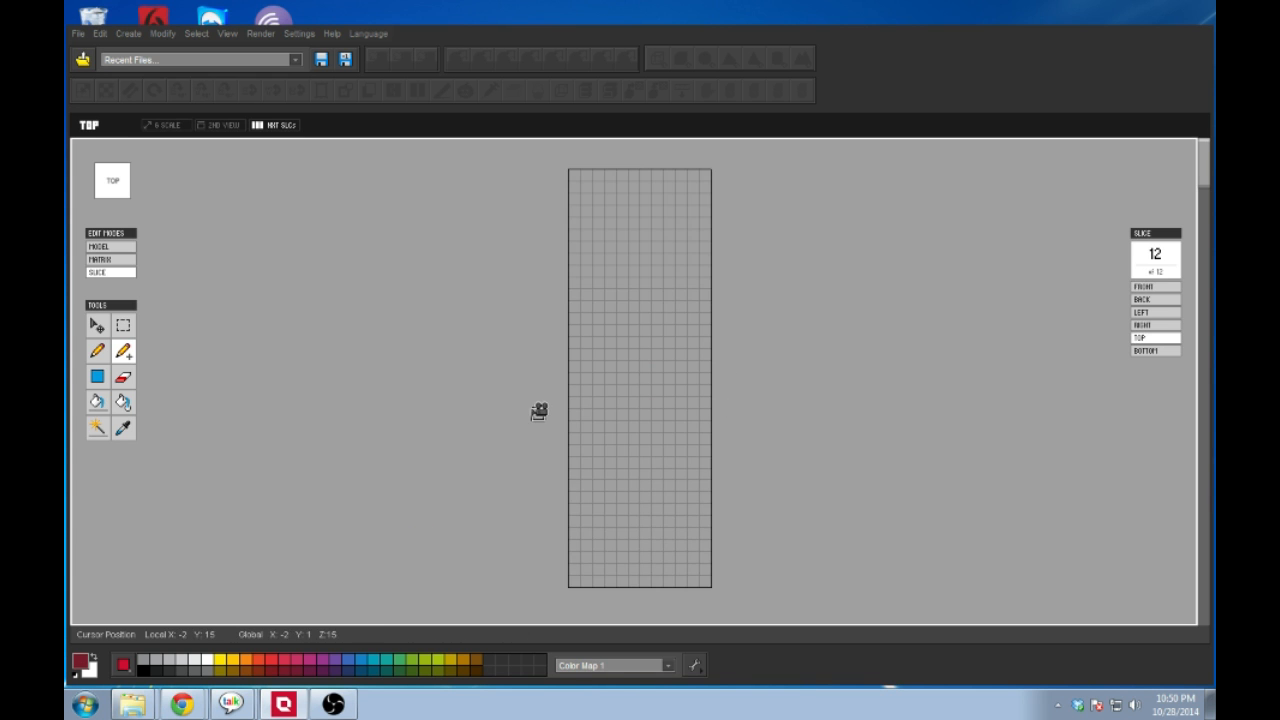
pyautogui.press('space')
pyautogui.moveTo(437, 394); pyautogui.dragTo(566, 358, button='right')
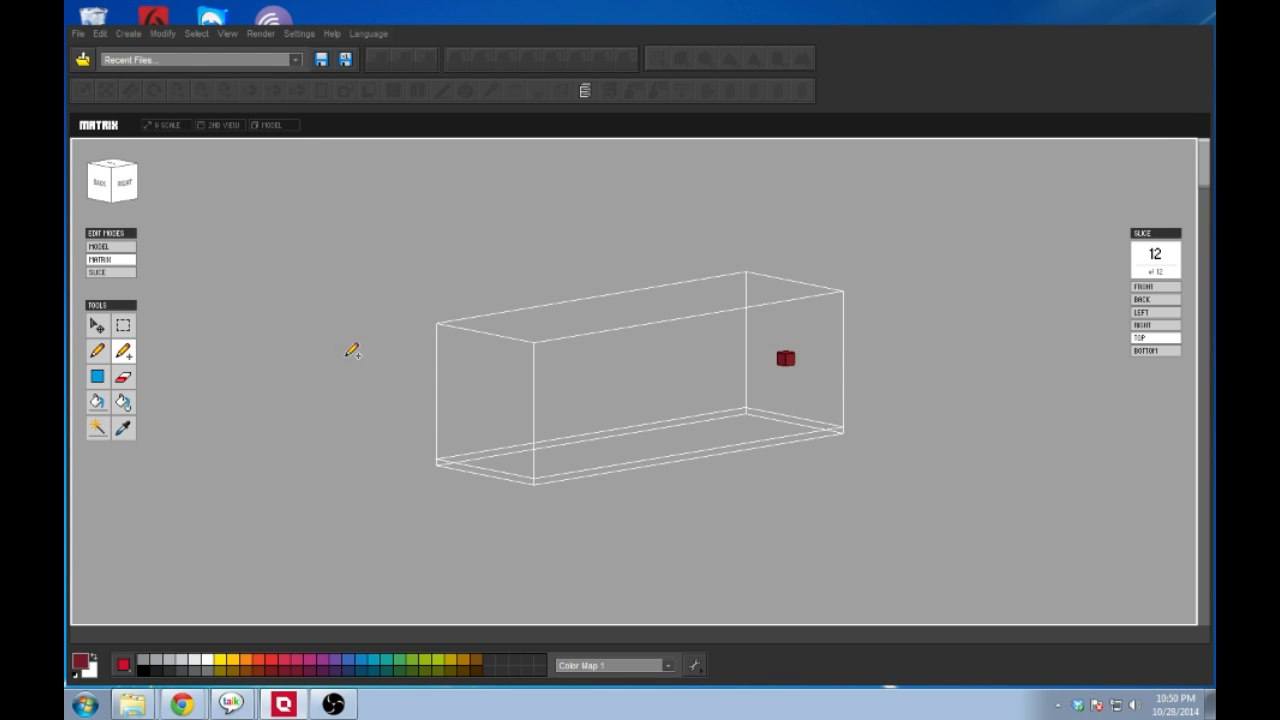
pyautogui.press('space')
pyautogui.press('space')
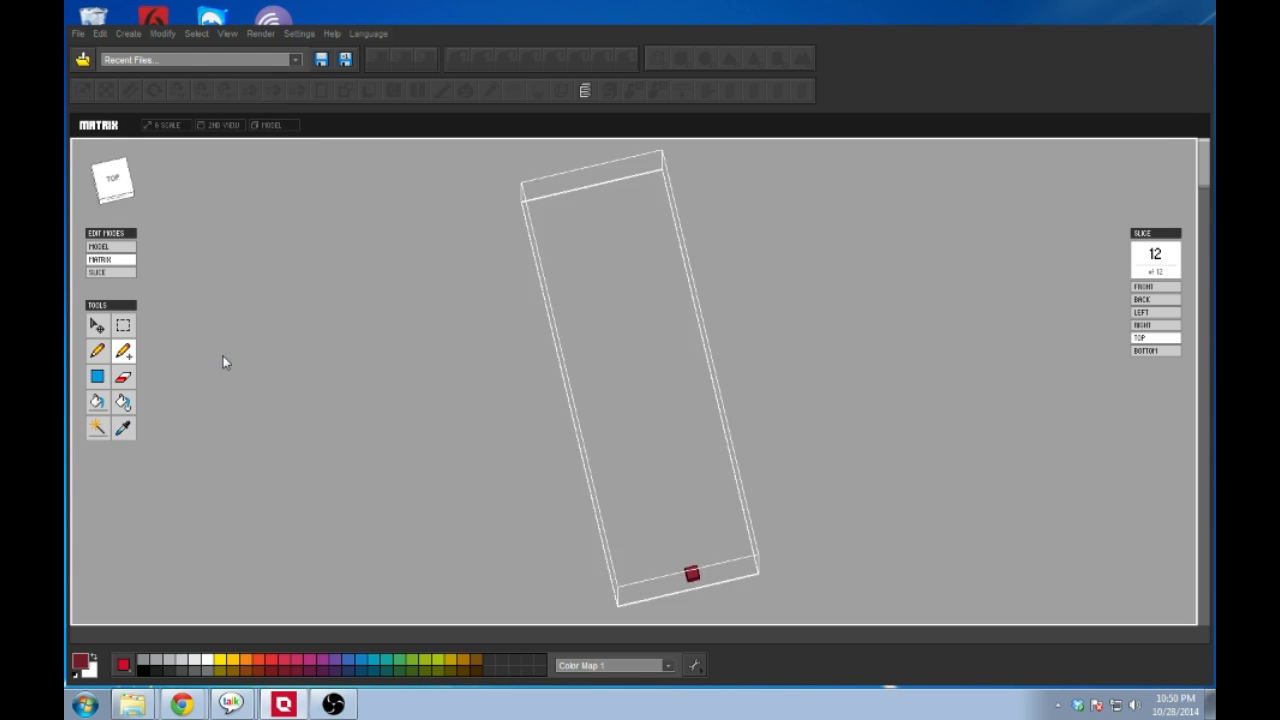
pyautogui.moveTo(757, 323); pyautogui.dragTo(747, 361, button='right')
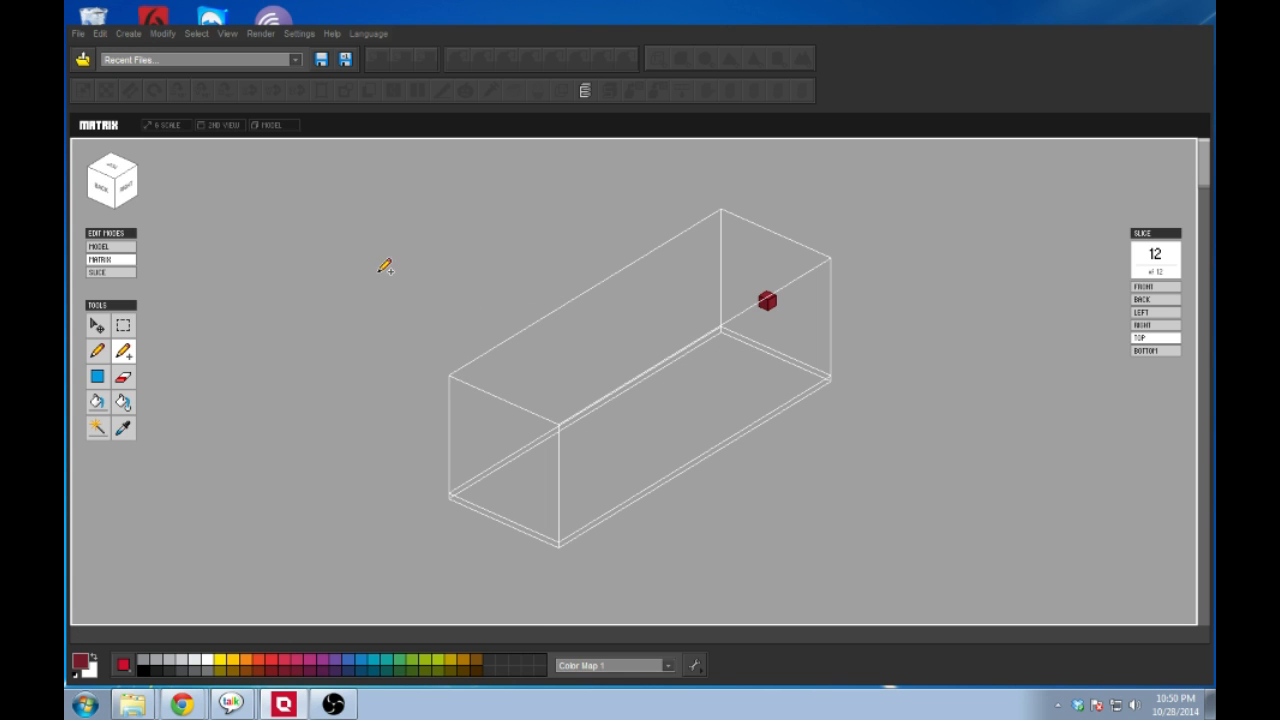
pyautogui.click(123, 351)
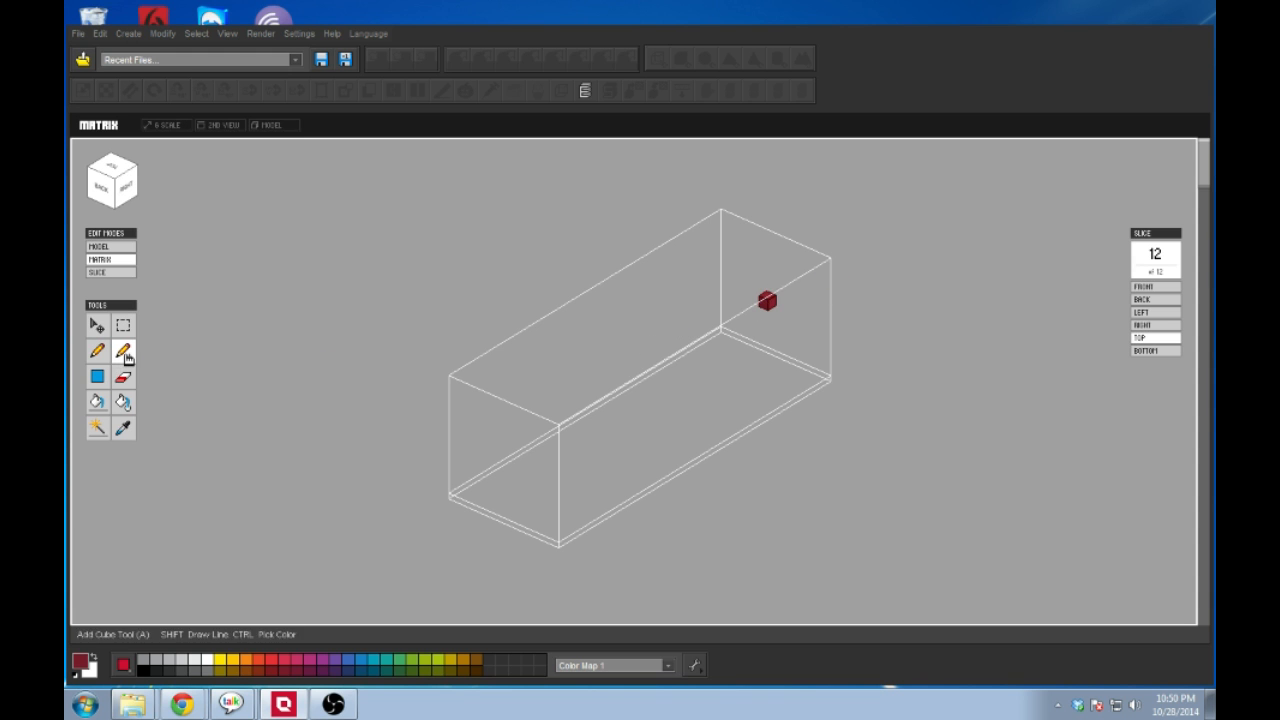
pyautogui.moveTo(594, 443)
pyautogui.mouseDown(button='right')
pyautogui.moveTo(663, 363)
pyautogui.moveTo(646, 386)
pyautogui.mouseUp(button='right')
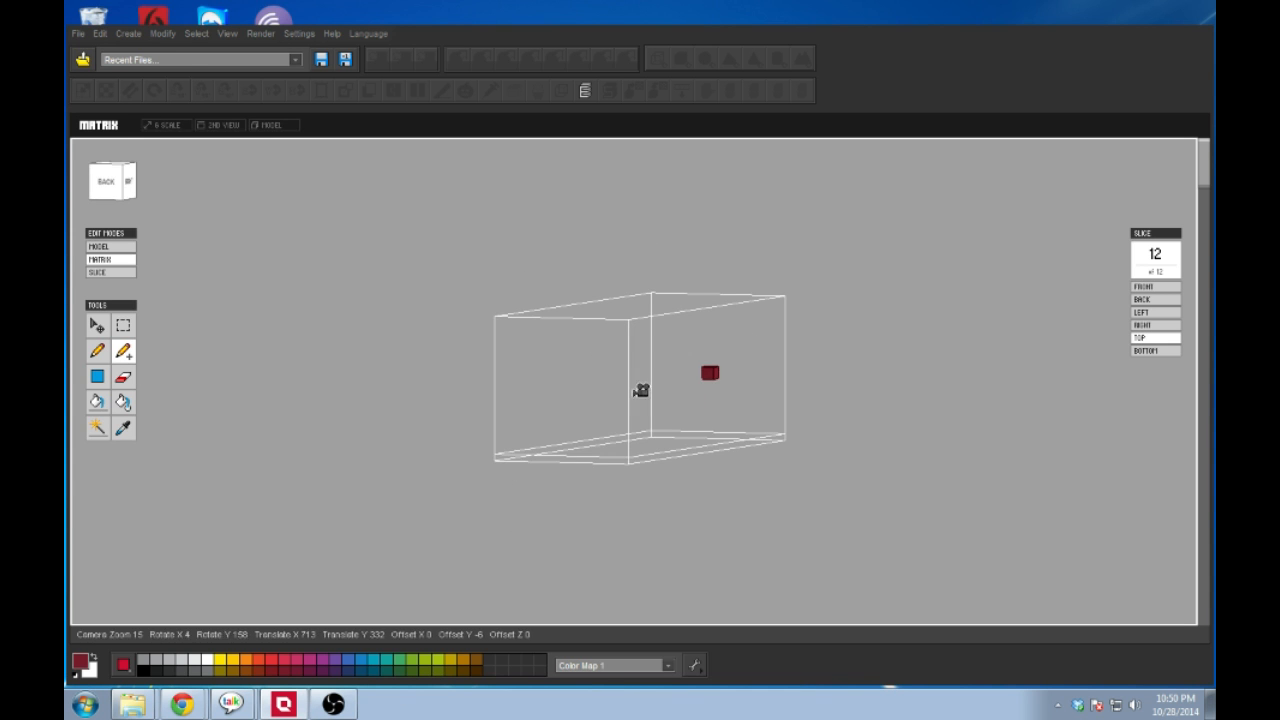
pyautogui.click(707, 371)
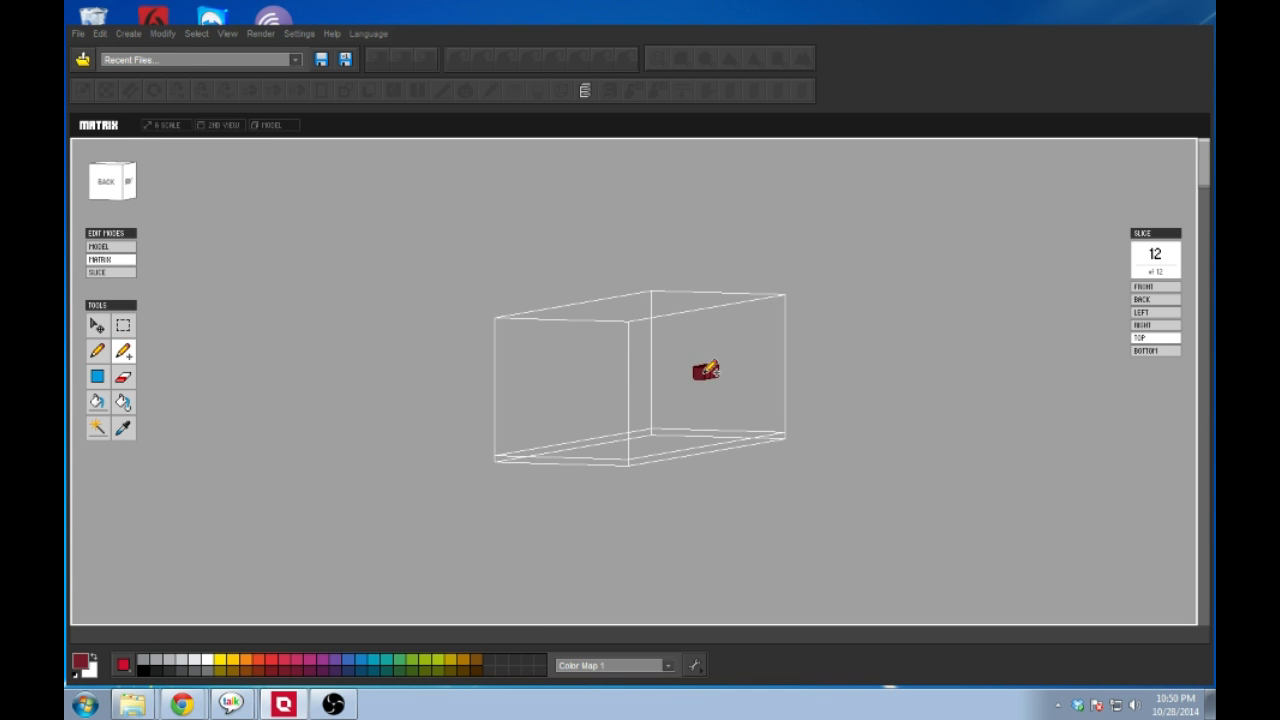
pyautogui.click(698, 374)
pyautogui.click(693, 374)
pyautogui.click(689, 376)
pyautogui.moveTo(685, 379)
pyautogui.mouseDown(button='right')
pyautogui.moveTo(557, 494)
pyautogui.moveTo(557, 511)
pyautogui.mouseUp(button='right')
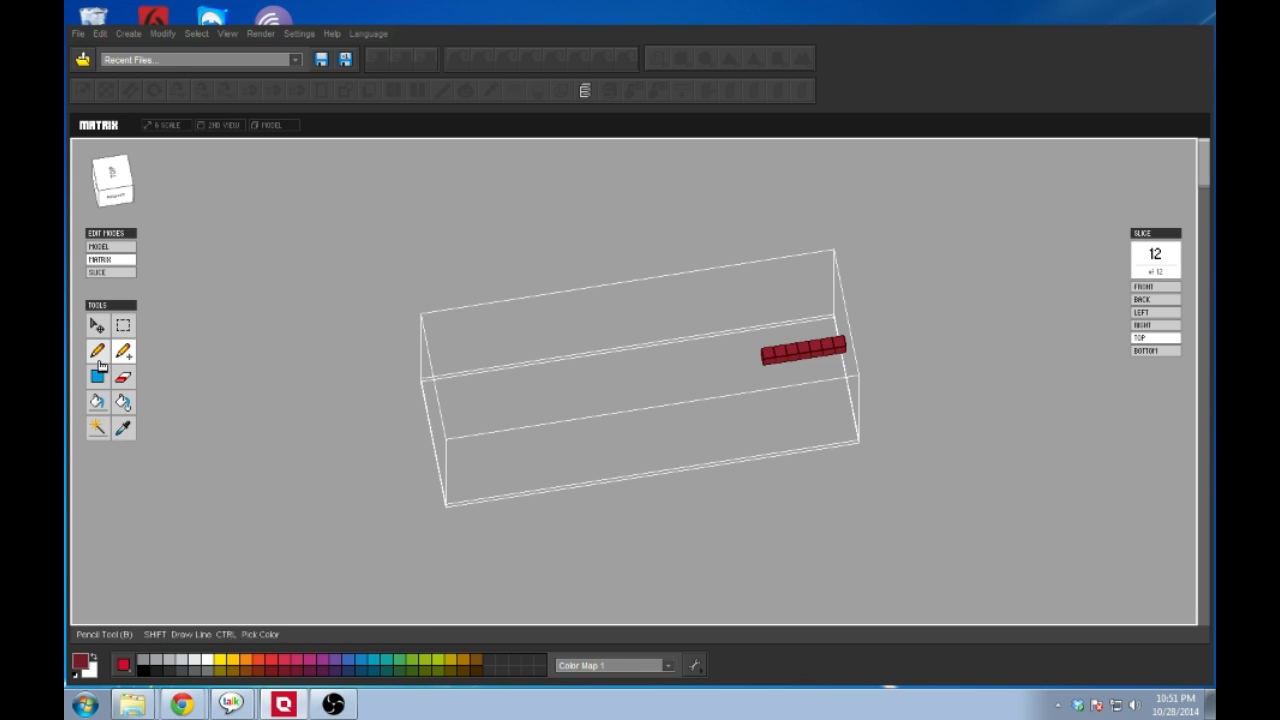
# Step: Set the drawing colour to RGB 255, 0, 255 and add one magenta cube to the back end of the dark red row
pyautogui.click(82, 662)
pyautogui.click(847, 384)
pyautogui.write('255')
pyautogui.click(847, 406)
pyautogui.write('0')
pyautogui.click(844, 426)
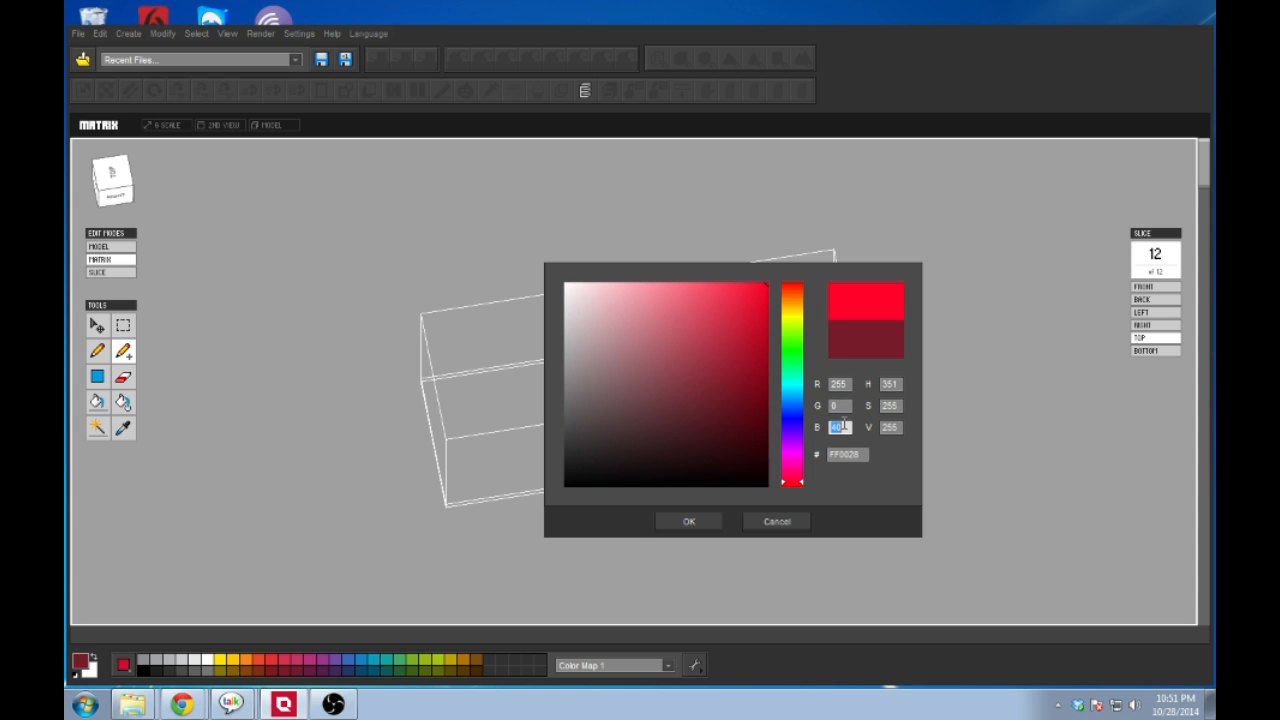
pyautogui.write('255')
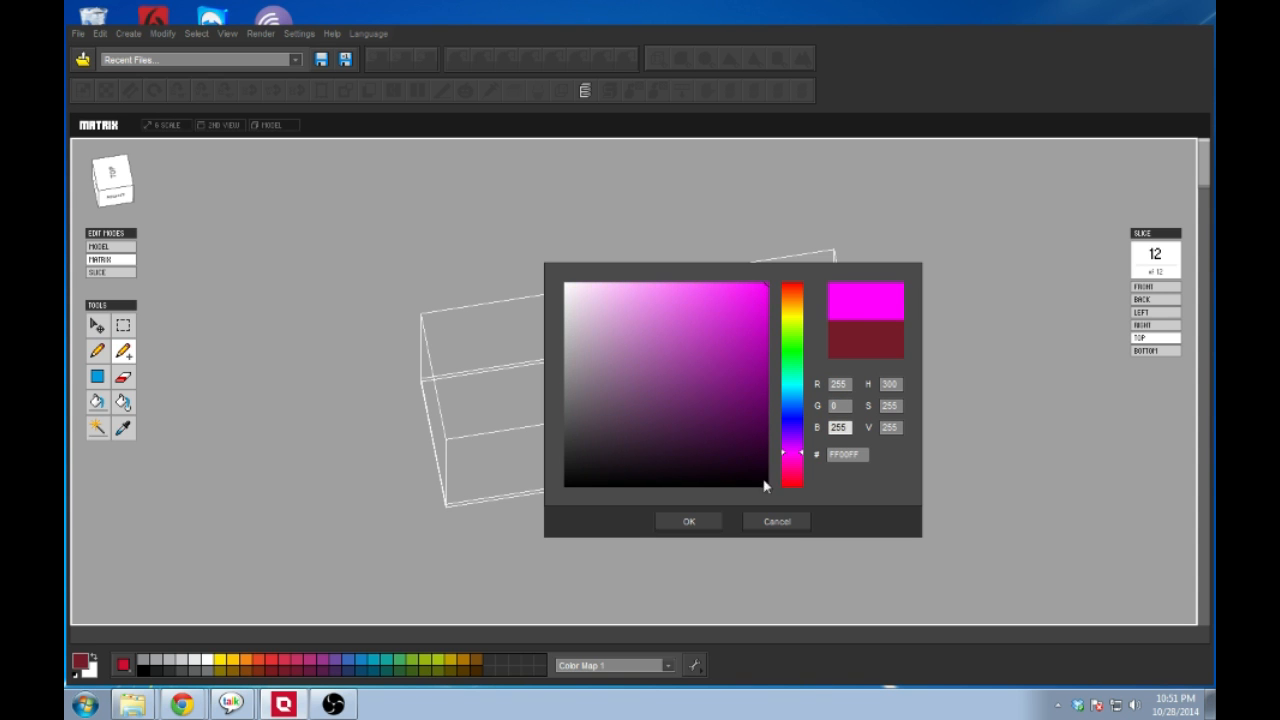
pyautogui.click(705, 527)
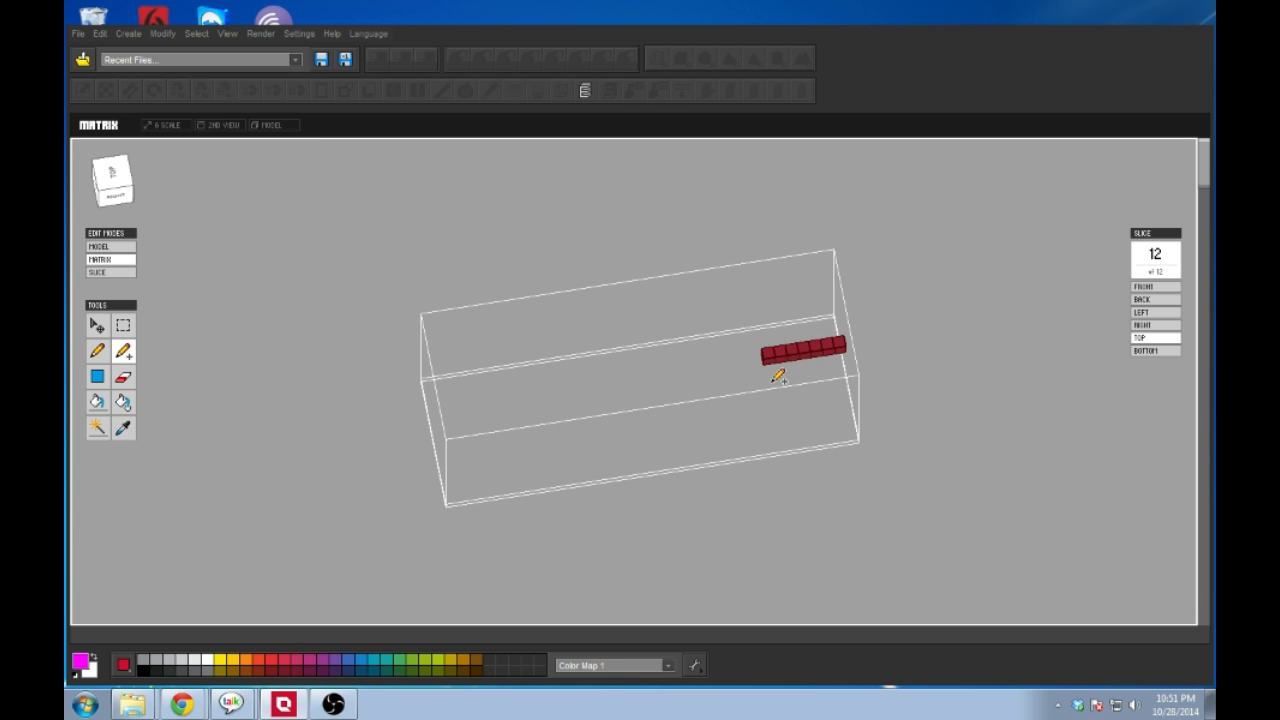
pyautogui.moveTo(597, 434)
pyautogui.mouseDown(button='right')
pyautogui.moveTo(686, 377)
pyautogui.moveTo(700, 348)
pyautogui.moveTo(740, 394)
pyautogui.moveTo(680, 411)
pyautogui.moveTo(676, 454)
pyautogui.mouseUp(button='right')
pyautogui.click(697, 345)
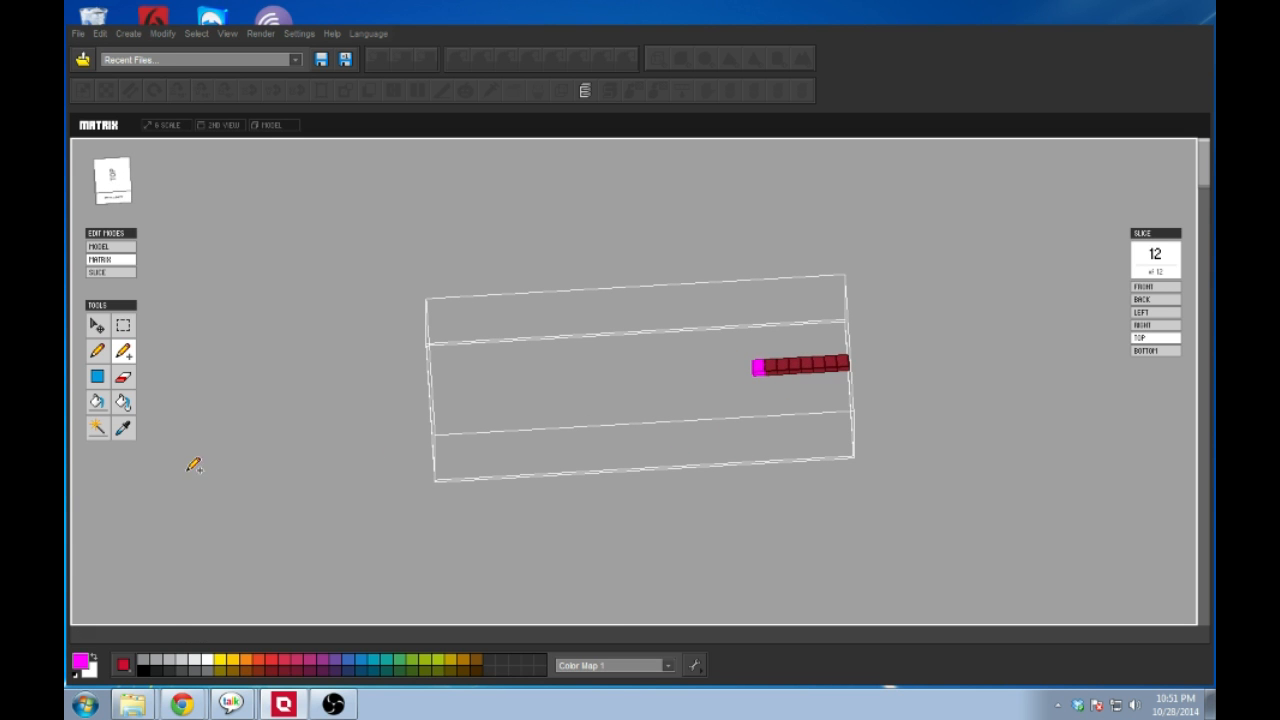
# Step: Pick up the dark red colour from the row and continue the shaft about eight cubes beyond the magenta cube
pyautogui.click(124, 429)
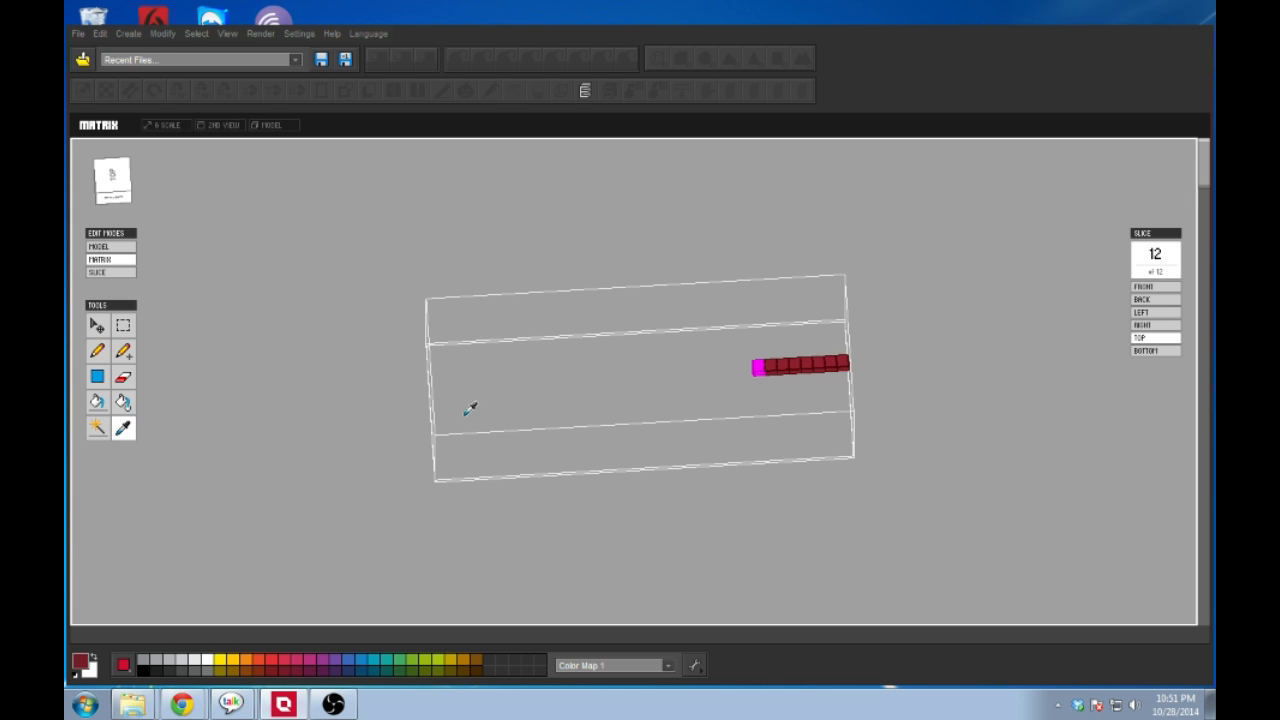
pyautogui.click(123, 350)
pyautogui.moveTo(286, 409)
pyautogui.mouseDown(button='right')
pyautogui.moveTo(586, 383)
pyautogui.moveTo(570, 346)
pyautogui.moveTo(583, 343)
pyautogui.mouseUp(button='right')
pyautogui.click(673, 358)
pyautogui.click(669, 360)
pyautogui.click(664, 363)
pyautogui.click(659, 366)
pyautogui.moveTo(730, 449)
pyautogui.mouseDown(button='right')
pyautogui.moveTo(643, 503)
pyautogui.moveTo(737, 429)
pyautogui.moveTo(674, 389)
pyautogui.moveTo(674, 423)
pyautogui.moveTo(489, 422)
pyautogui.mouseUp(button='right')
pyautogui.click(651, 388)
pyautogui.click(645, 386)
pyautogui.click(641, 386)
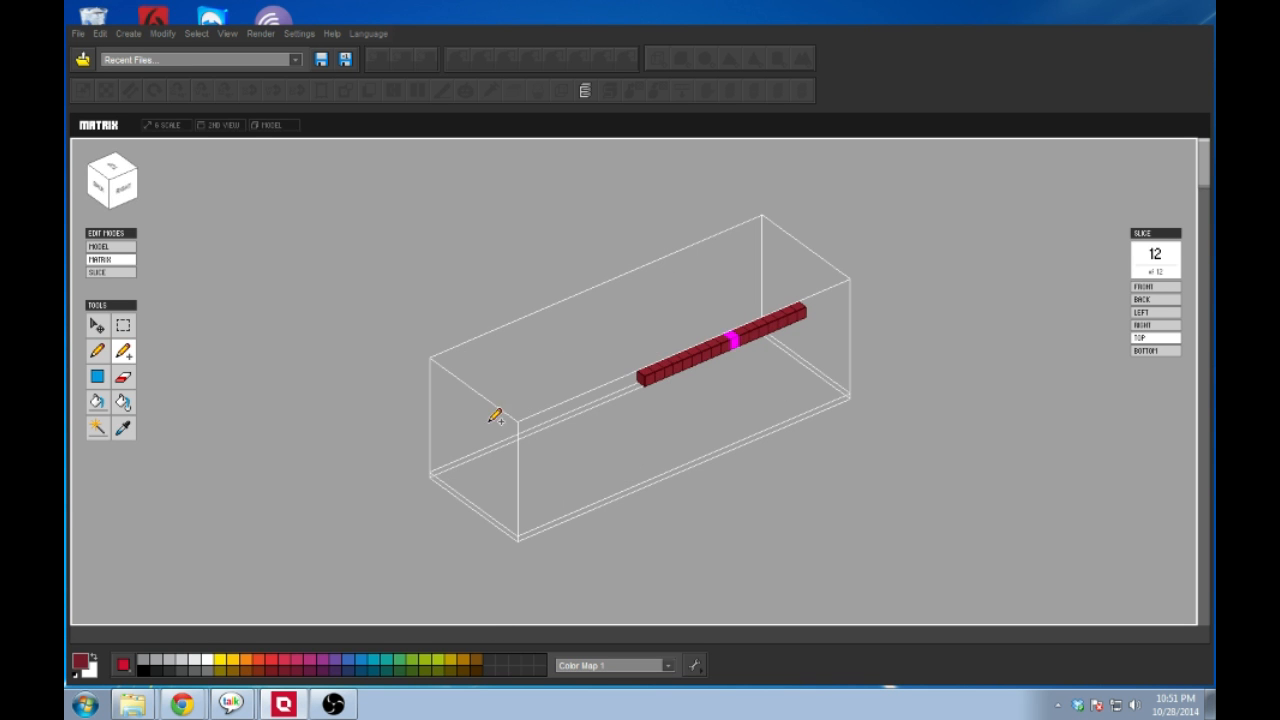
# Step: Lengthen the dark red shaft backward by about seven or eight more cubes
pyautogui.moveTo(780, 403)
pyautogui.mouseDown(button='right')
pyautogui.moveTo(733, 475)
pyautogui.moveTo(723, 394)
pyautogui.moveTo(753, 411)
pyautogui.moveTo(746, 454)
pyautogui.mouseUp(button='right')
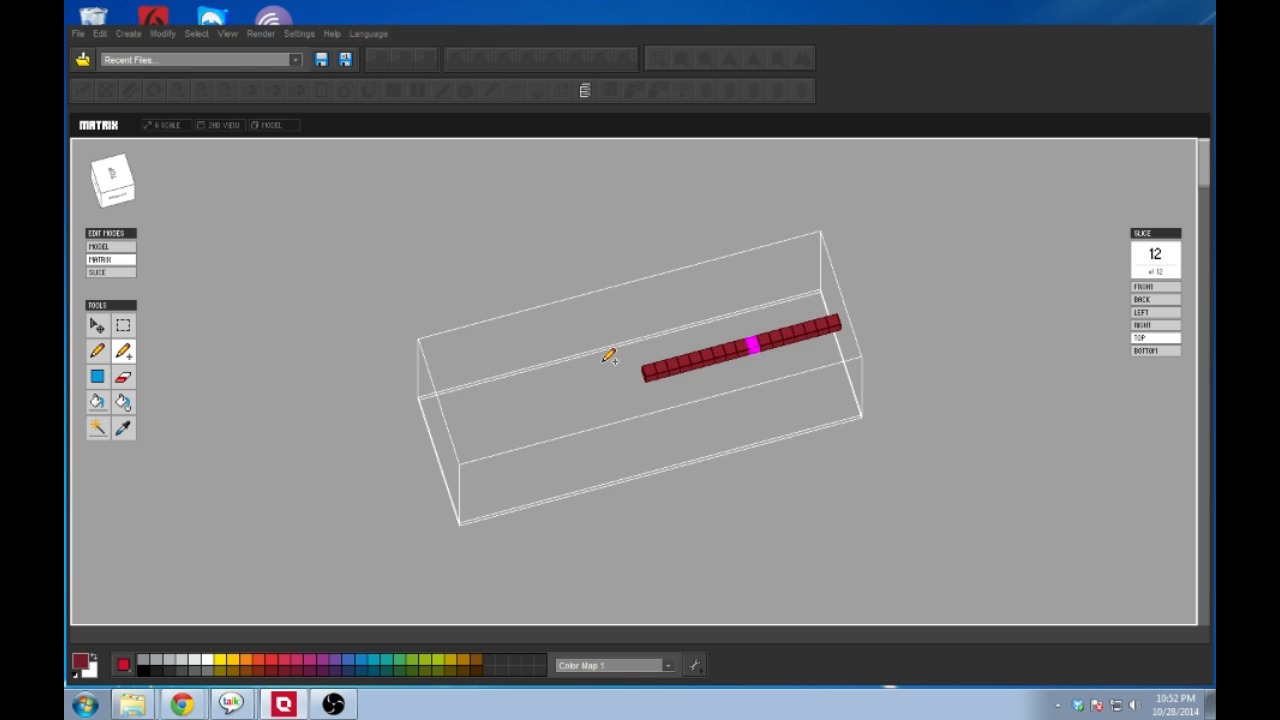
pyautogui.moveTo(603, 365); pyautogui.dragTo(609, 315, button='right')
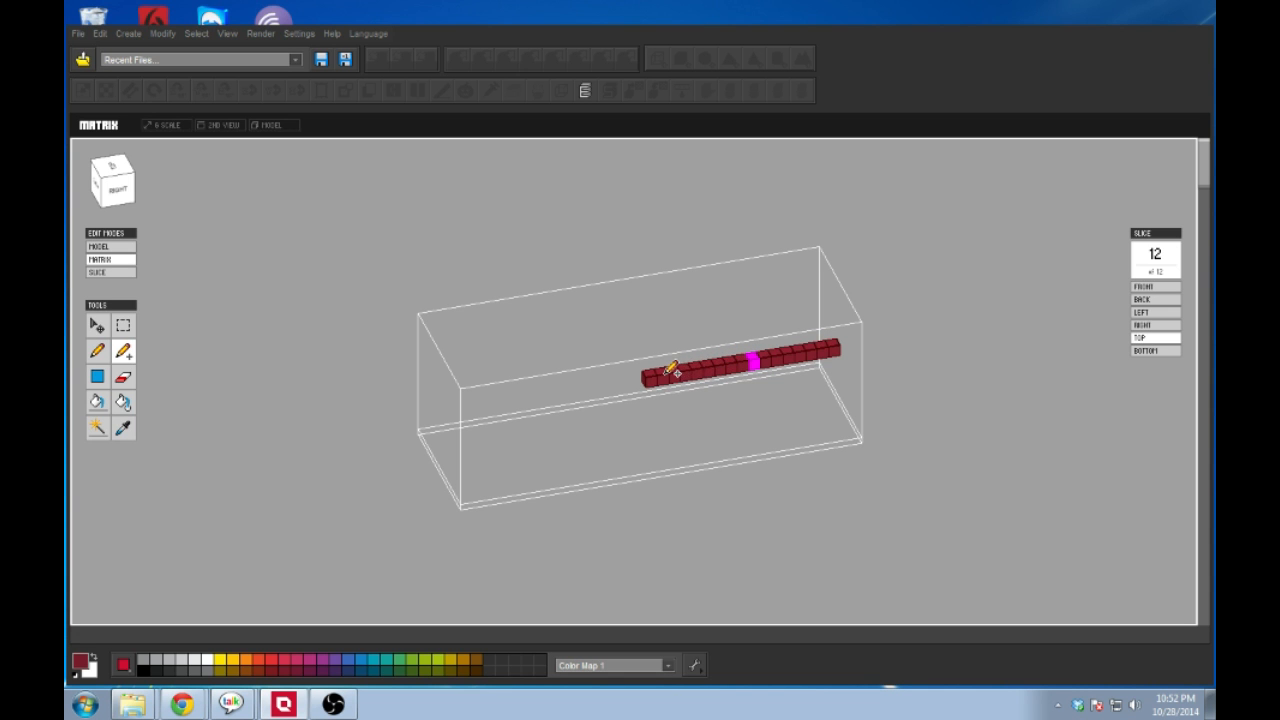
pyautogui.moveTo(677, 402)
pyautogui.mouseDown()
pyautogui.moveTo(731, 361)
pyautogui.moveTo(586, 383)
pyautogui.mouseUp()
# Step: Choose light gray and place one cube on each of the shaft's four sides around its middle as a collar
pyautogui.moveTo(658, 387); pyautogui.dragTo(626, 500, button='right')
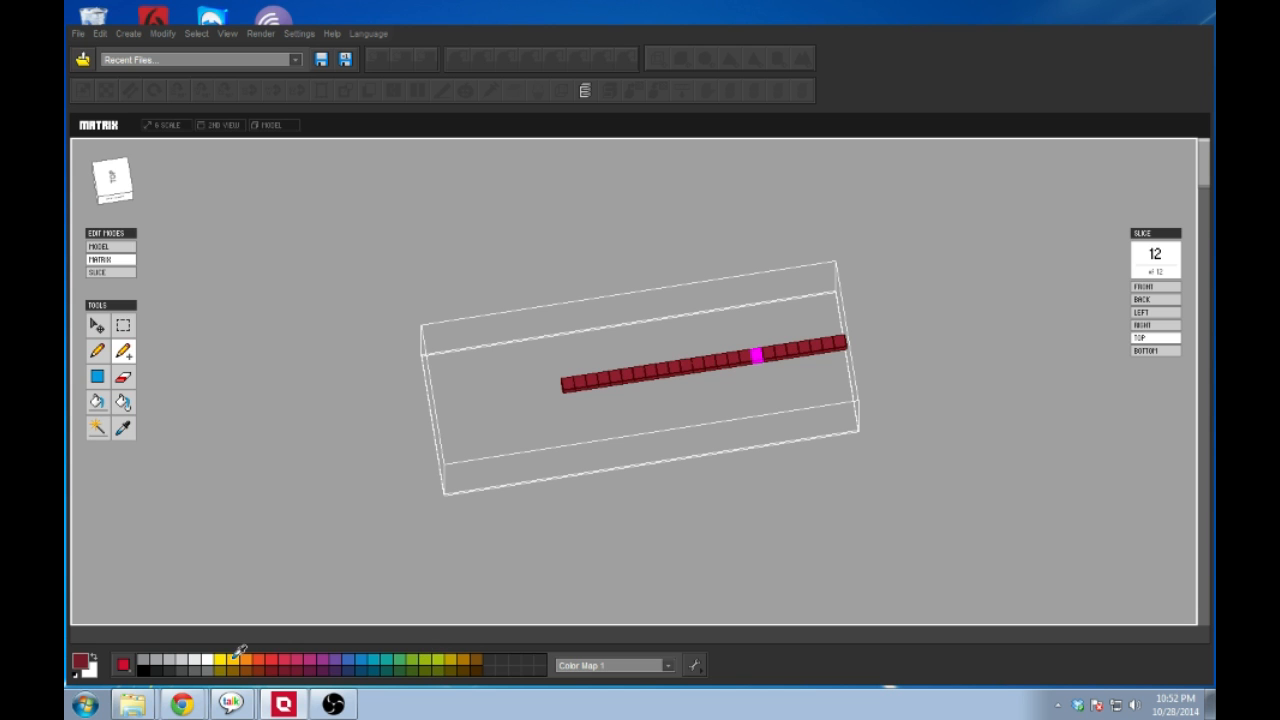
pyautogui.click(163, 656)
pyautogui.moveTo(809, 423)
pyautogui.mouseDown(button='right')
pyautogui.moveTo(751, 331)
pyautogui.moveTo(789, 360)
pyautogui.mouseUp(button='right')
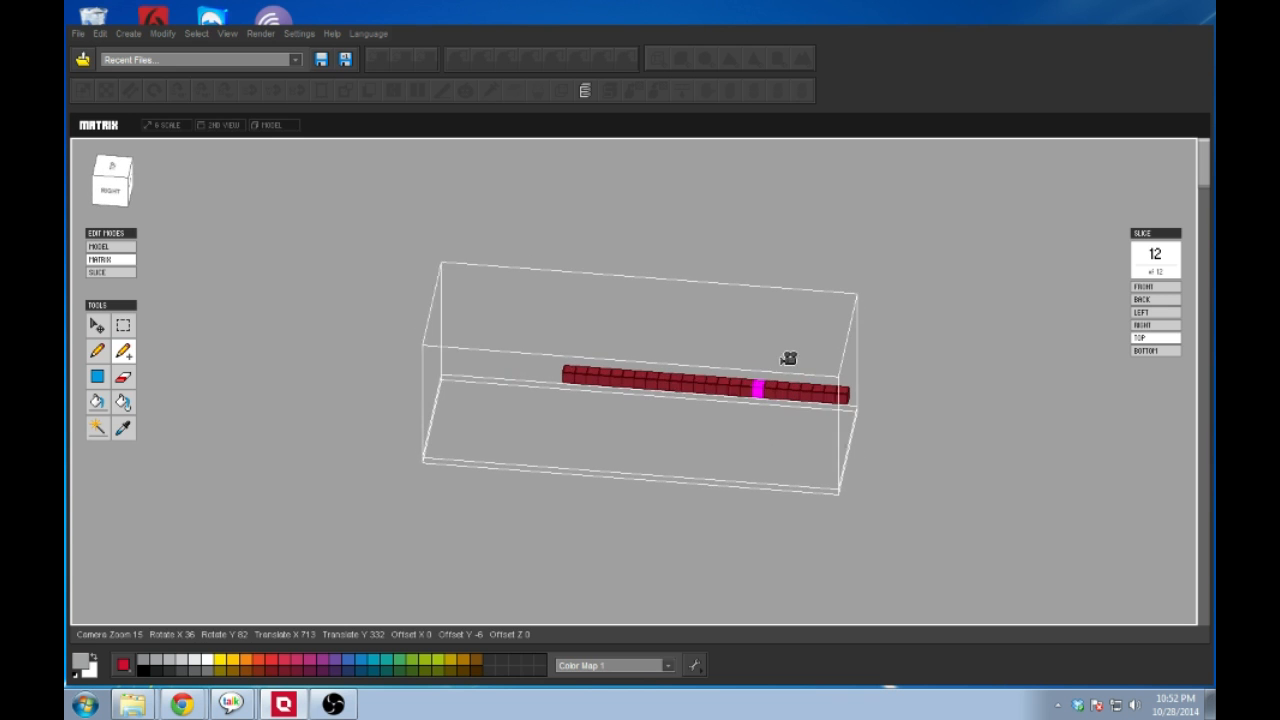
pyautogui.click(703, 381)
pyautogui.moveTo(700, 371)
pyautogui.mouseDown(button='right')
pyautogui.moveTo(722, 392)
pyautogui.moveTo(709, 473)
pyautogui.mouseUp(button='right')
pyautogui.moveTo(714, 357); pyautogui.dragTo(530, 590, button='right')
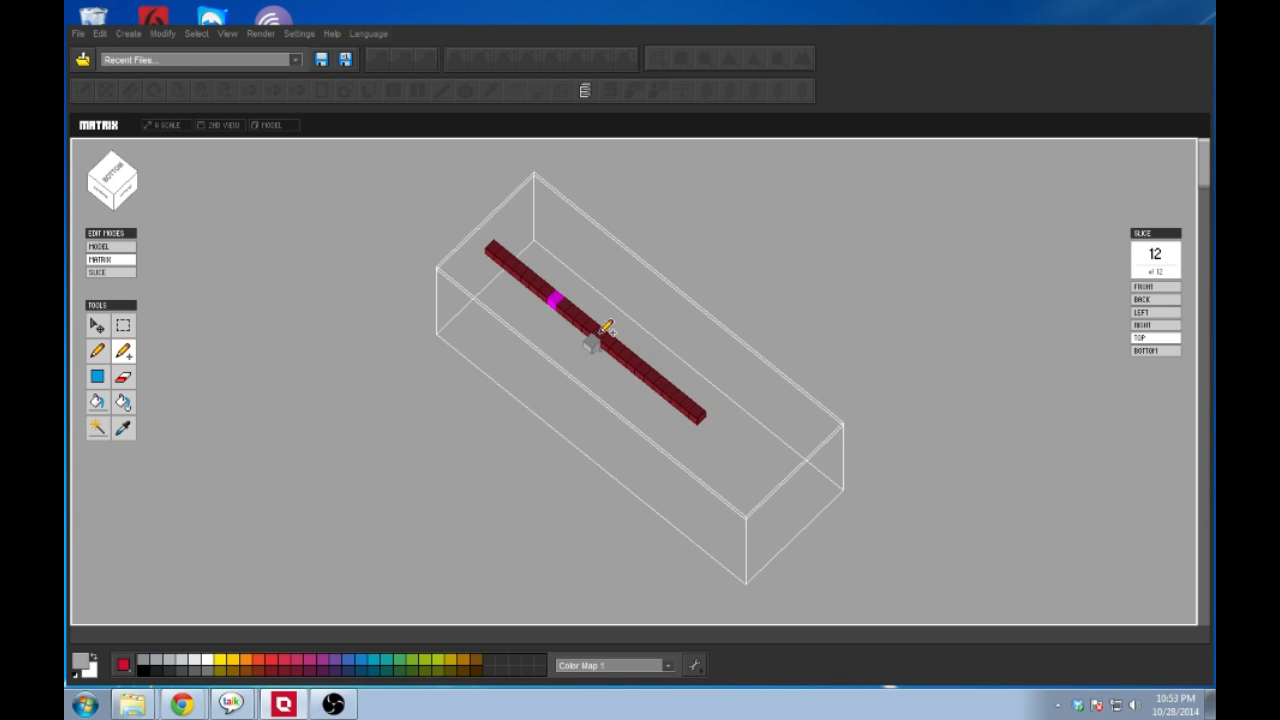
pyautogui.moveTo(698, 410); pyautogui.dragTo(685, 274, button='right')
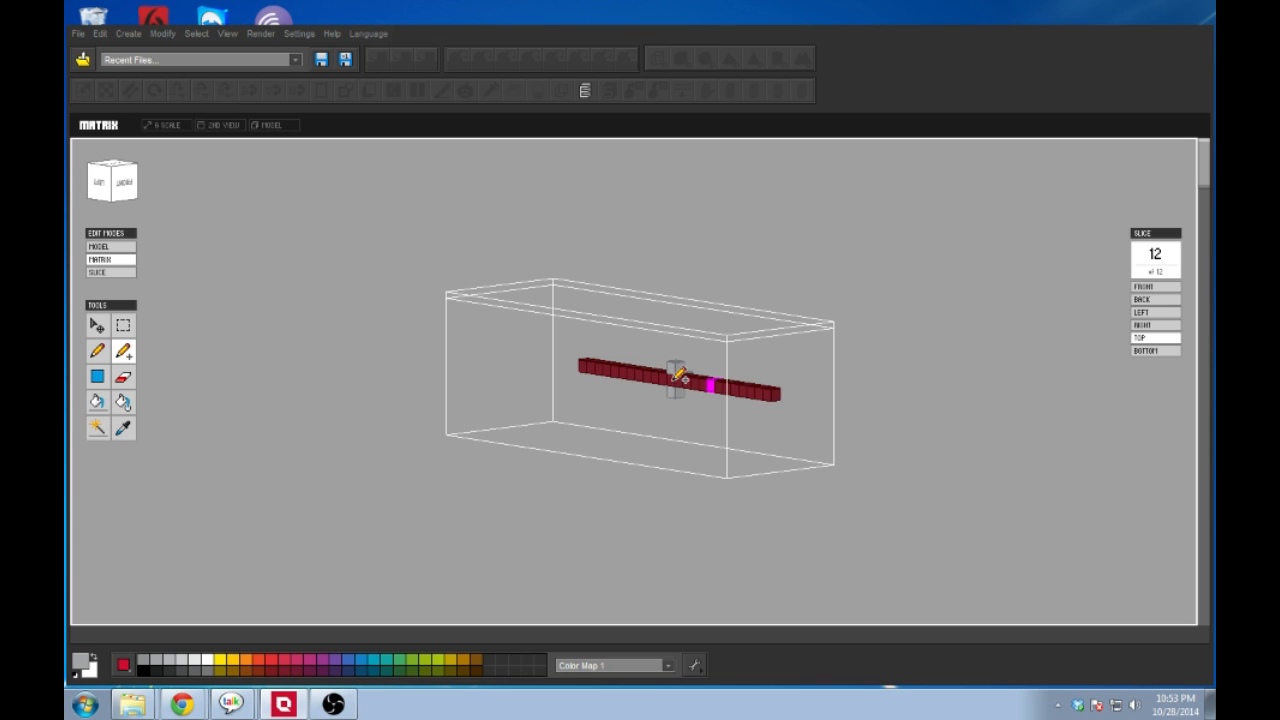
pyautogui.moveTo(585, 333); pyautogui.dragTo(654, 323, button='right')
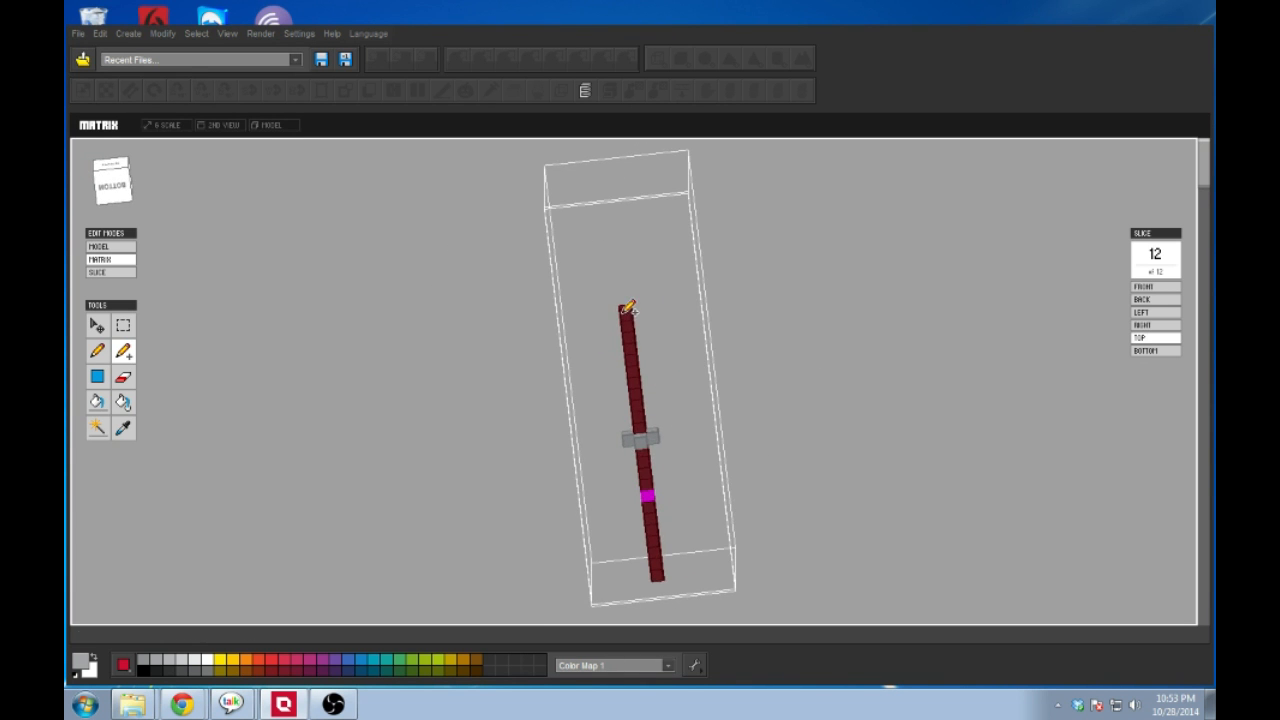
# Step: Build a cross of four gray arms, four cubes each, around the shaft's back end and erase the stray cube
pyautogui.moveTo(643, 323); pyautogui.dragTo(549, 452, button='right')
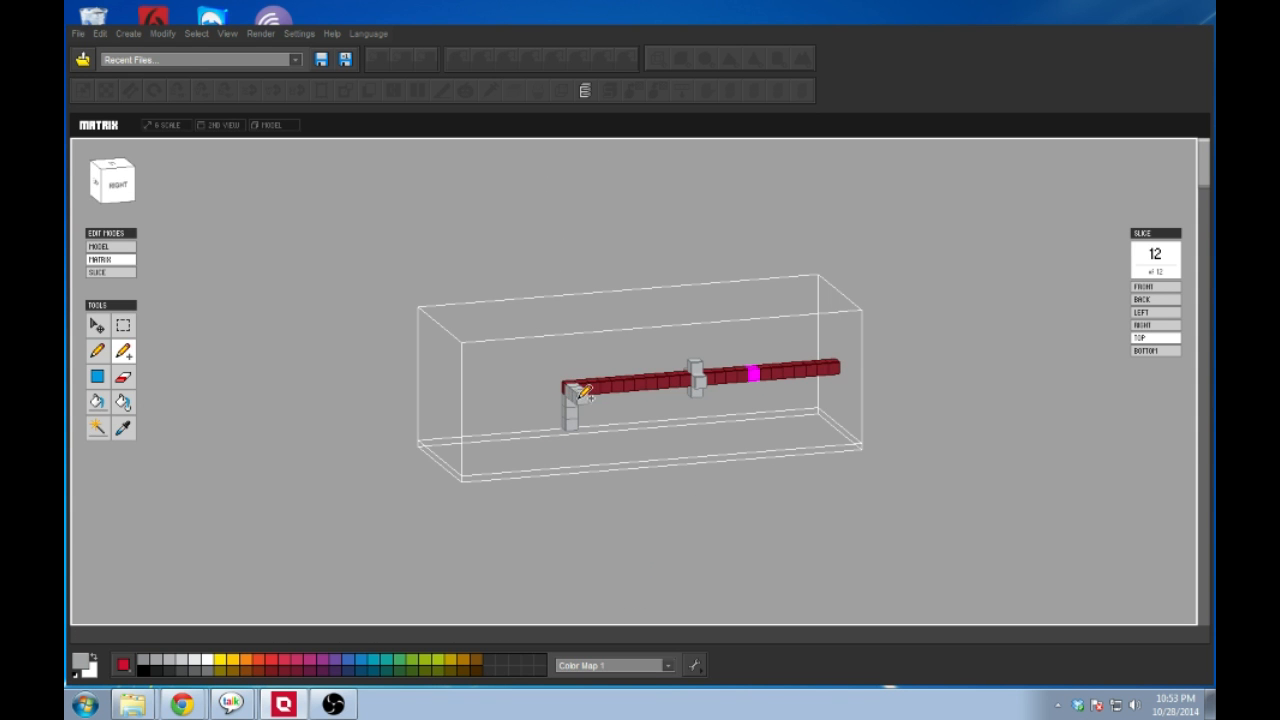
pyautogui.moveTo(590, 398); pyautogui.dragTo(757, 371, button='right')
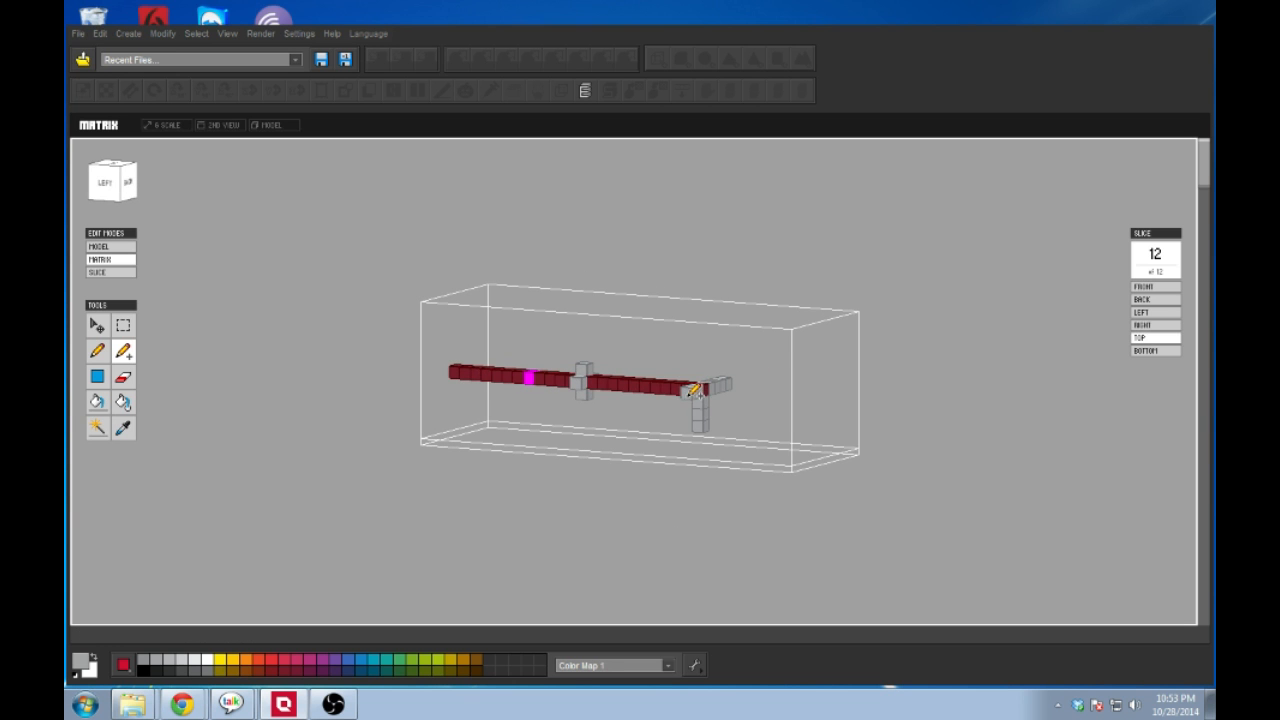
pyautogui.moveTo(689, 389); pyautogui.dragTo(681, 453, button='right')
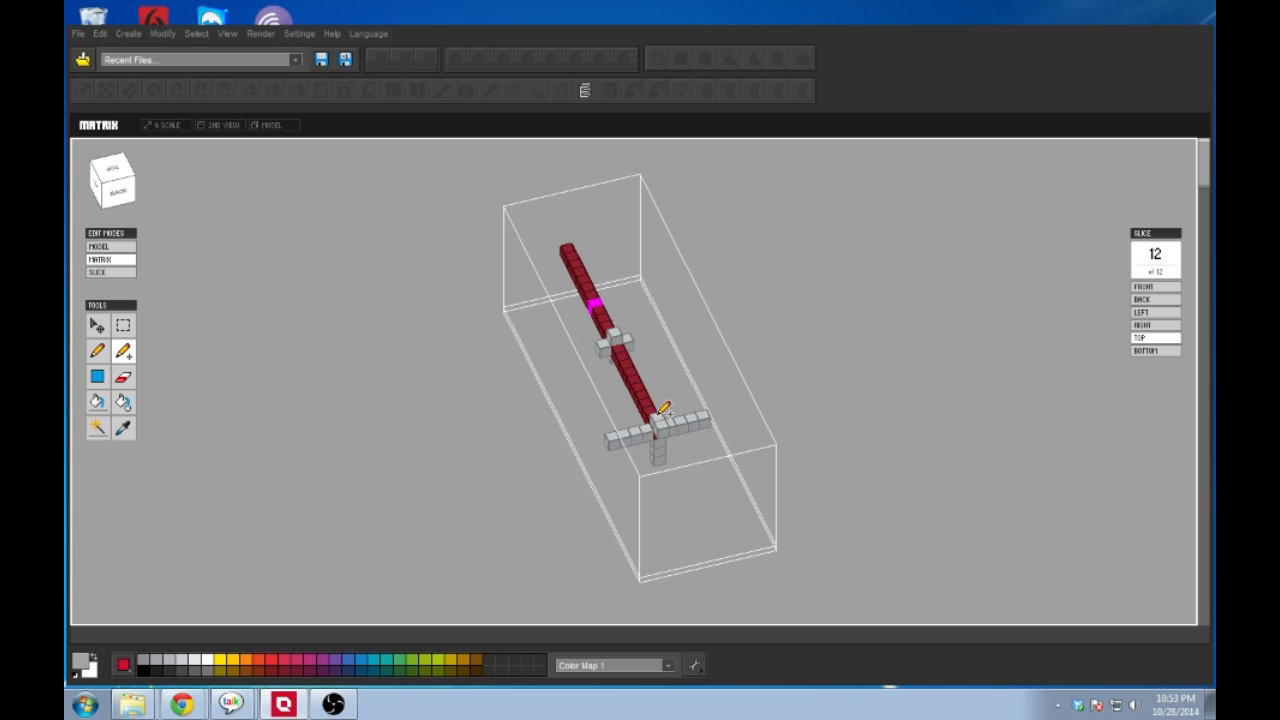
pyautogui.moveTo(670, 425); pyautogui.dragTo(671, 373, button='right')
pyautogui.click(123, 377)
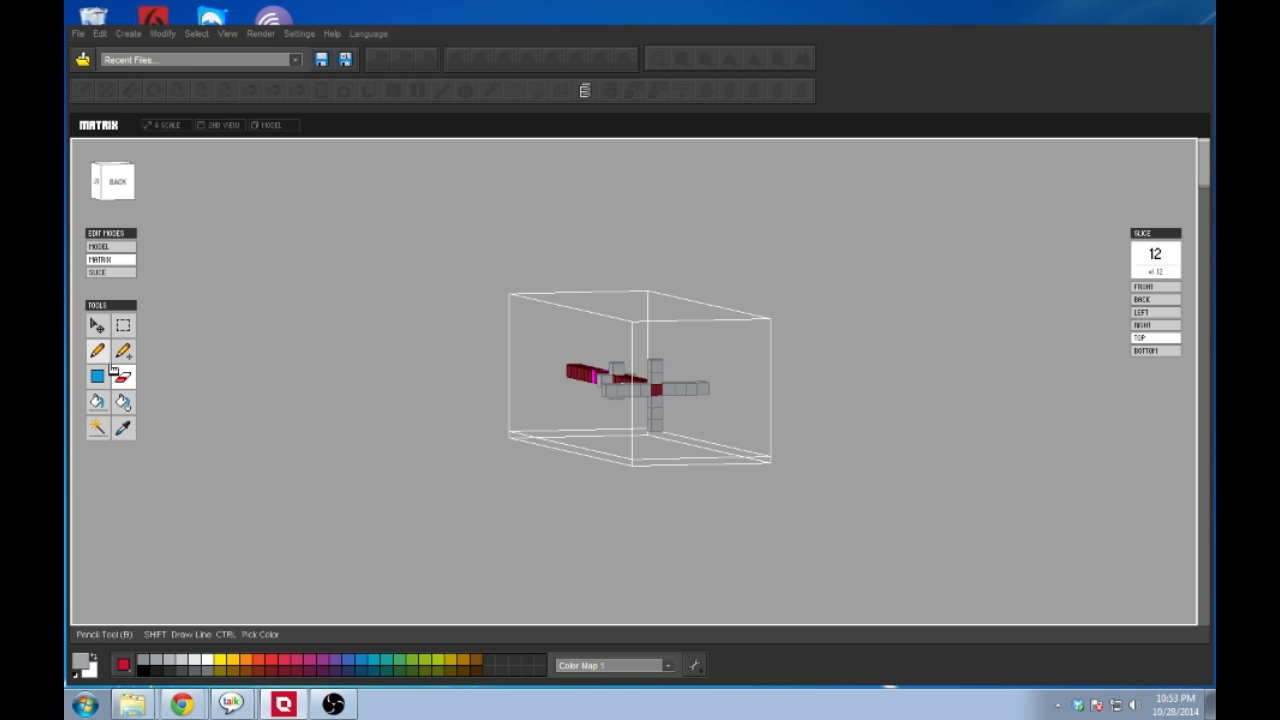
pyautogui.click(122, 352)
pyautogui.moveTo(601, 376); pyautogui.dragTo(634, 456, button='right')
pyautogui.click(672, 421)
pyautogui.click(670, 414)
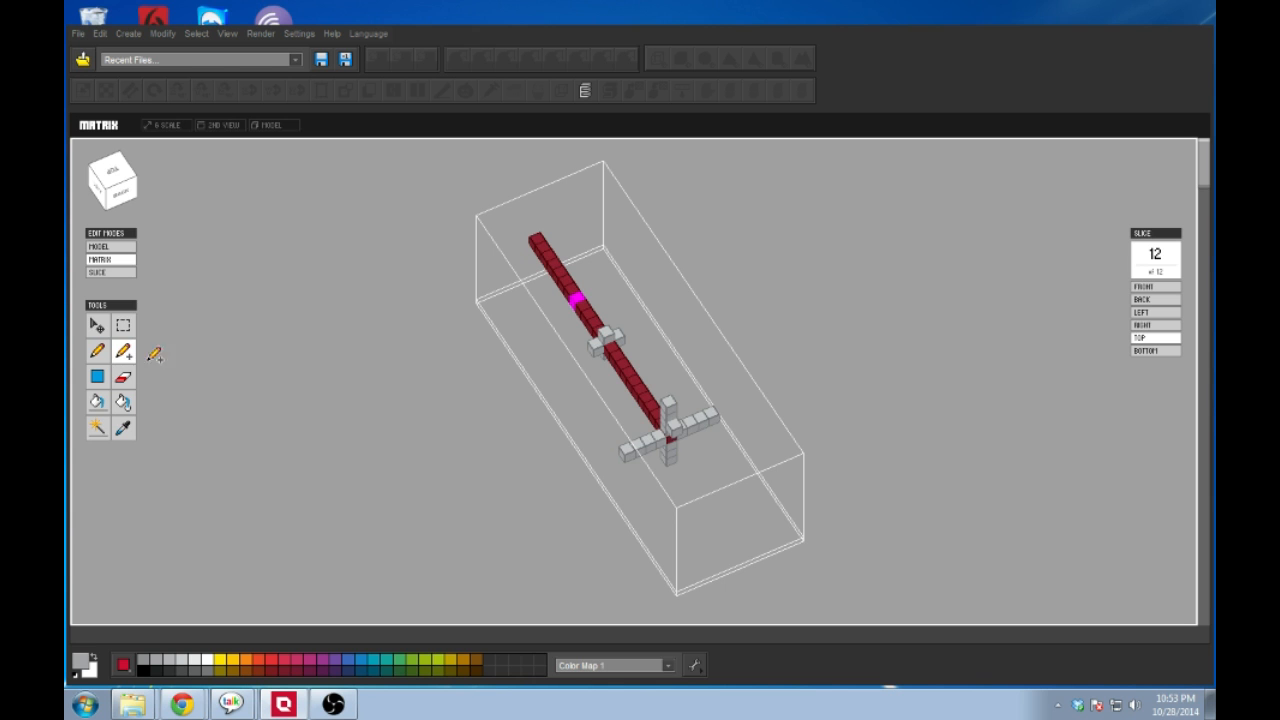
pyautogui.click(123, 377)
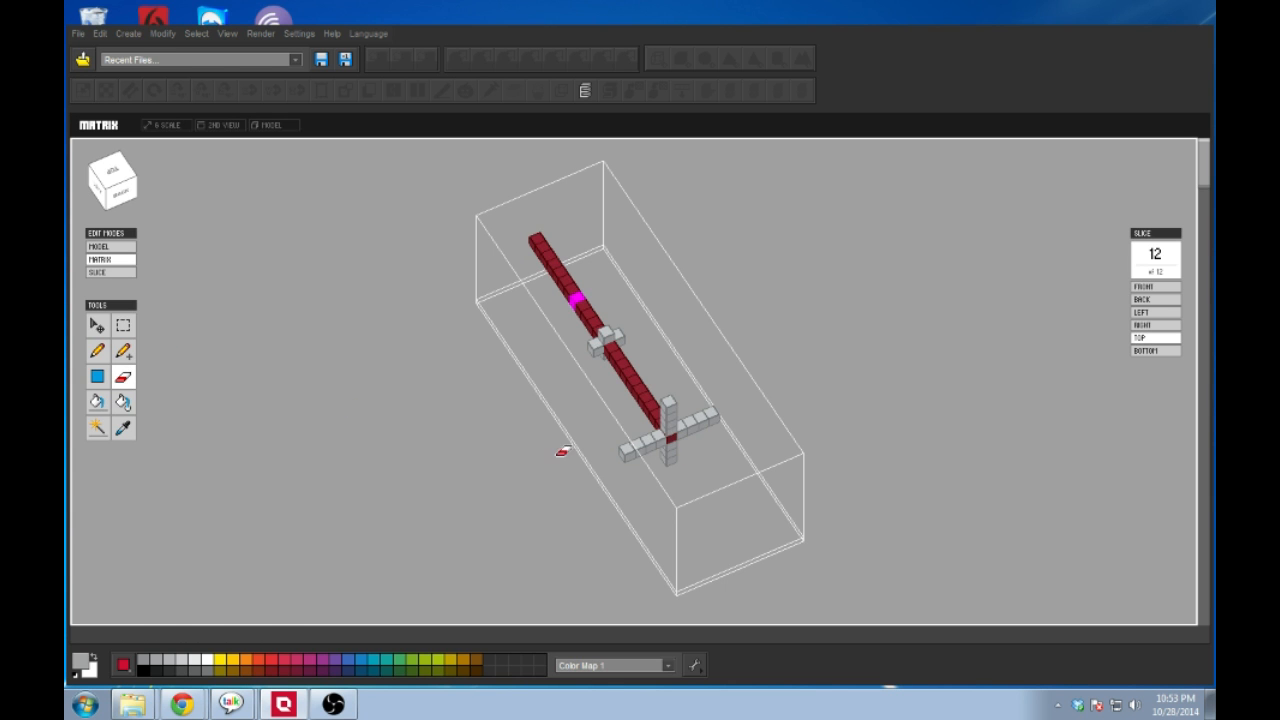
# Step: Thicken the gray cross with shorter stepped layers of cubes behind it and a few cubes around the shaft in front
pyautogui.click(122, 351)
pyautogui.moveTo(610, 565)
pyautogui.mouseDown(button='right')
pyautogui.moveTo(634, 558)
pyautogui.moveTo(580, 391)
pyautogui.mouseUp(button='right')
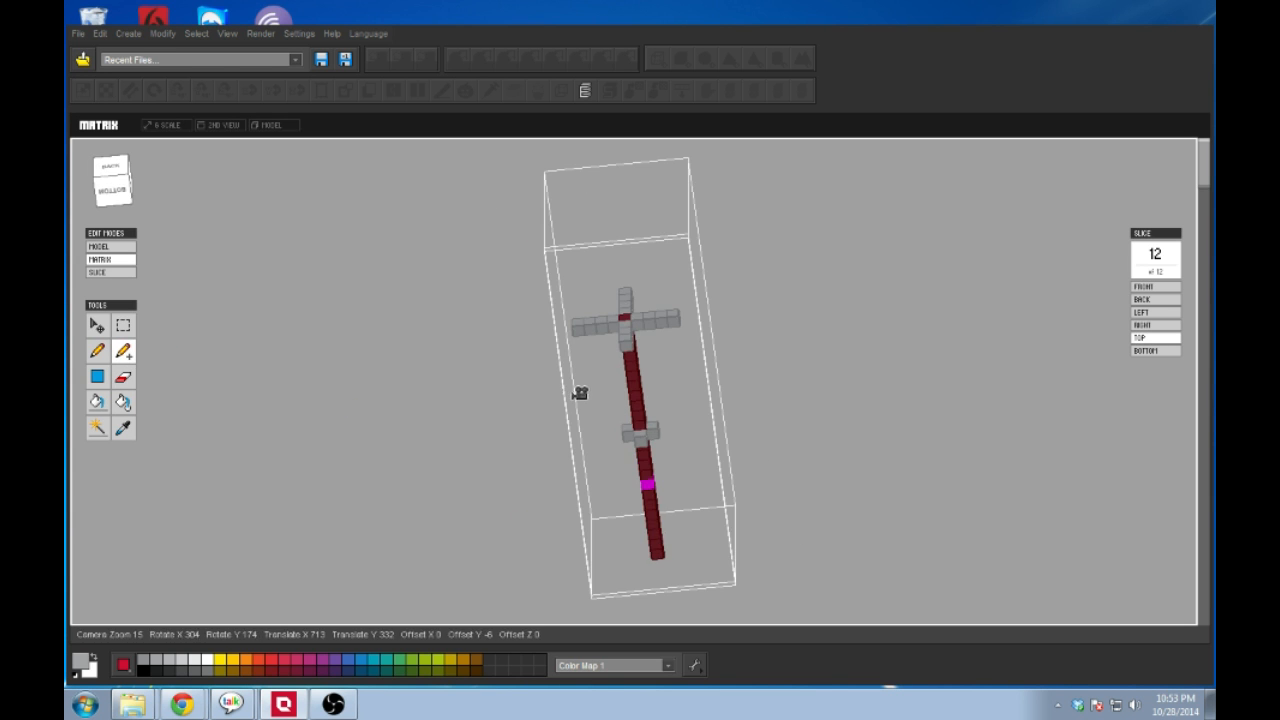
pyautogui.moveTo(634, 343); pyautogui.dragTo(580, 420, button='right')
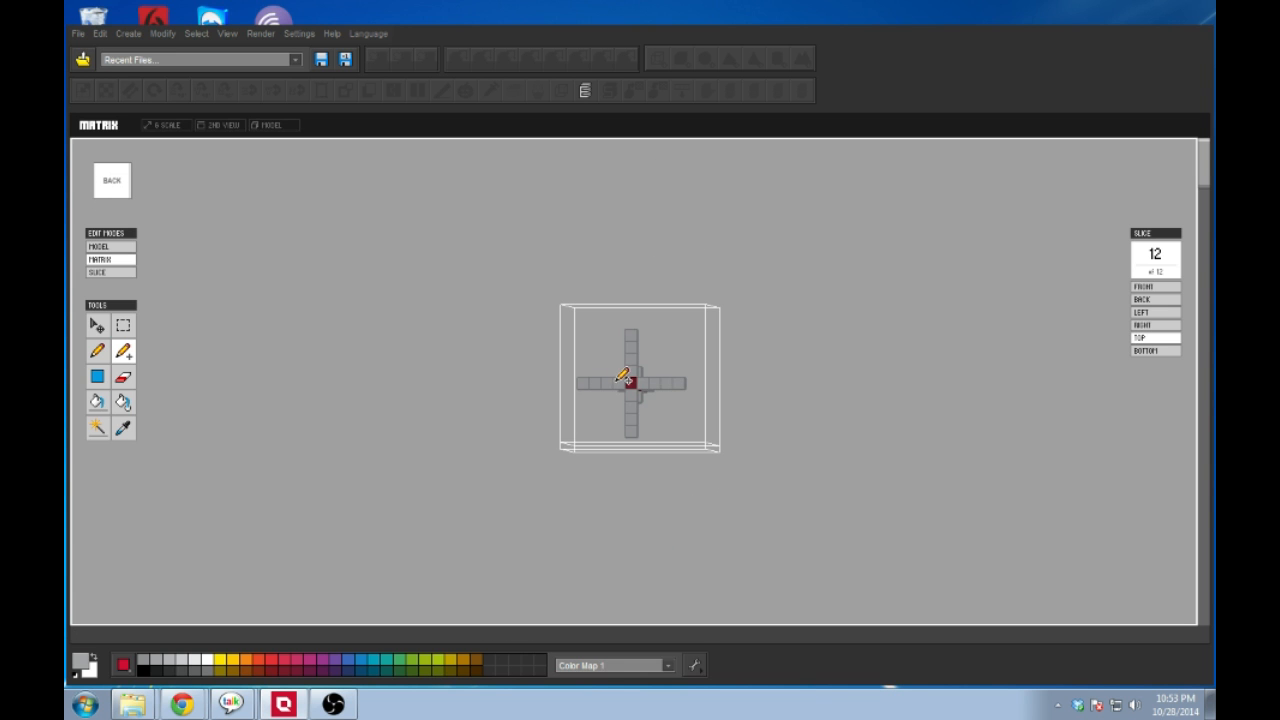
pyautogui.moveTo(616, 381); pyautogui.dragTo(609, 457, button='right')
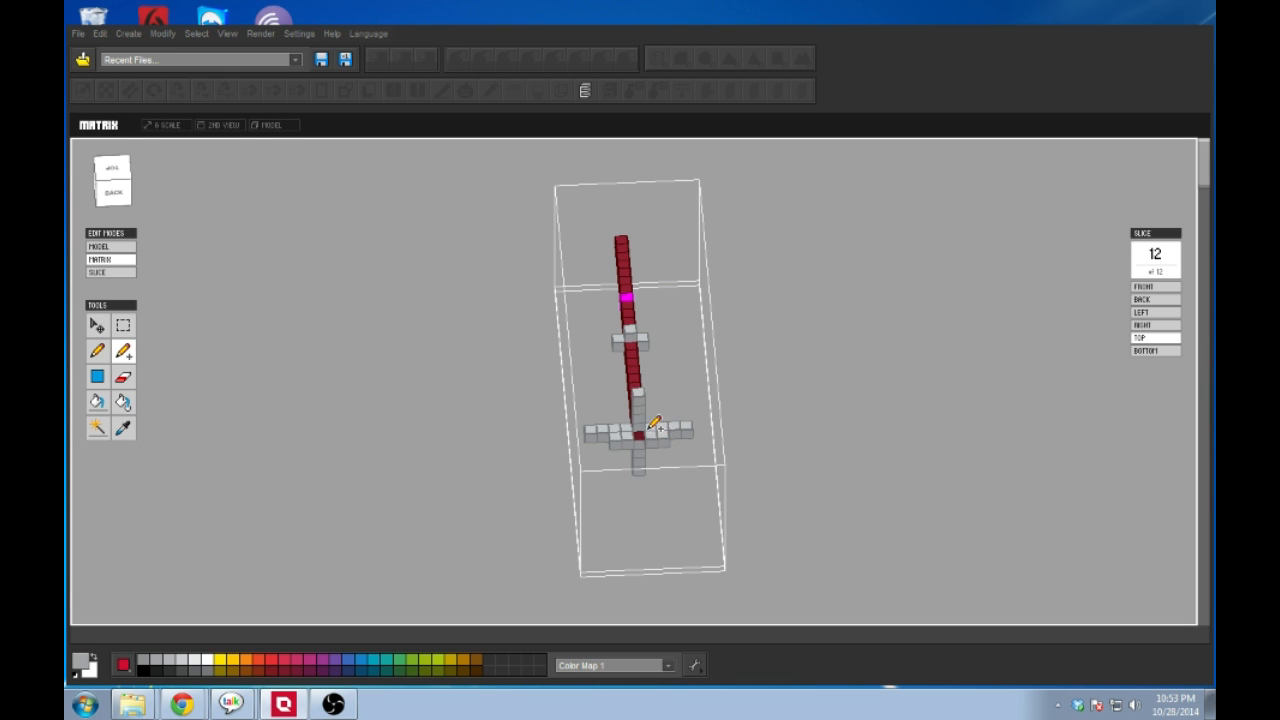
pyautogui.moveTo(651, 448); pyautogui.dragTo(655, 390, button='right')
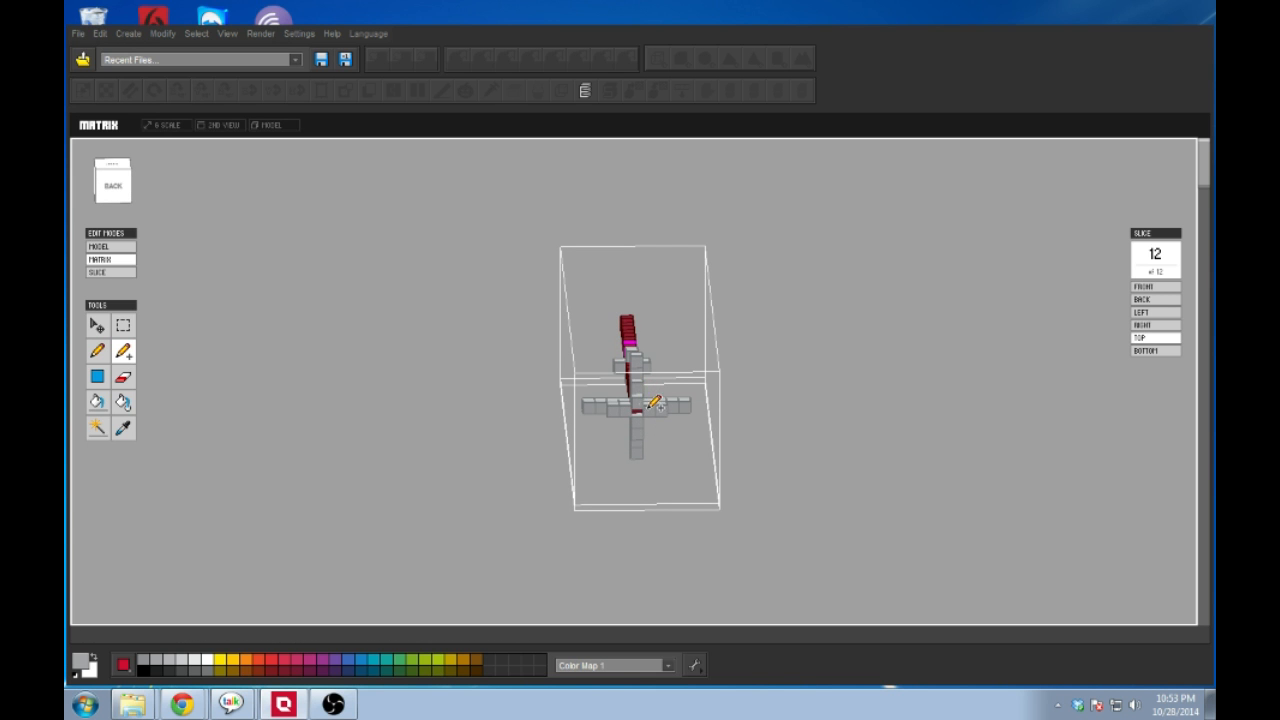
pyautogui.moveTo(628, 393); pyautogui.dragTo(481, 479, button='right')
pyautogui.moveTo(741, 400); pyautogui.dragTo(727, 457, button='right')
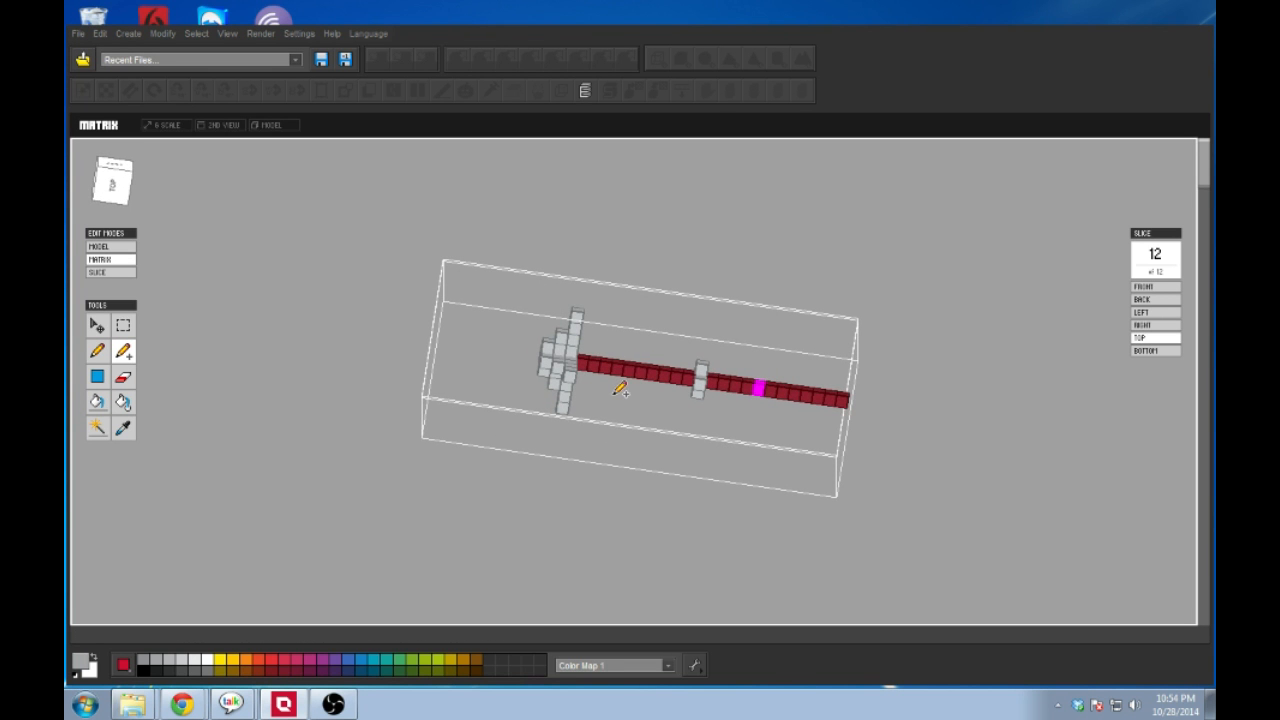
pyautogui.moveTo(557, 406); pyautogui.dragTo(460, 304, button='right')
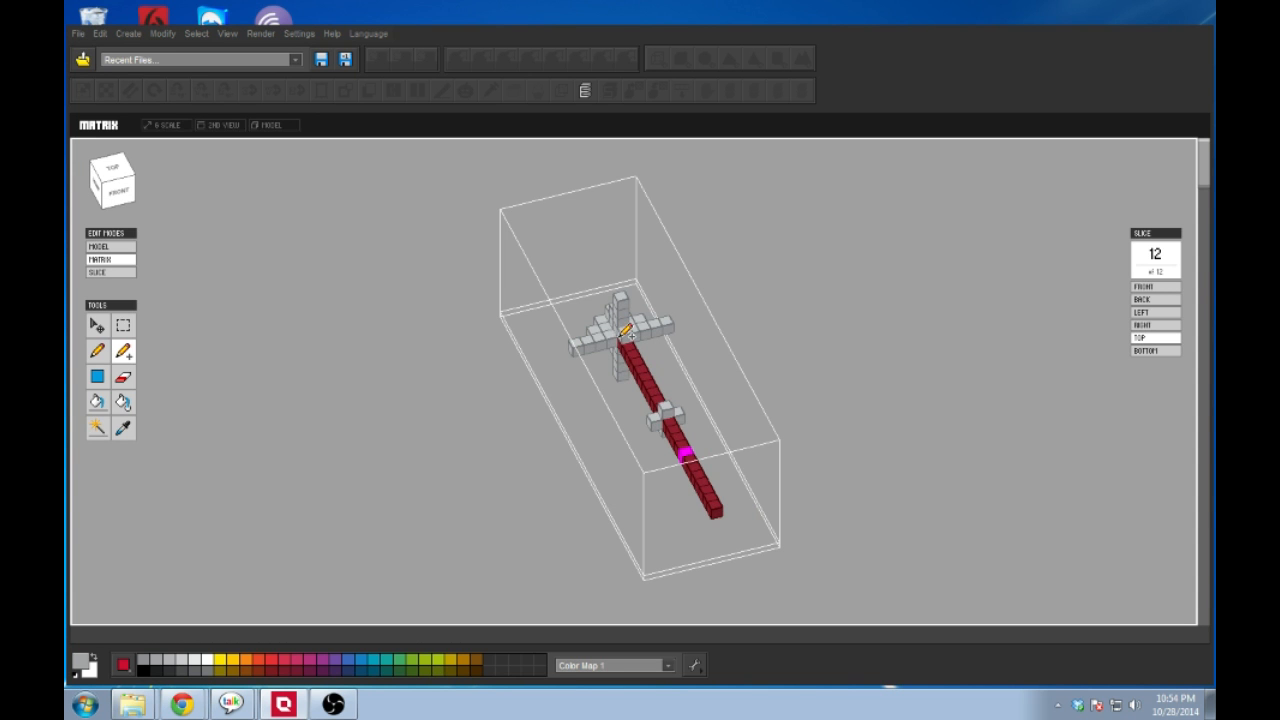
pyautogui.moveTo(625, 352)
pyautogui.mouseDown(button='right')
pyautogui.moveTo(629, 294)
pyautogui.moveTo(611, 266)
pyautogui.moveTo(660, 392)
pyautogui.moveTo(639, 412)
pyautogui.moveTo(726, 429)
pyautogui.moveTo(758, 420)
pyautogui.moveTo(849, 449)
pyautogui.moveTo(825, 467)
pyautogui.mouseUp(button='right')
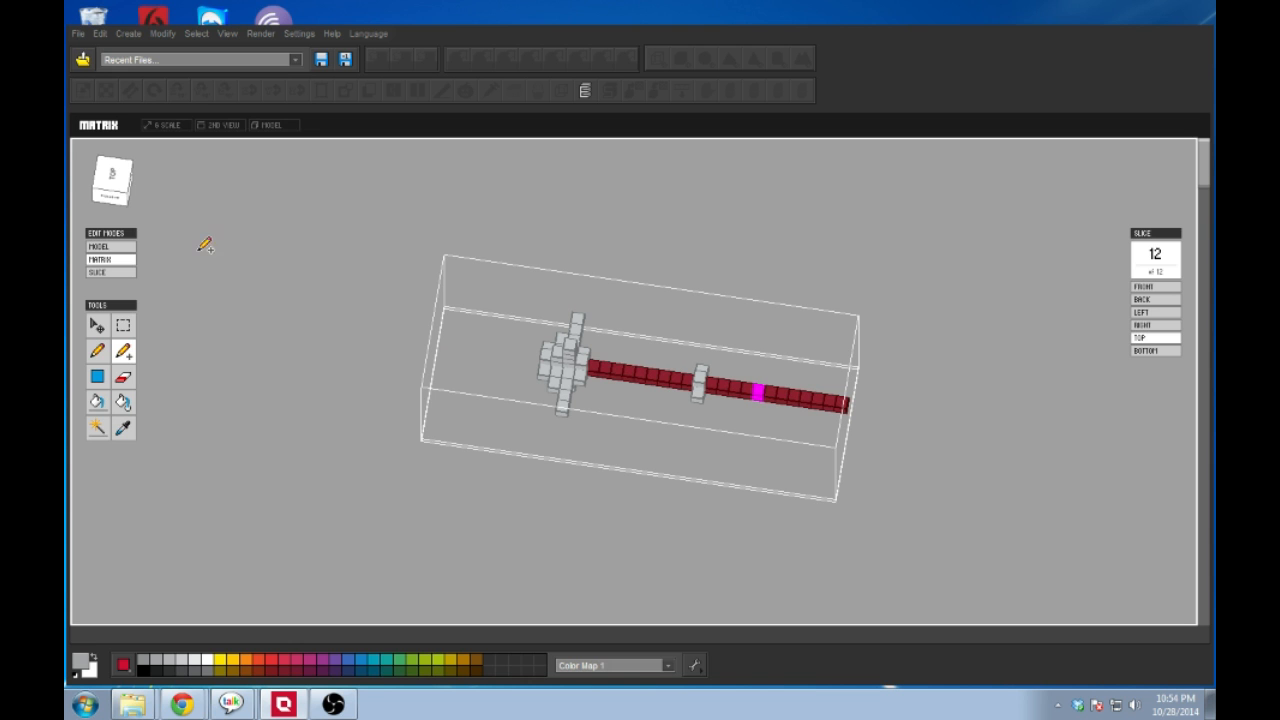
# Step: Return to model mode and move the 12 × 12 × 35 matrix along the red axis to position -1, 0, -17
pyautogui.click(103, 249)
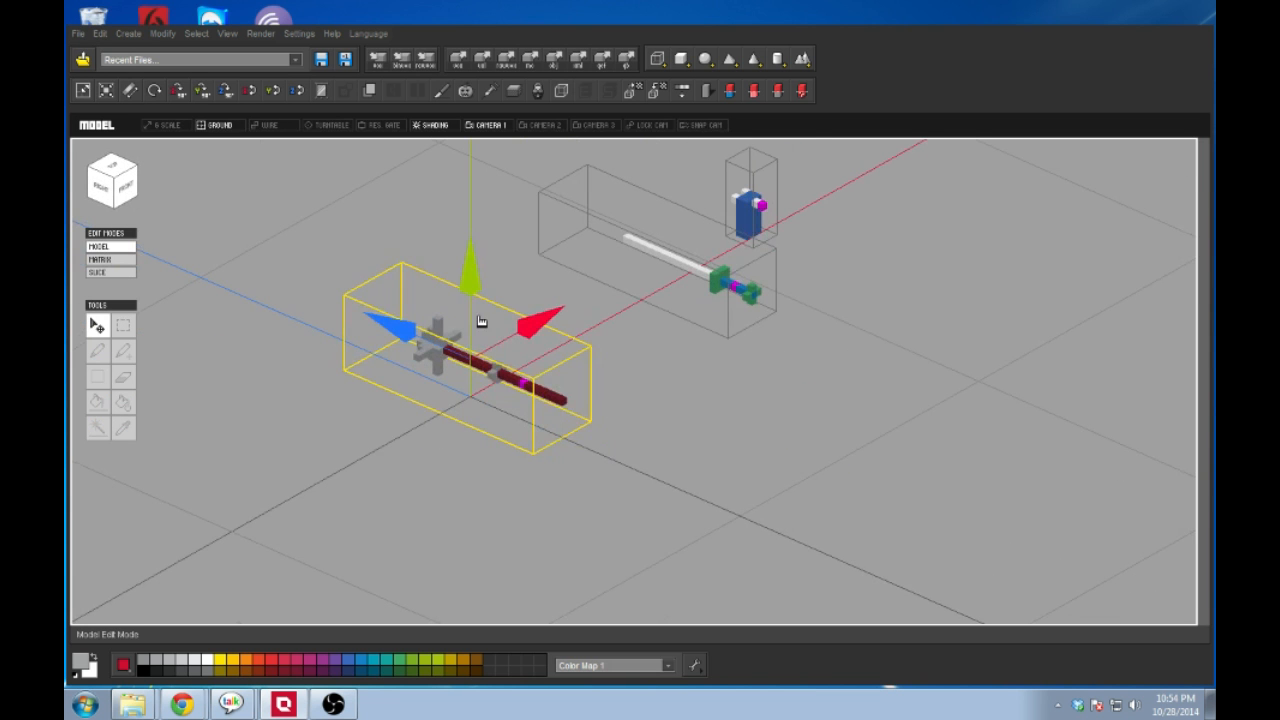
pyautogui.moveTo(563, 336); pyautogui.dragTo(570, 311)
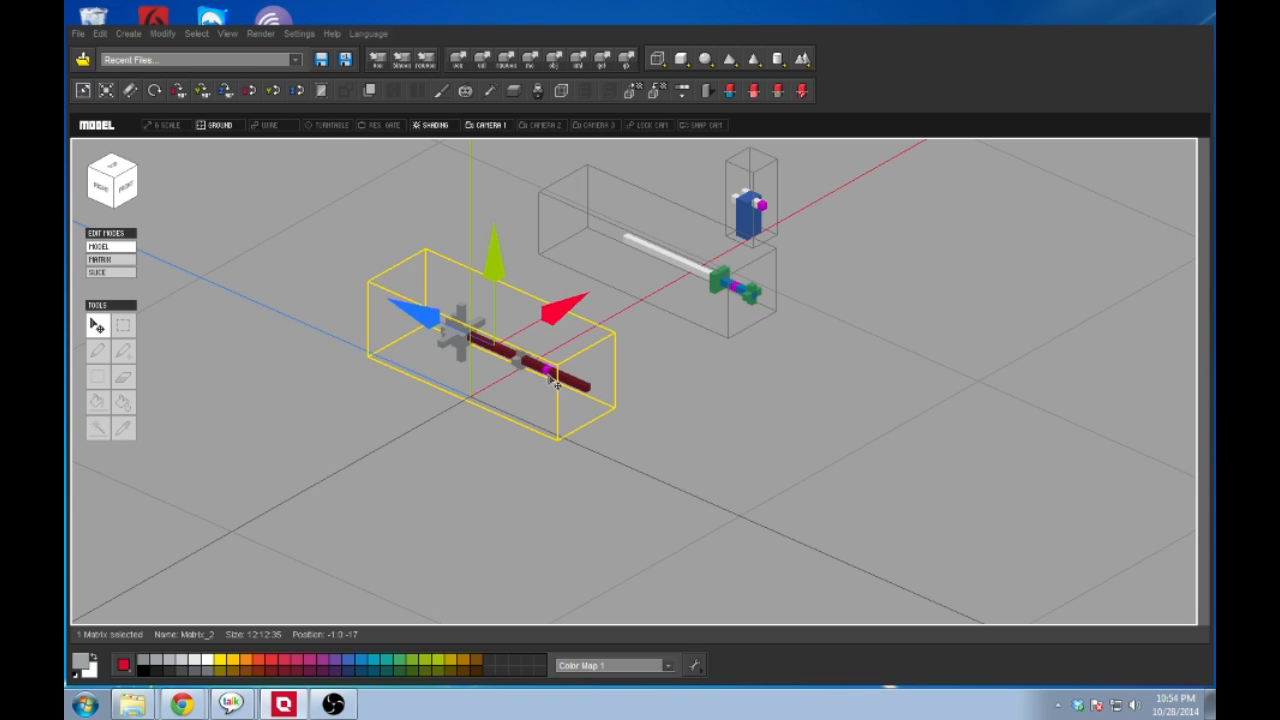
pyautogui.moveTo(588, 392); pyautogui.dragTo(565, 355, button='right')
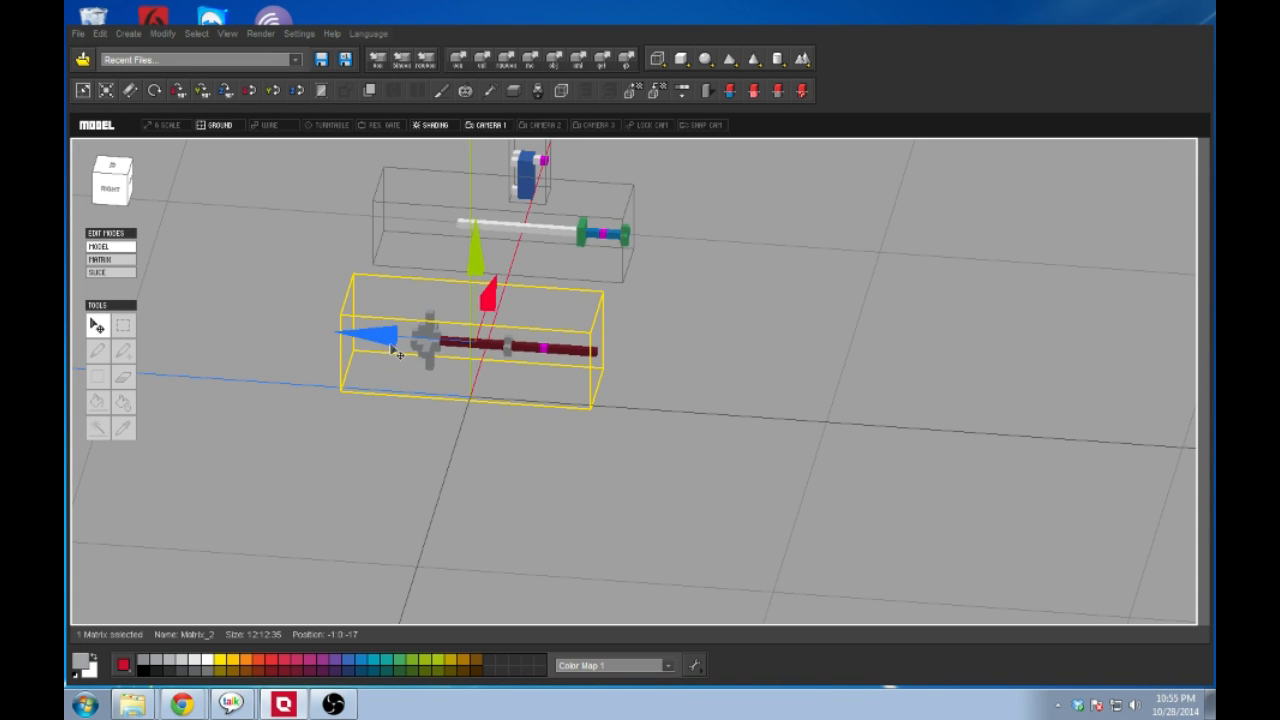
pyautogui.moveTo(537, 386); pyautogui.dragTo(562, 436, button='right')
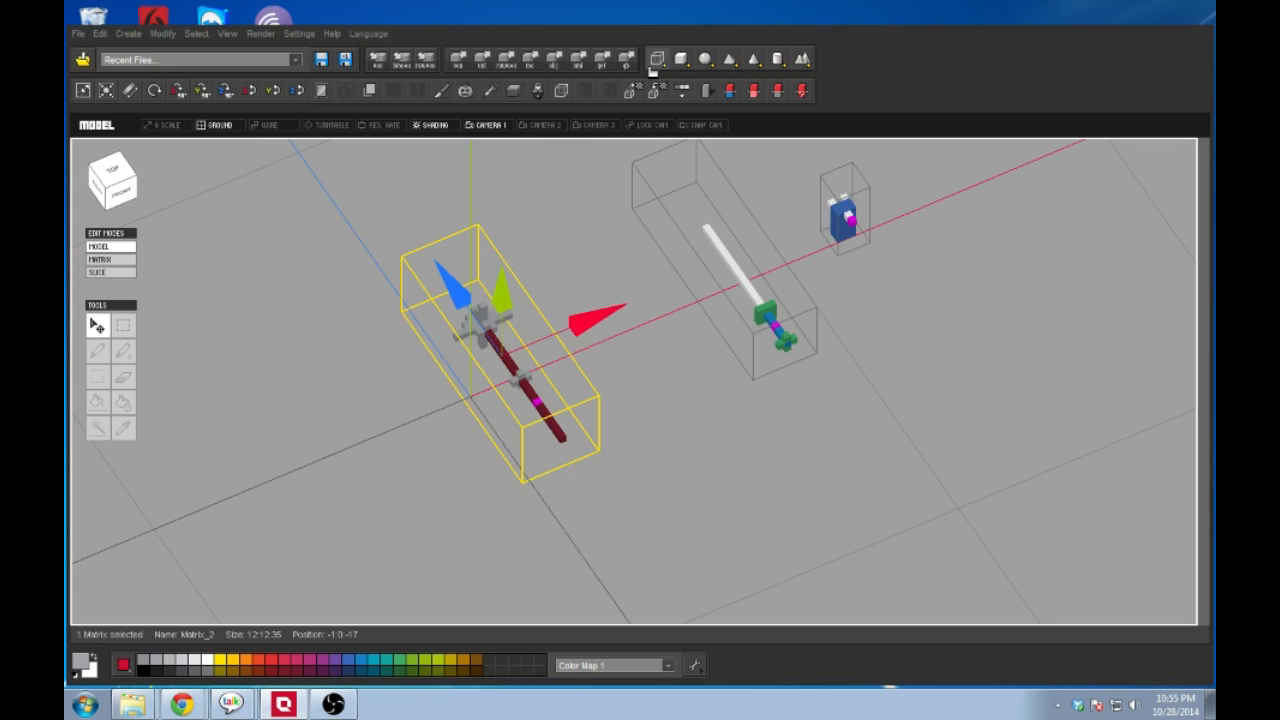
# Step: Select the matrix of the small blue model and start exporting it as a Qubicle Binary file
pyautogui.click(630, 63)
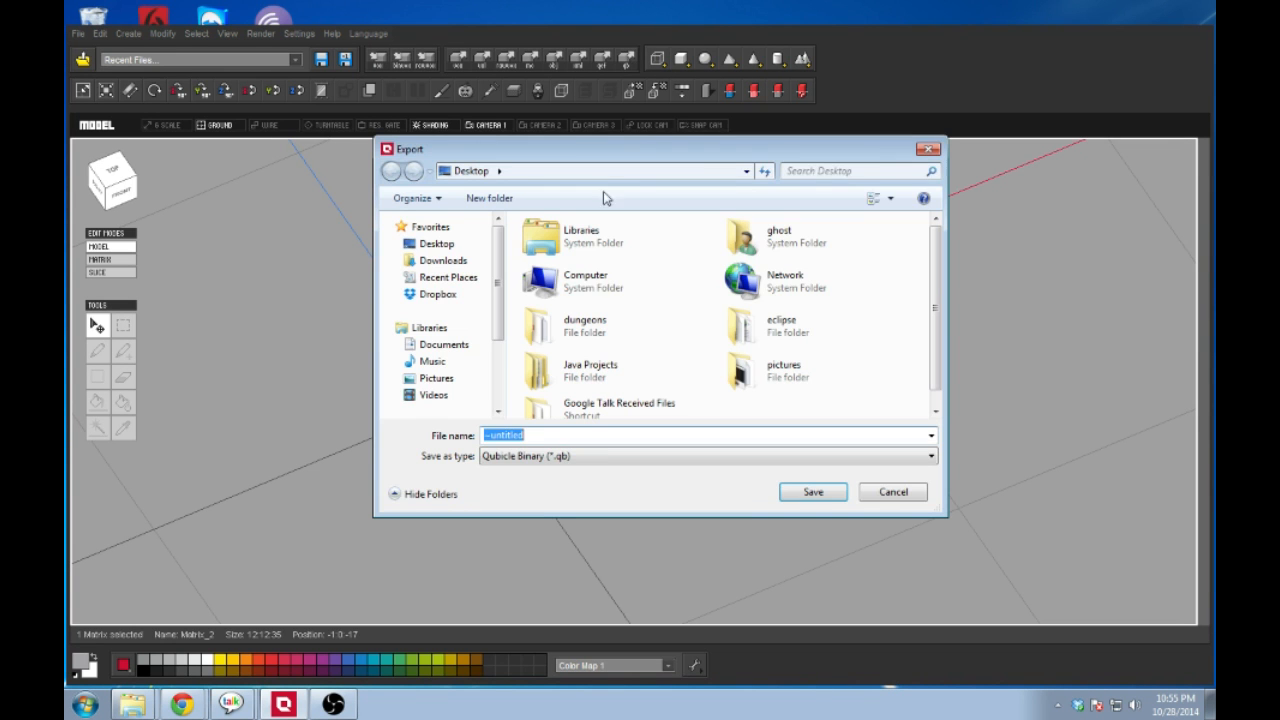
pyautogui.click(933, 150)
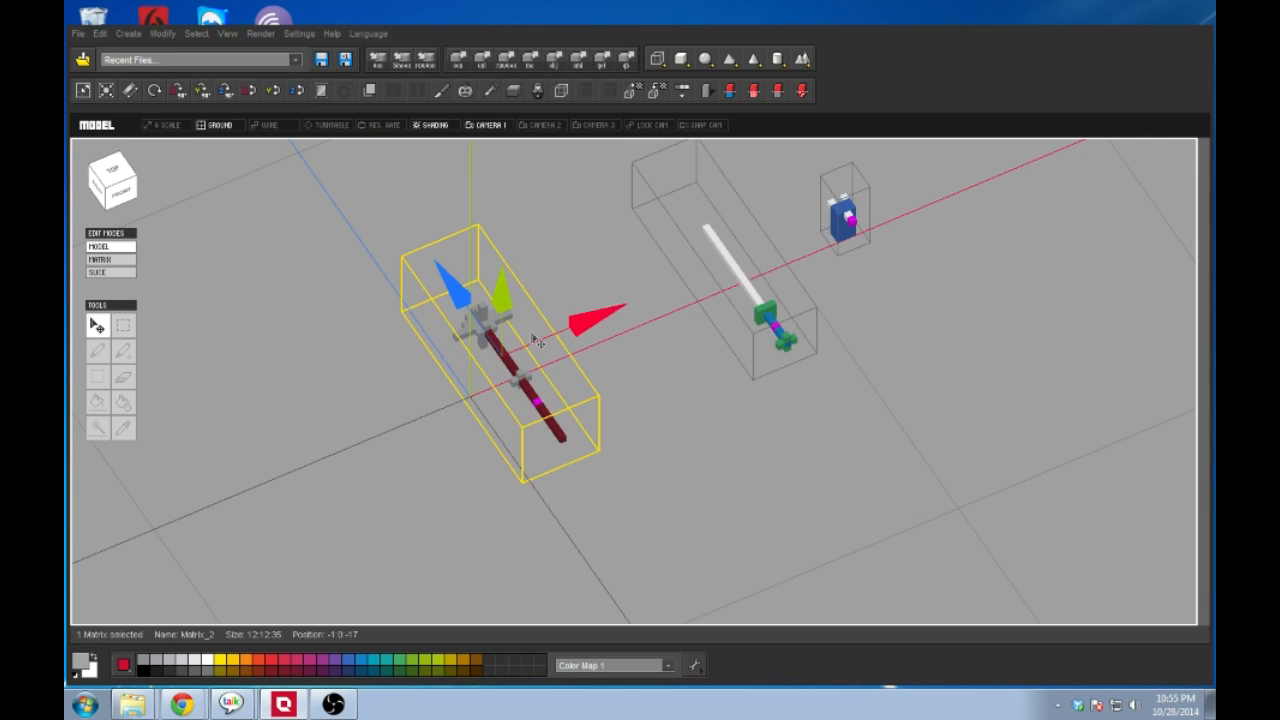
pyautogui.click(828, 225)
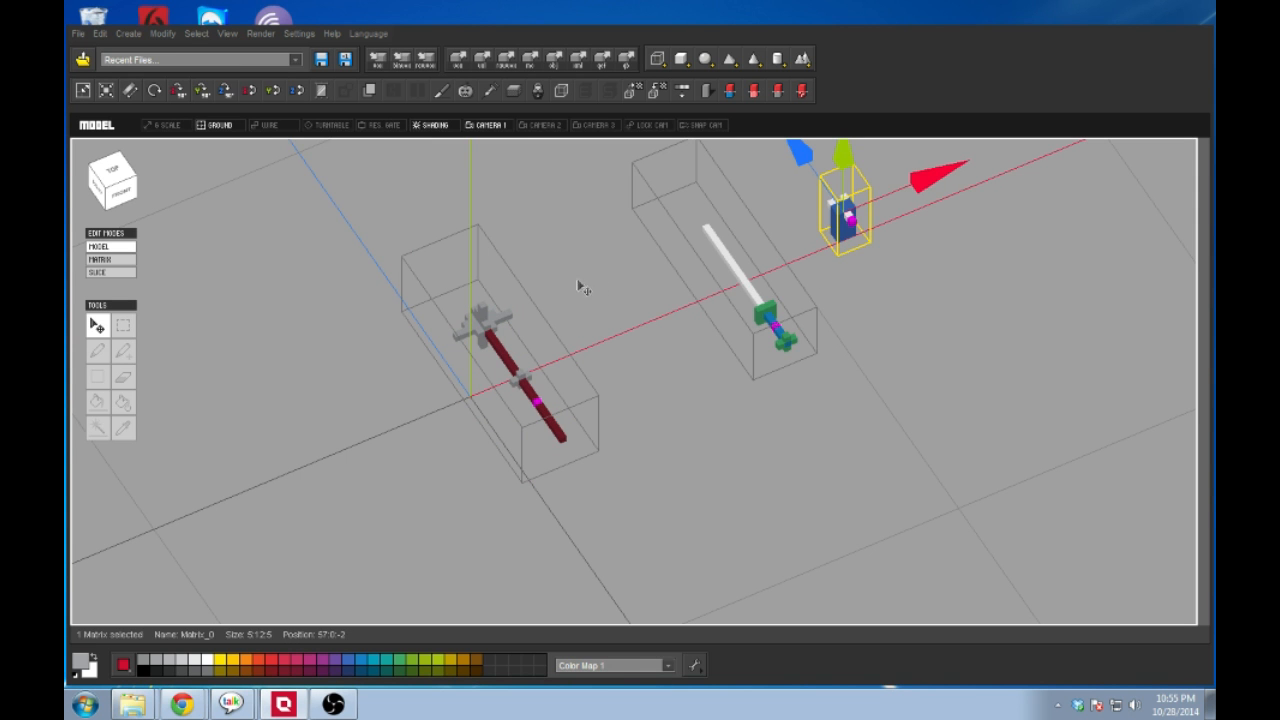
pyautogui.moveTo(585, 281); pyautogui.dragTo(611, 240, button='right')
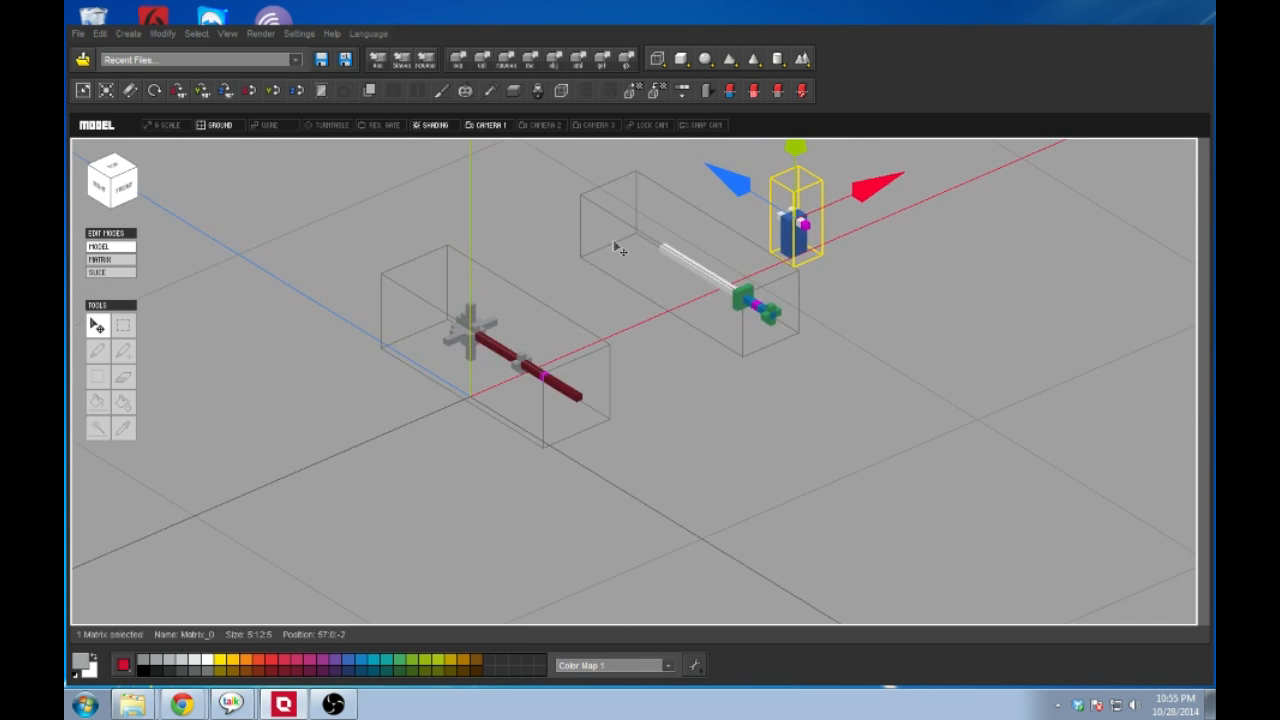
pyautogui.click(626, 61)
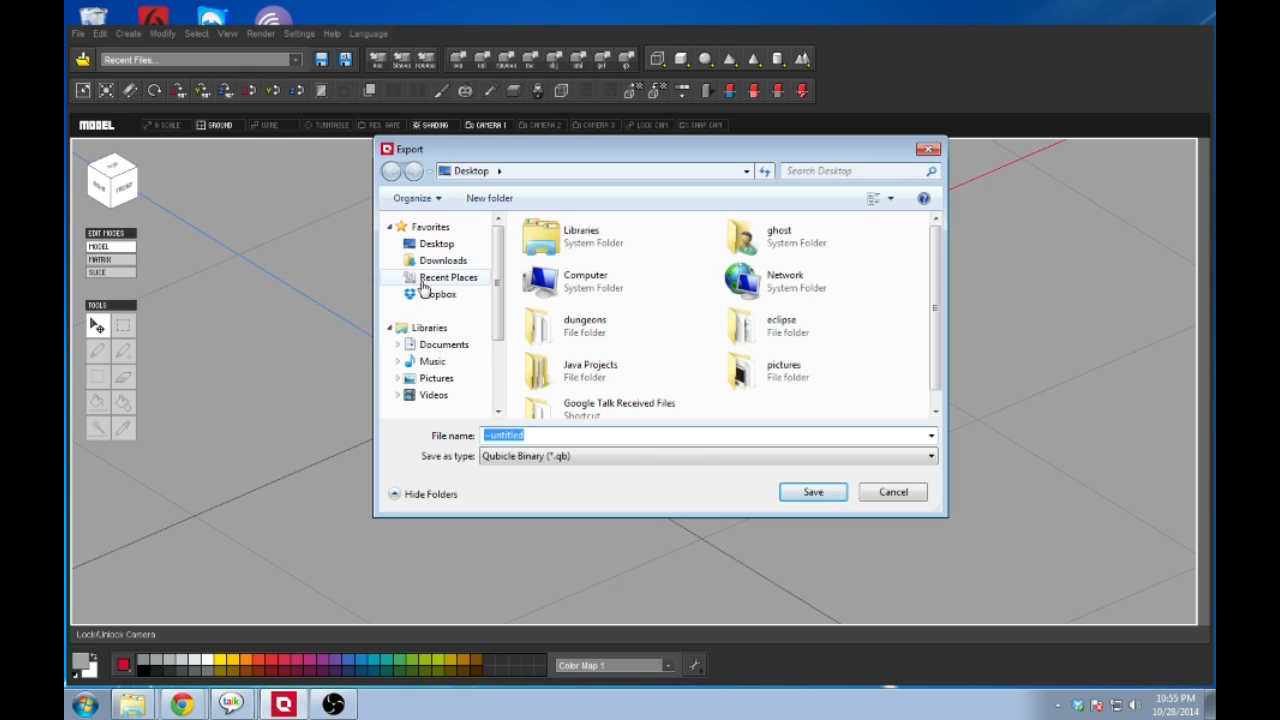
# Step: Create a new folder named "trove creations" in the Documents library from within the export dialog
pyautogui.moveTo(497, 240)
pyautogui.mouseDown()
pyautogui.moveTo(500, 290)
pyautogui.moveTo(499, 219)
pyautogui.mouseUp()
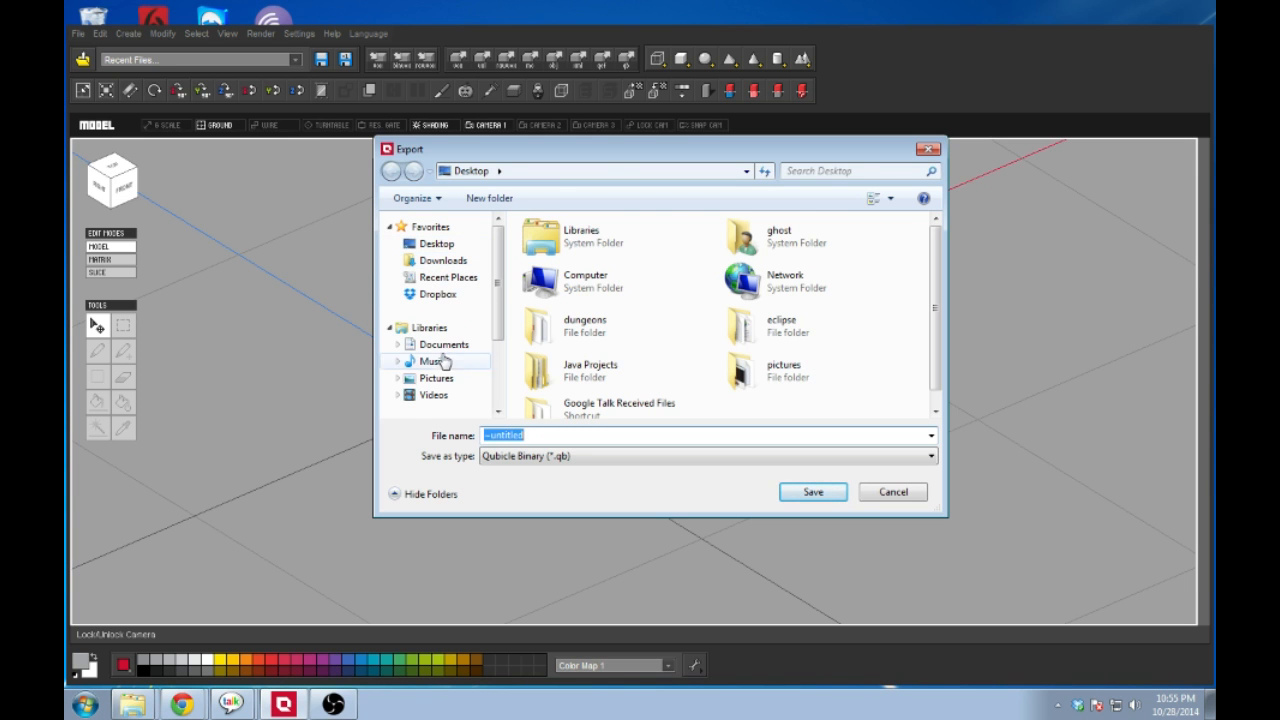
pyautogui.click(443, 344)
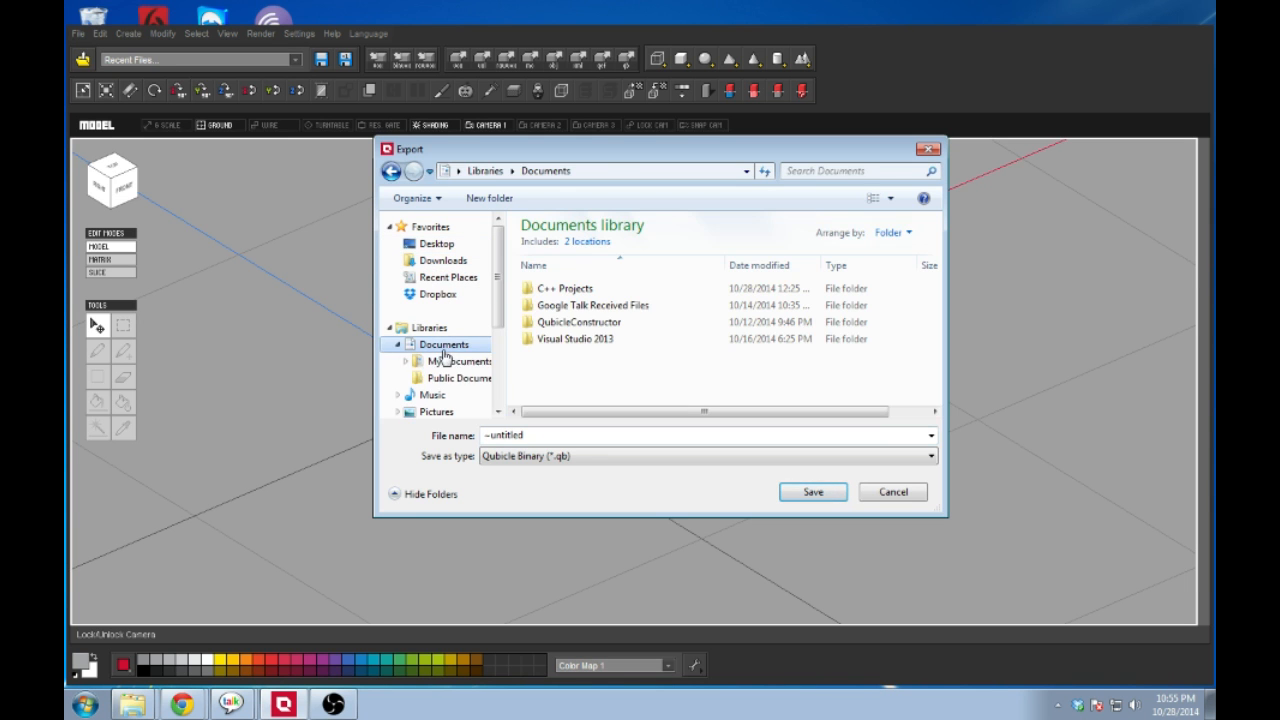
pyautogui.rightClick(547, 379)
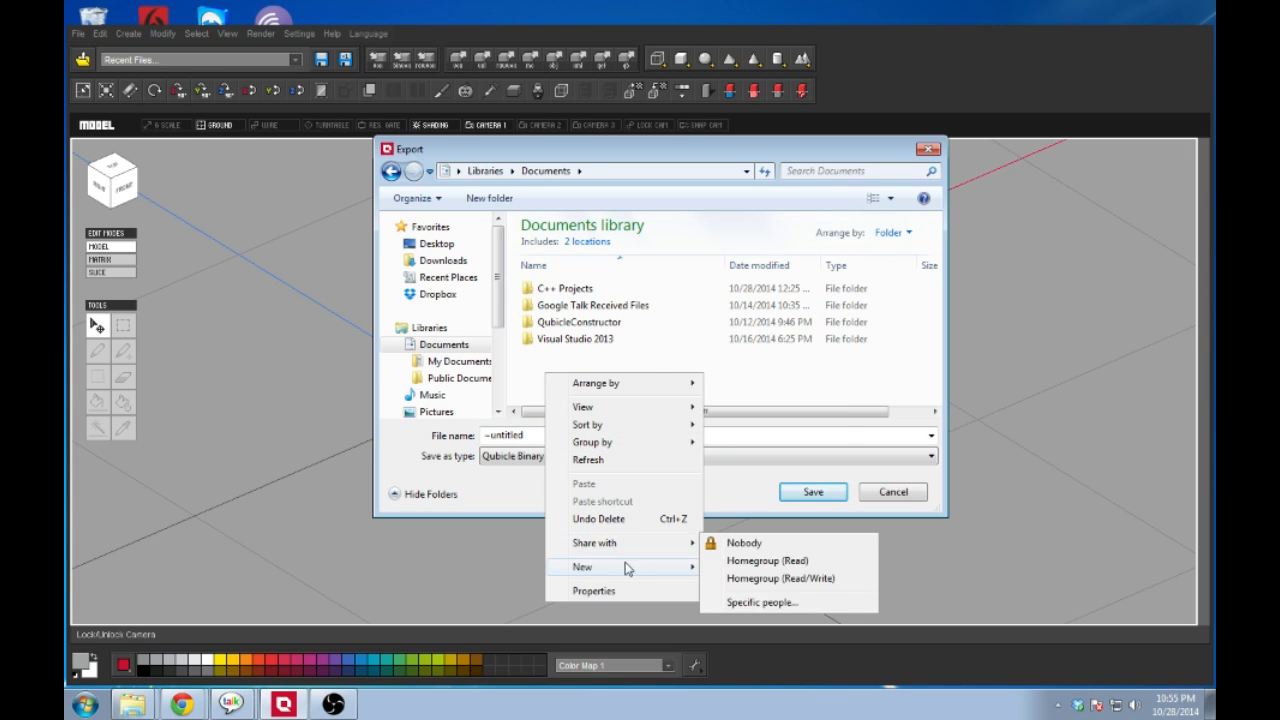
pyautogui.moveTo(627, 568)
pyautogui.click(740, 402)
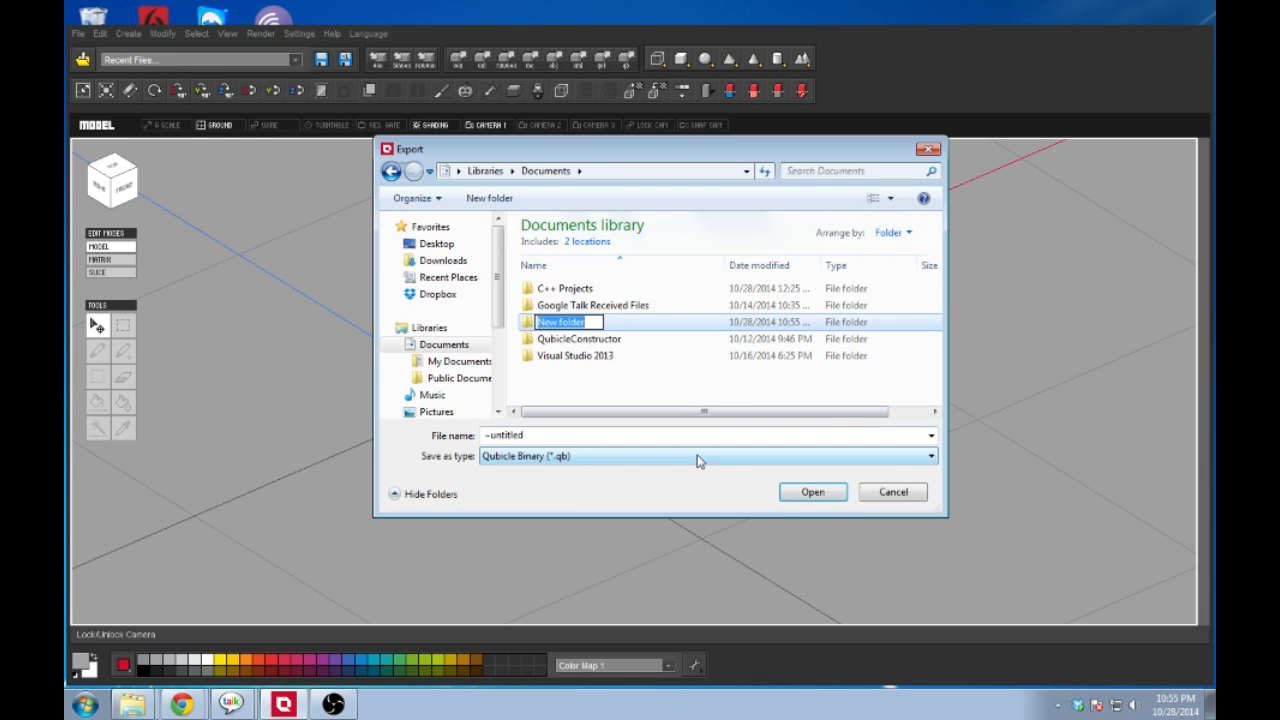
pyautogui.write('trove s')
pyautogui.press('BackSpace')
pyautogui.write('cr')
pyautogui.write('ions')
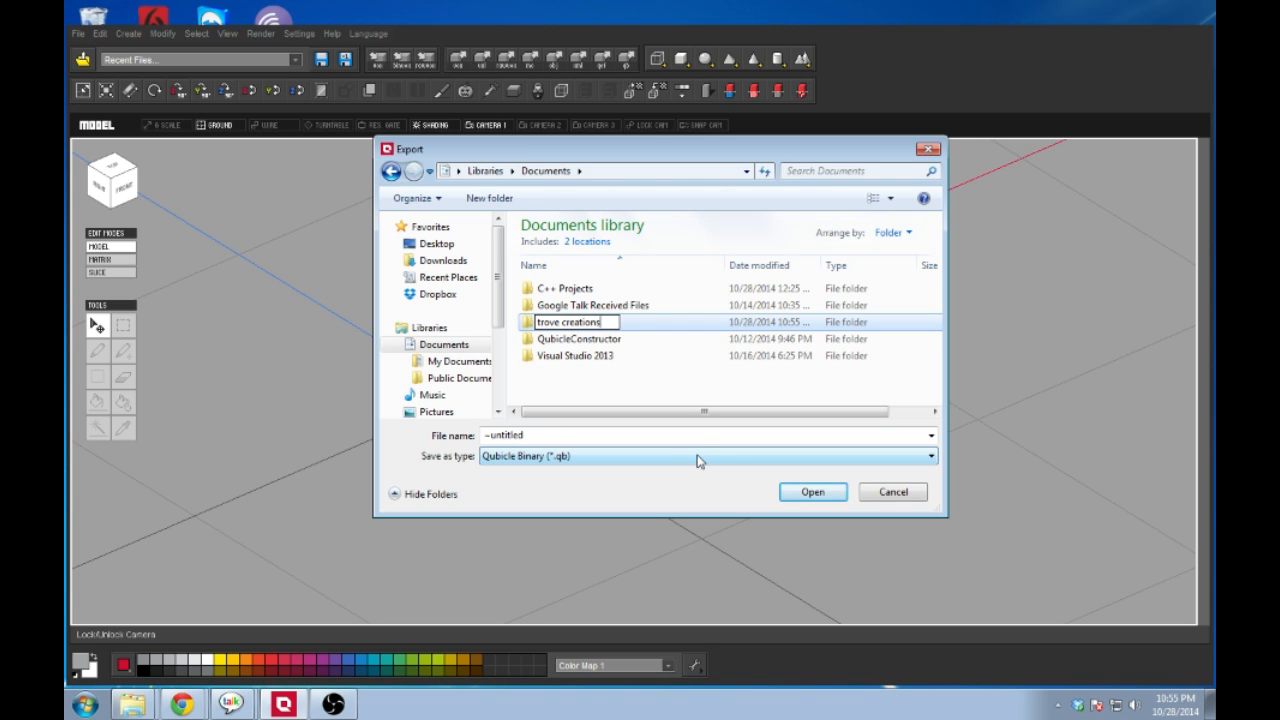
pyautogui.click(648, 380)
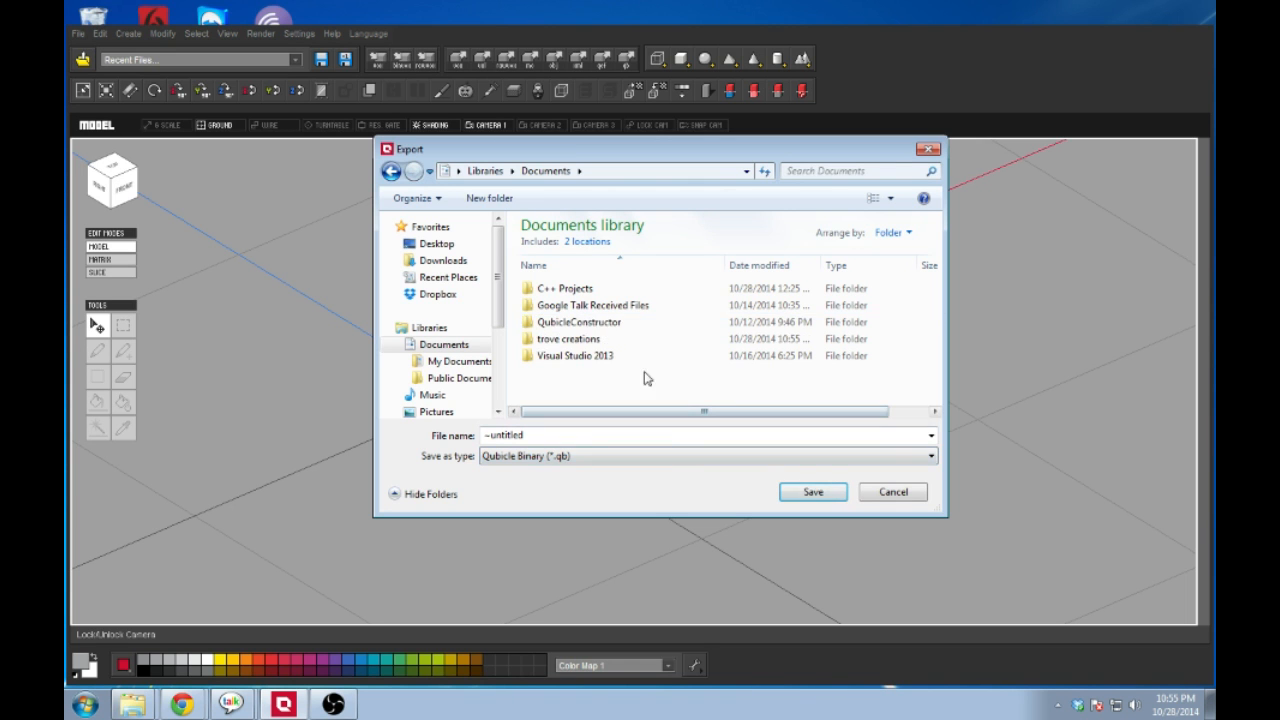
# Step: Export the small blue model into the trove creations folder as "trovegun" in Qubicle Binary format, accepting the export options
pyautogui.doubleClick(595, 341)
pyautogui.doubleClick(566, 434)
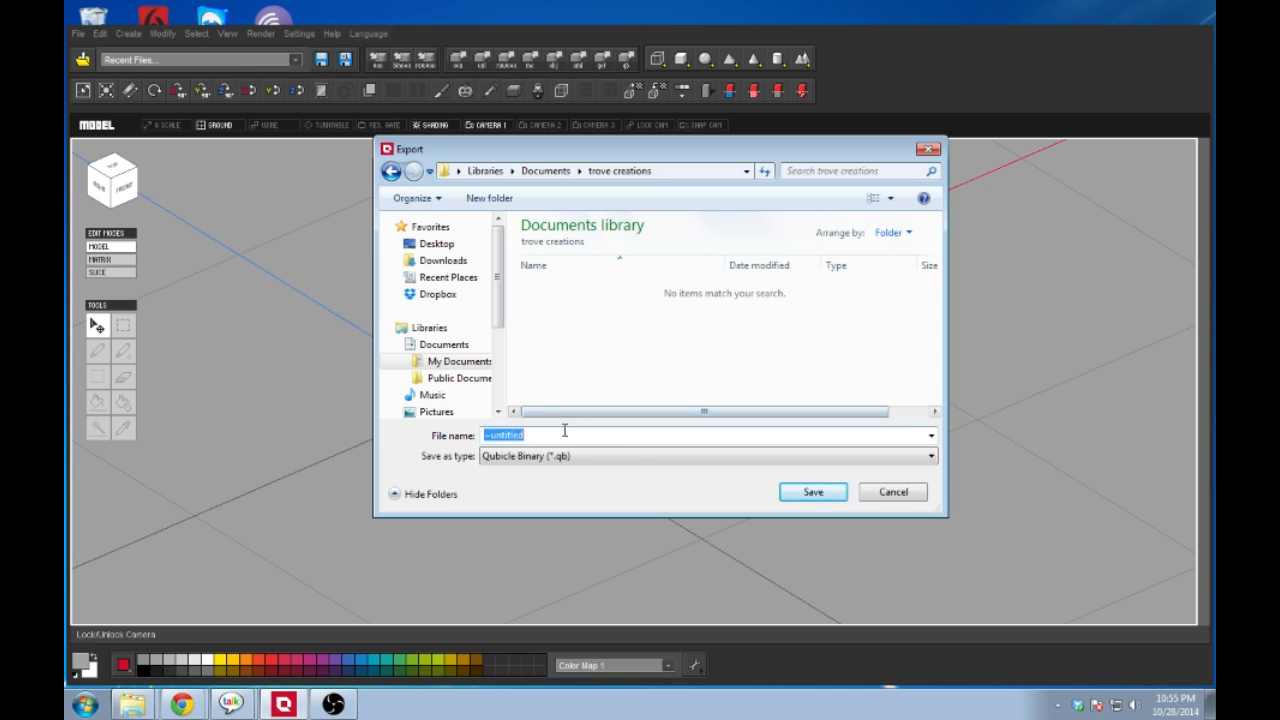
pyautogui.write('trove')
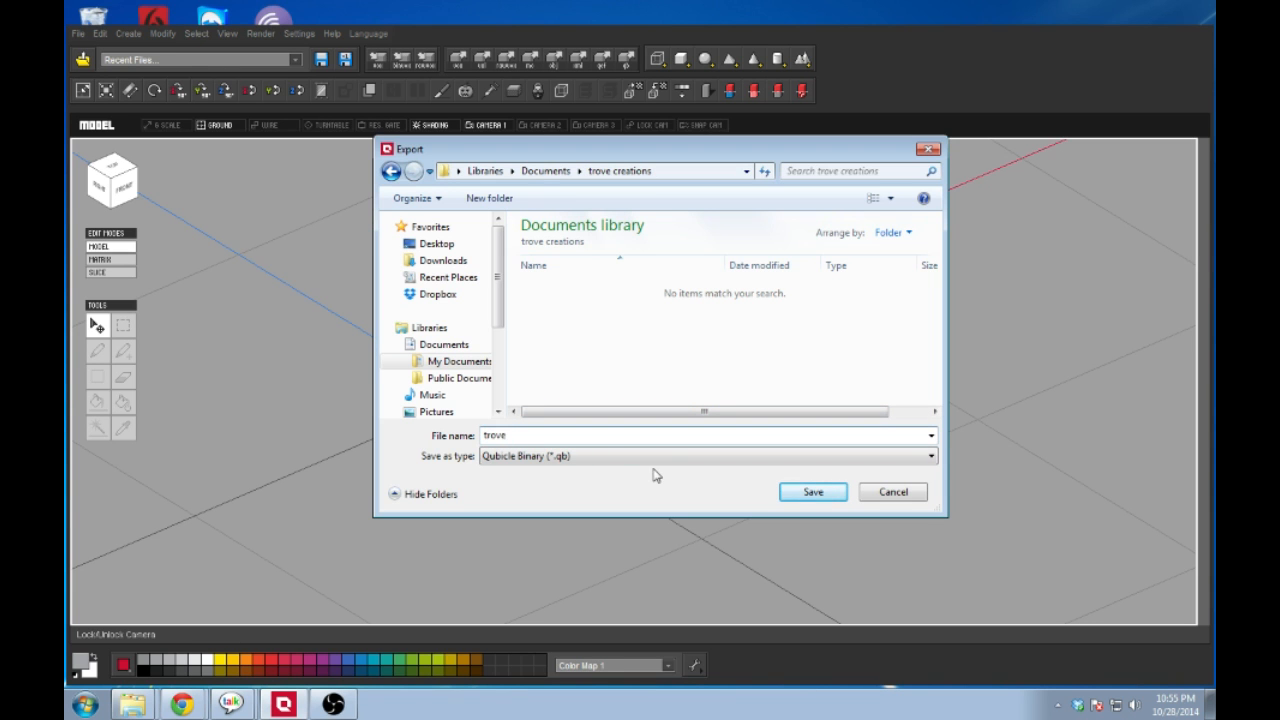
pyautogui.write('gun')
pyautogui.click(825, 497)
pyautogui.click(597, 467)
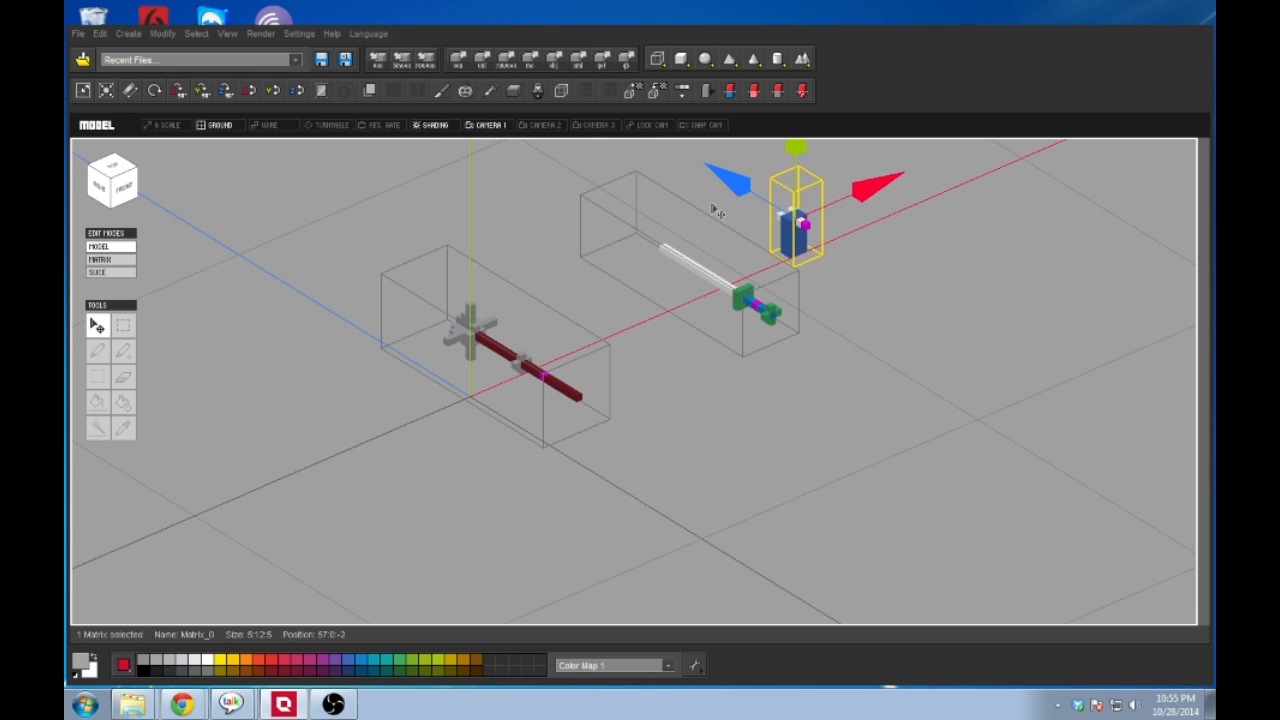
# Step: Export the sword's matrix to the trove creations folder as the Qubicle Binary file "trovesword", keeping the Qubicle Unite Multiple Objects preset
pyautogui.click(752, 298)
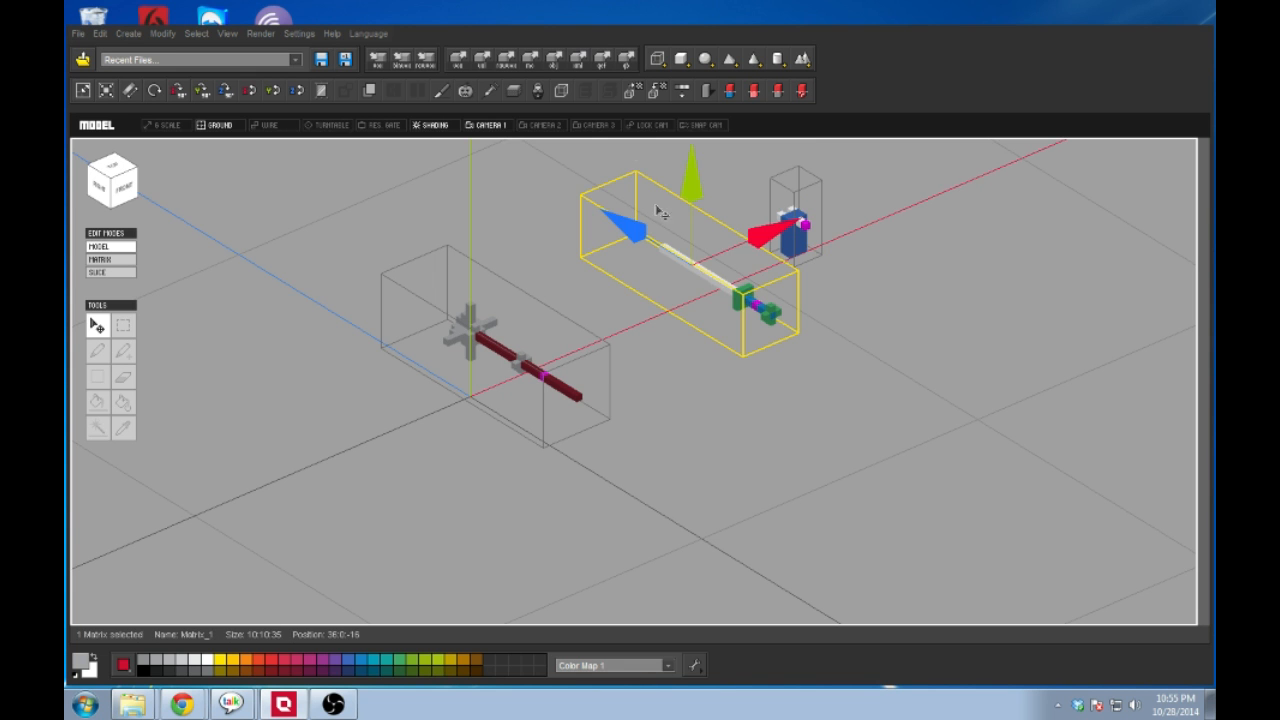
pyautogui.click(626, 59)
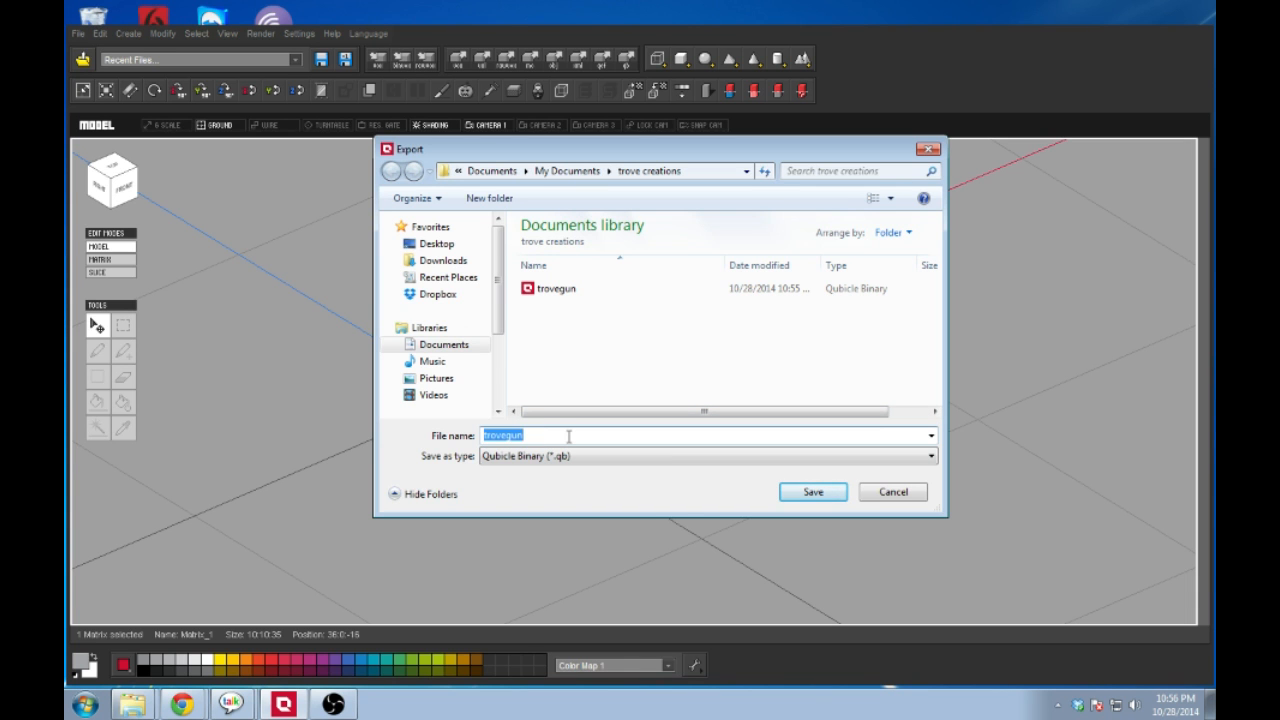
pyautogui.write('trove test')
pyautogui.press('BackSpace')
pyautogui.press('BackSpace')
pyautogui.press('BackSpace')
pyautogui.press('BackSpace')
pyautogui.press('BackSpace')
pyautogui.write('sword')
pyautogui.click(799, 491)
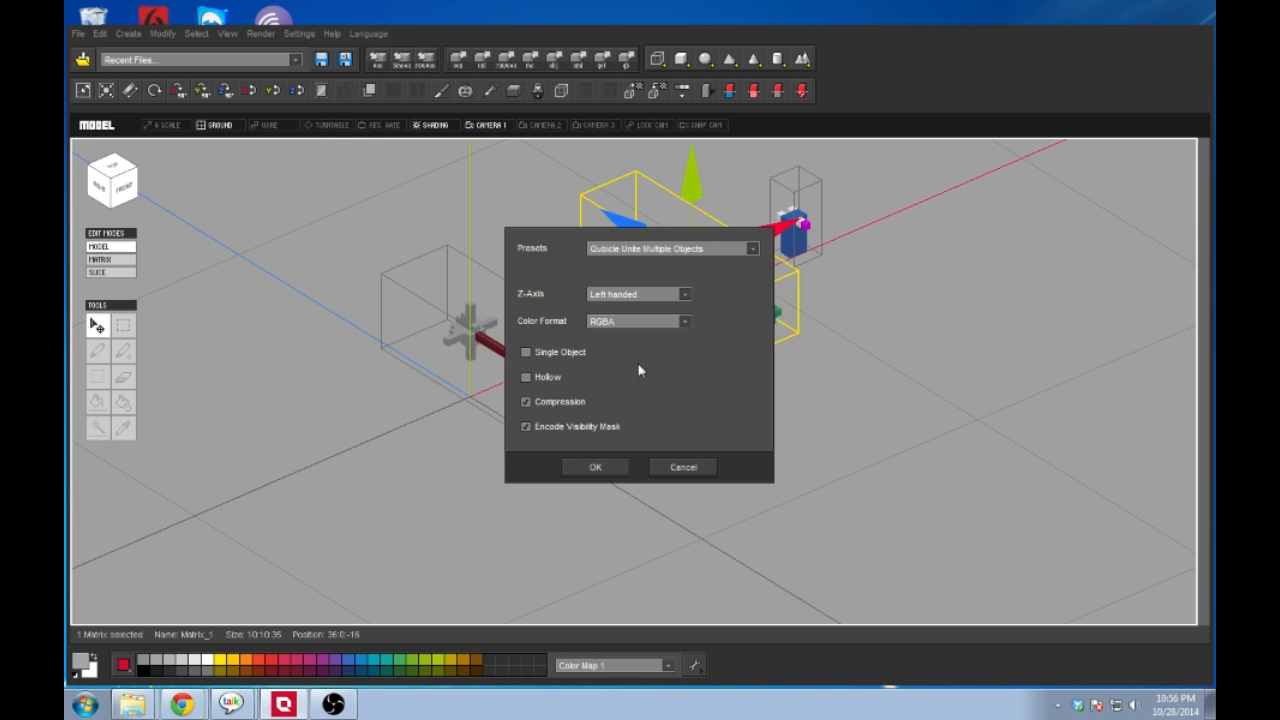
pyautogui.click(596, 467)
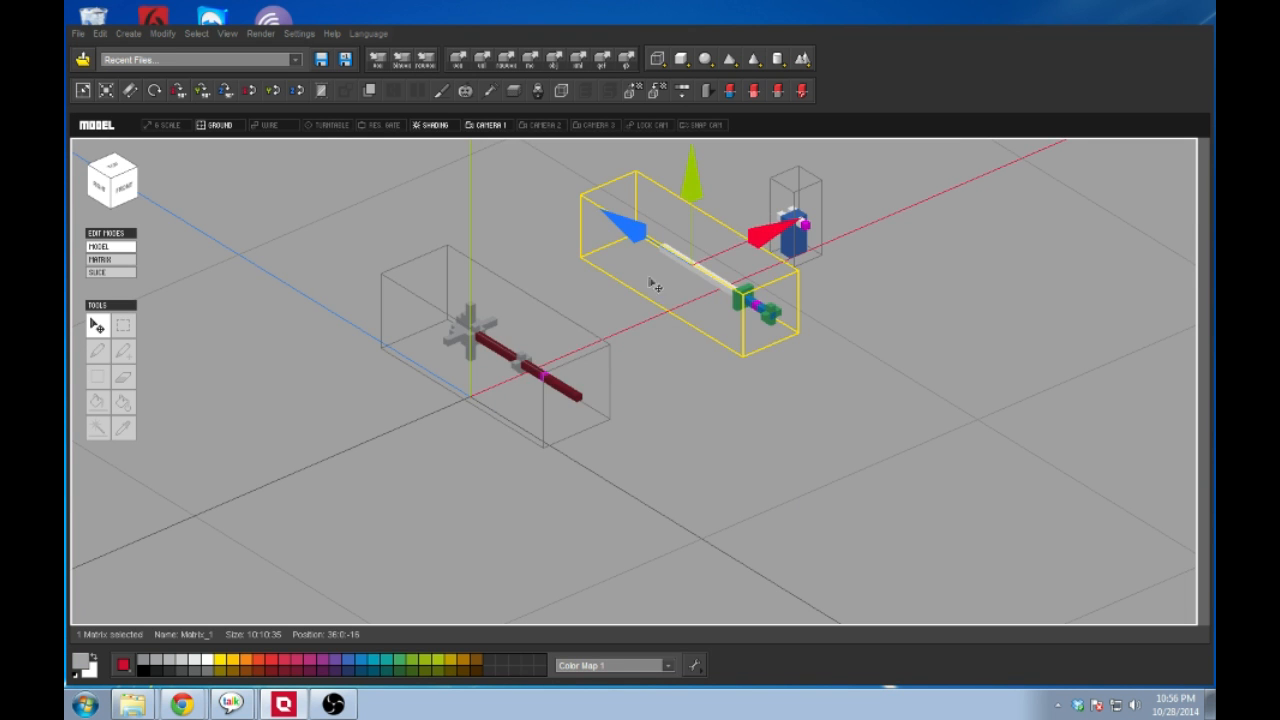
# Step: Export the dark red staff's matrix to the trove creations folder as the Qubicle Binary file "trovestaff", keeping the preset export options
pyautogui.click(568, 388)
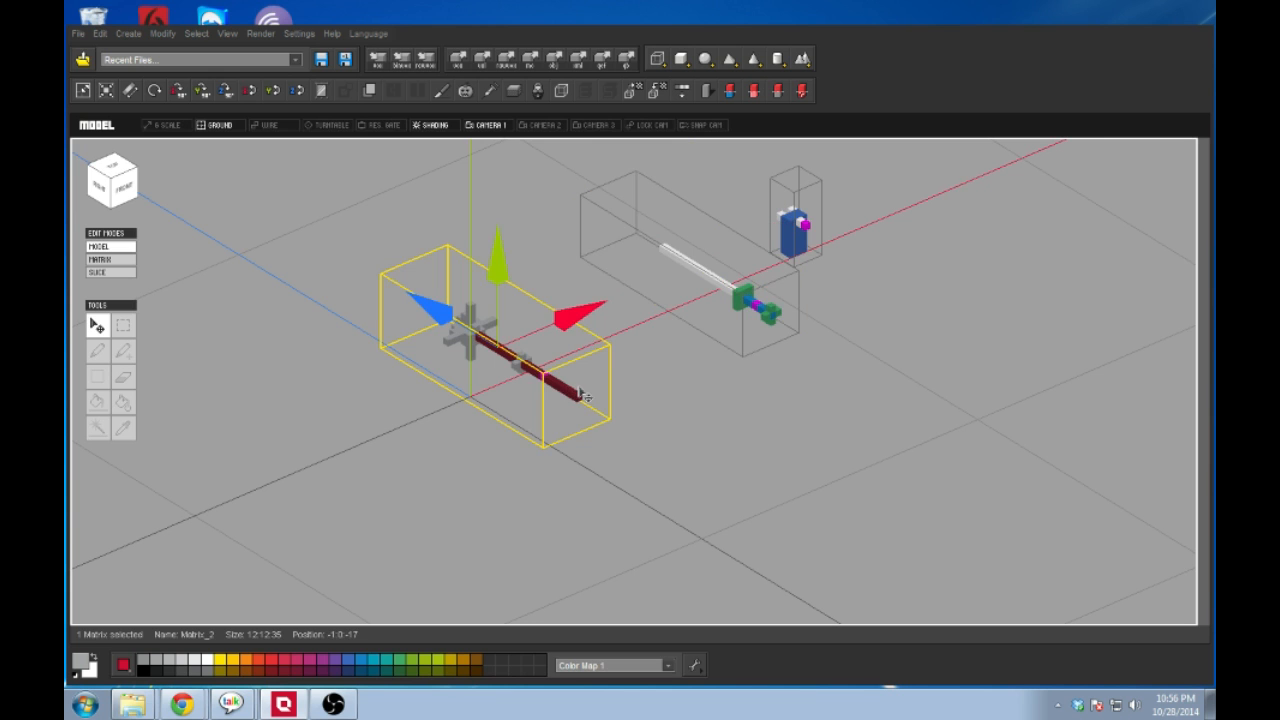
pyautogui.click(626, 58)
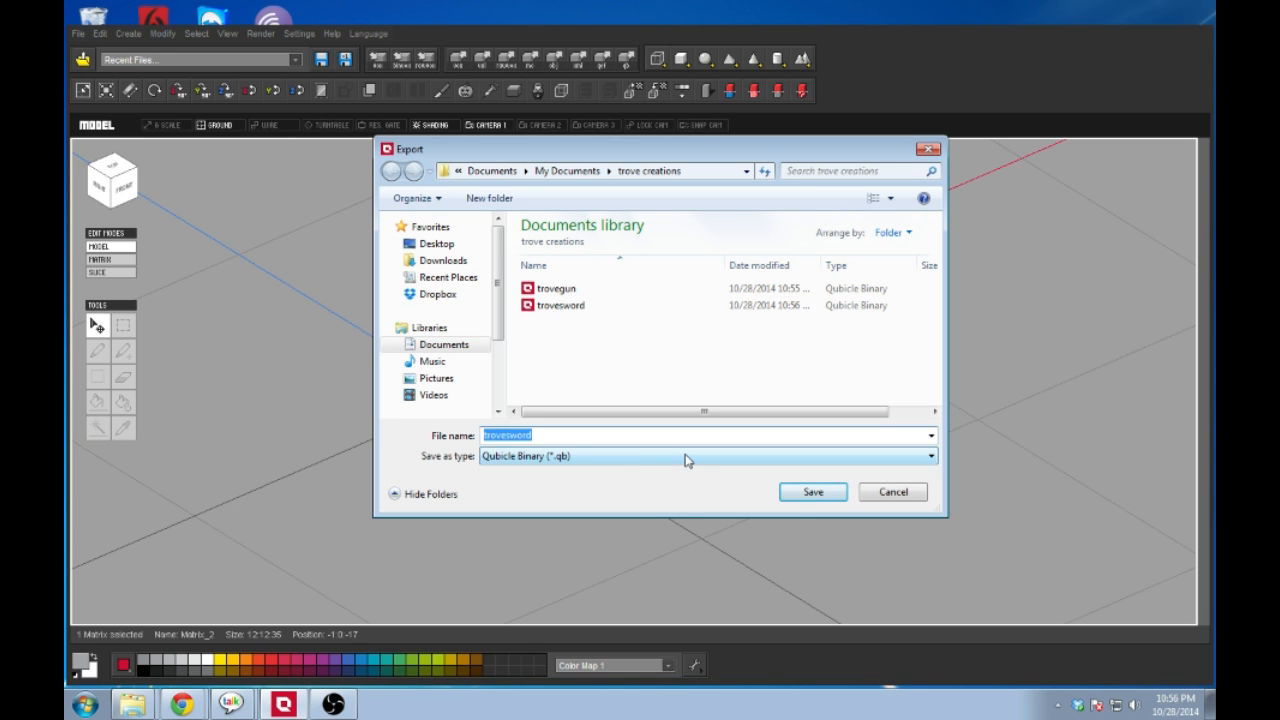
pyautogui.click(880, 495)
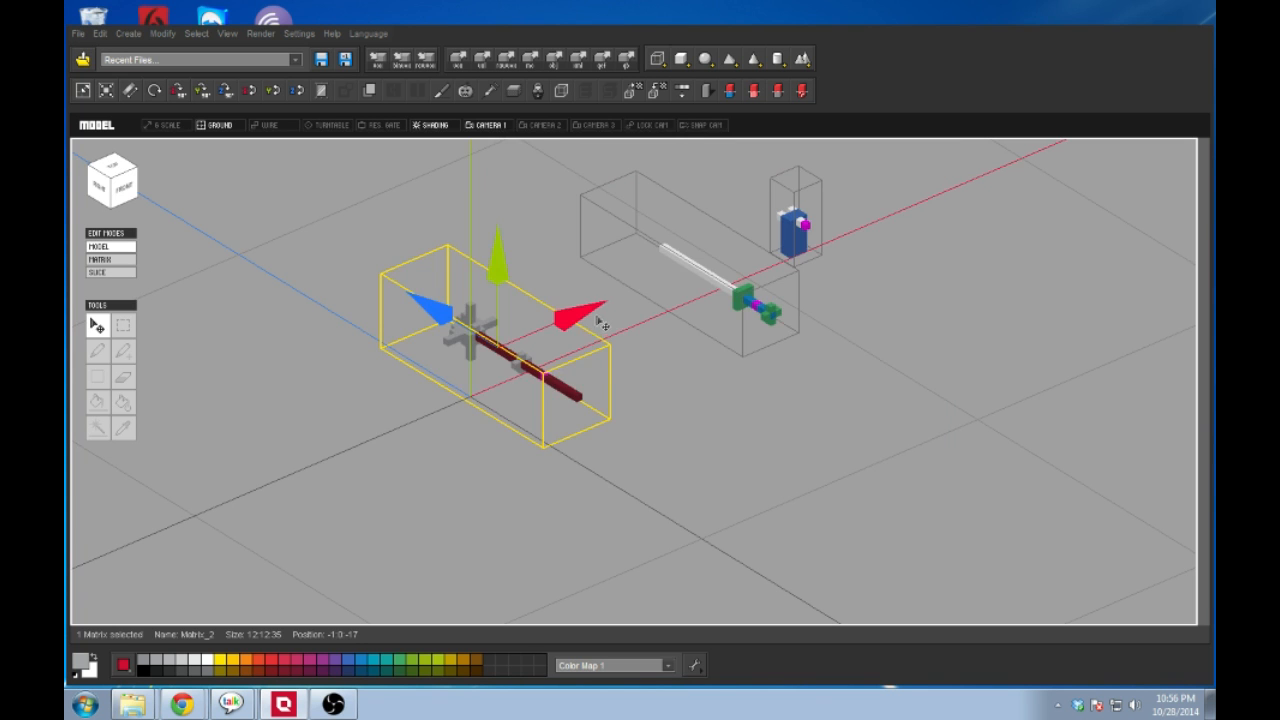
pyautogui.click(628, 62)
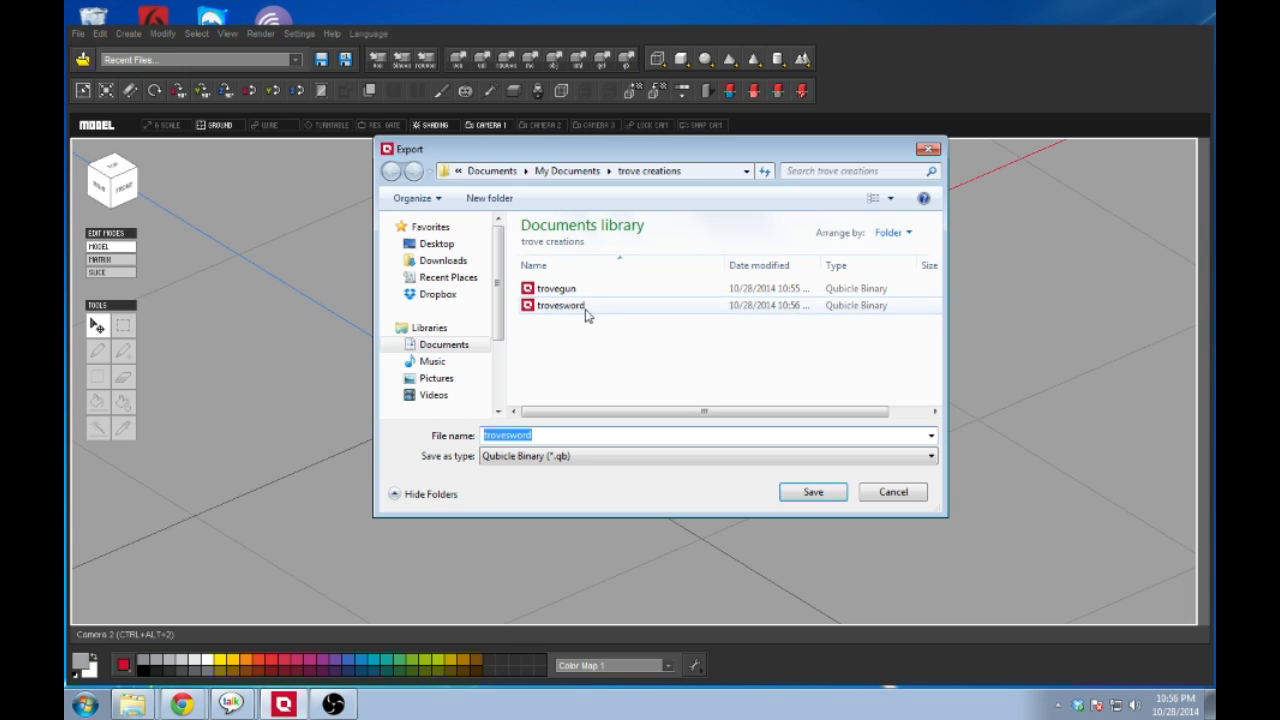
pyautogui.write('trovestaff')
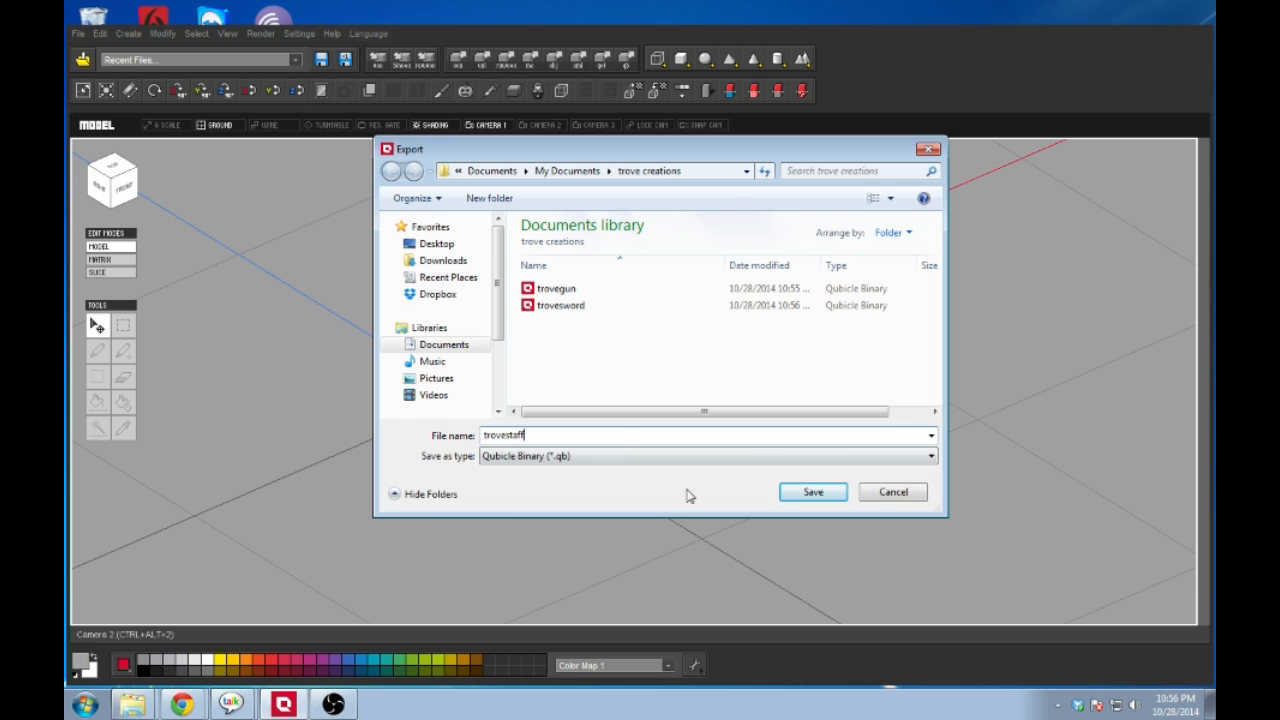
pyautogui.click(808, 494)
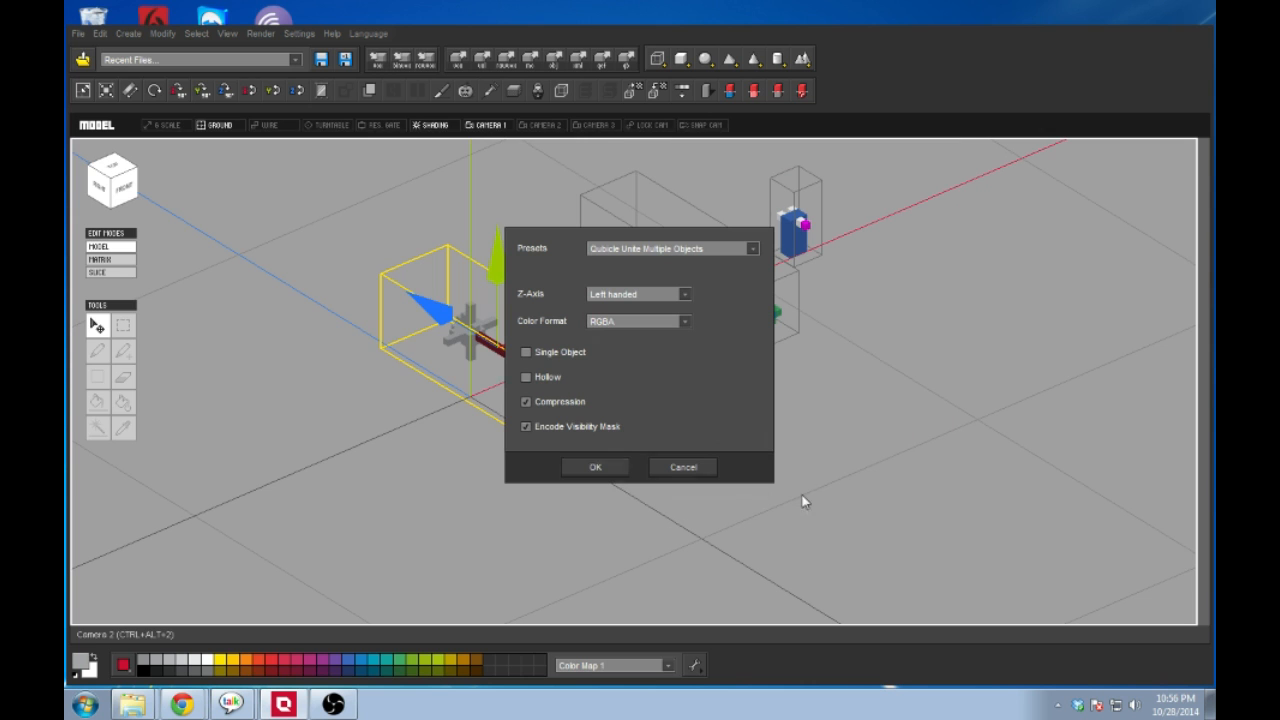
pyautogui.click(614, 467)
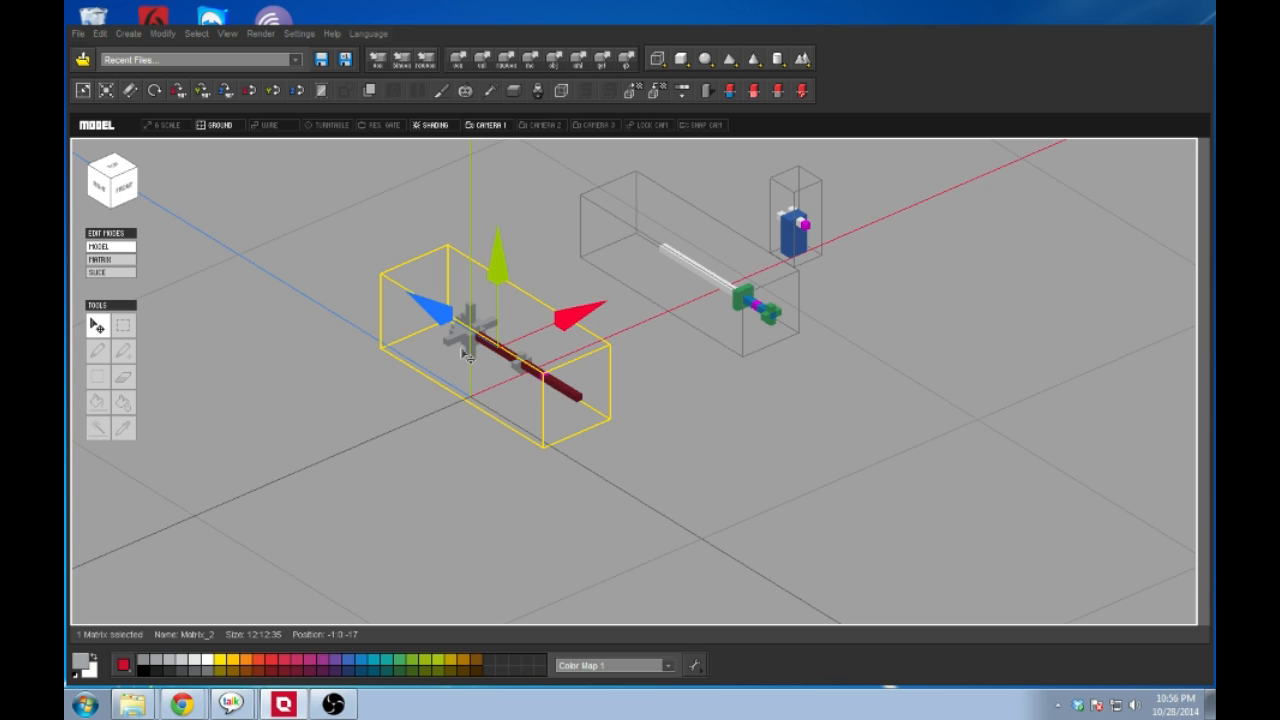